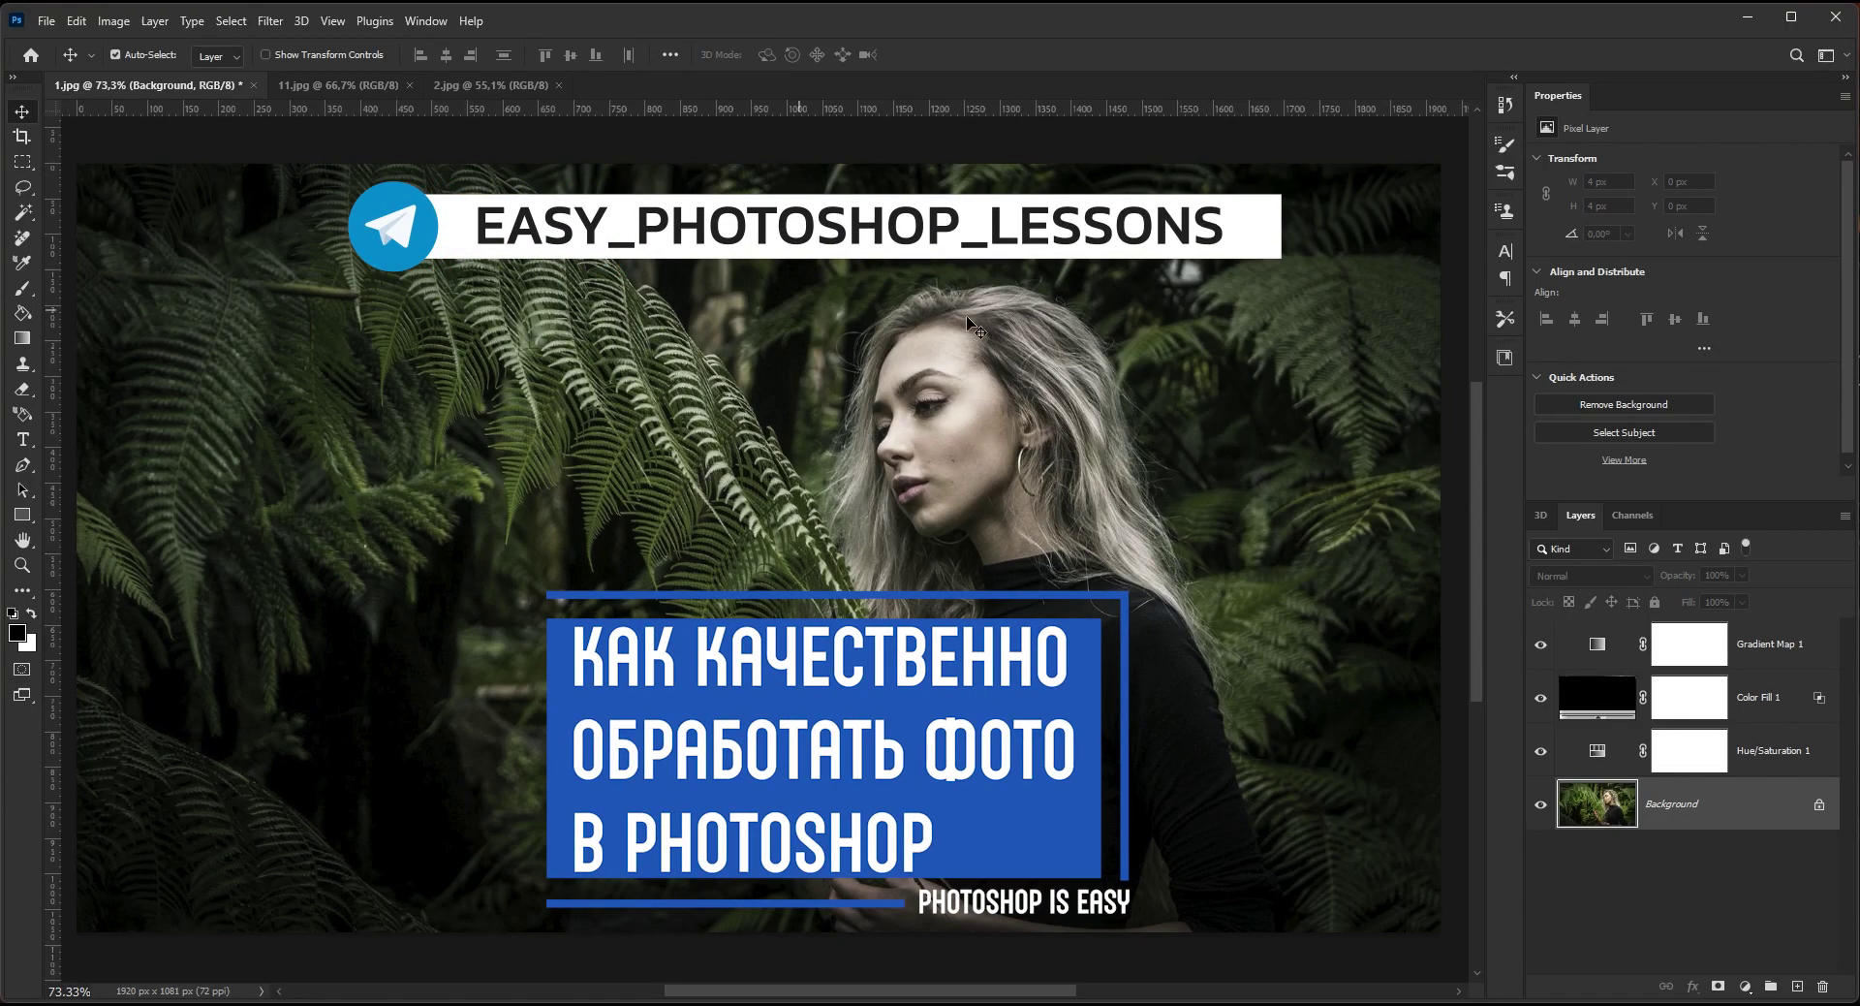
Step: Toggle 1.jpg's adjustment layers to compare before/after, then bring 11.jpg to the front
left_click(1541, 804, "alt")
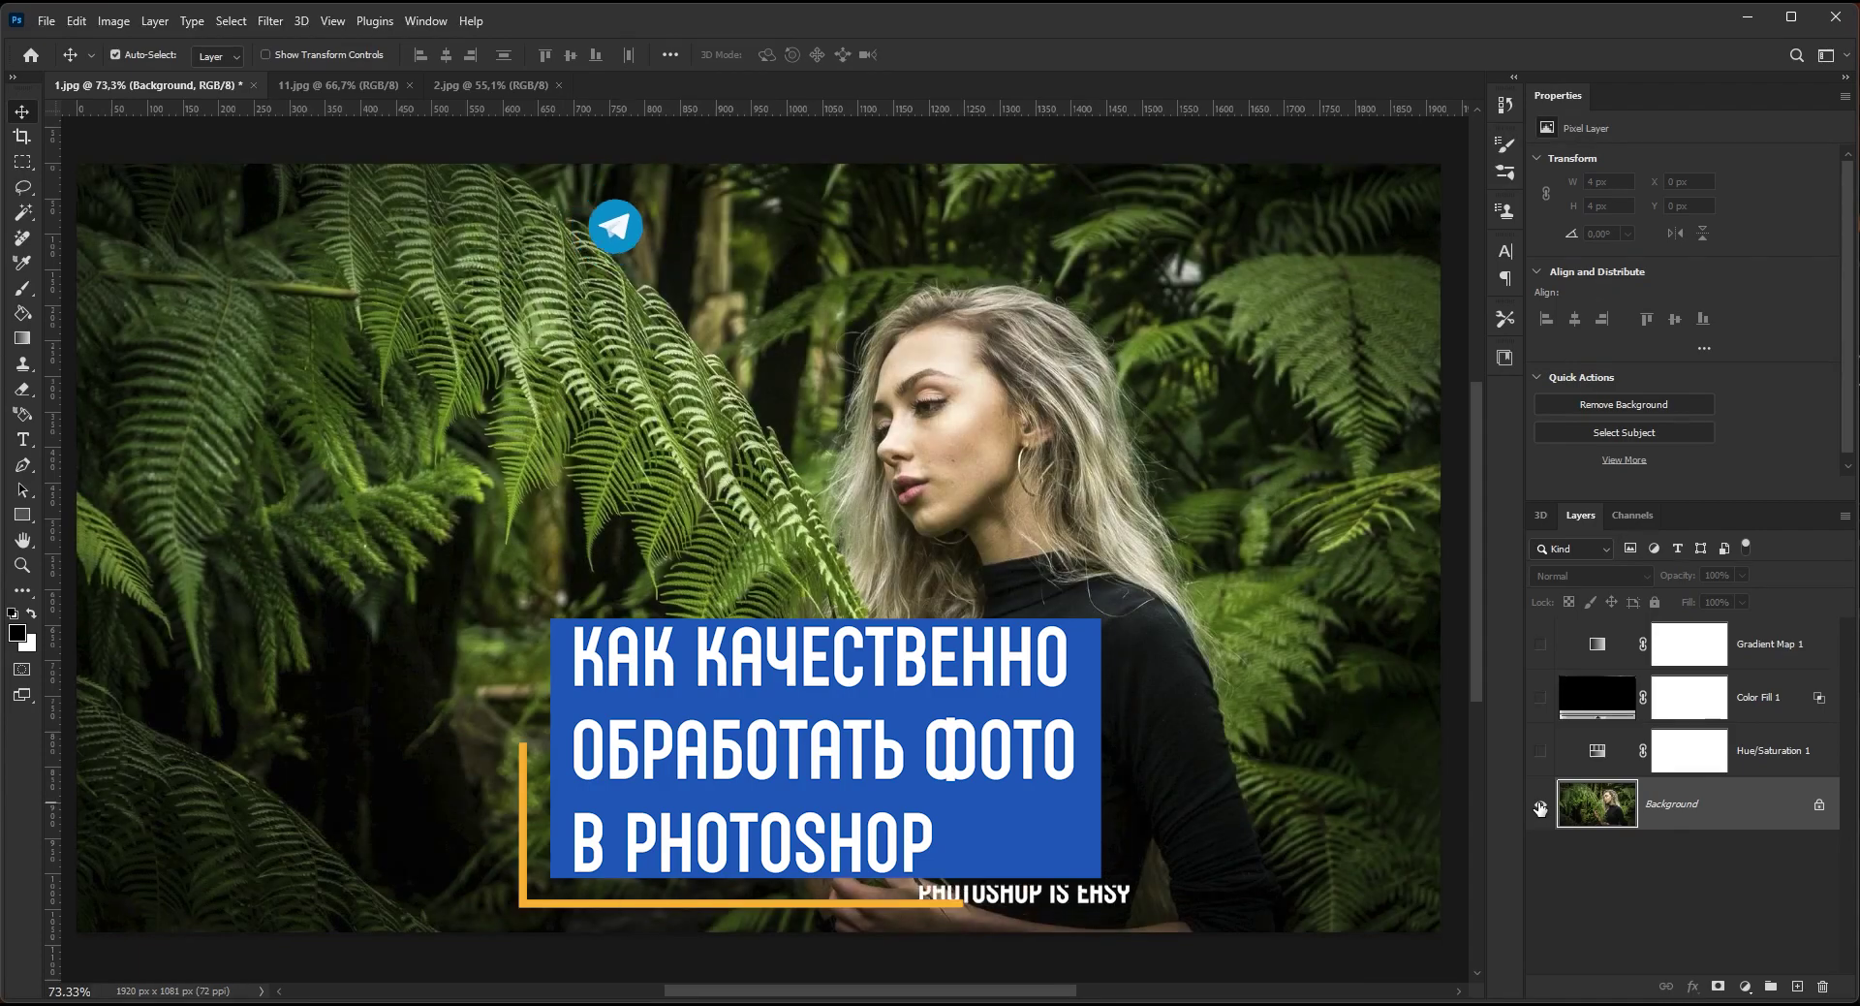
left_click(1541, 804, "alt")
left_click(1541, 804, "alt")
left_click(1540, 804, "alt")
left_click(1540, 804, "alt")
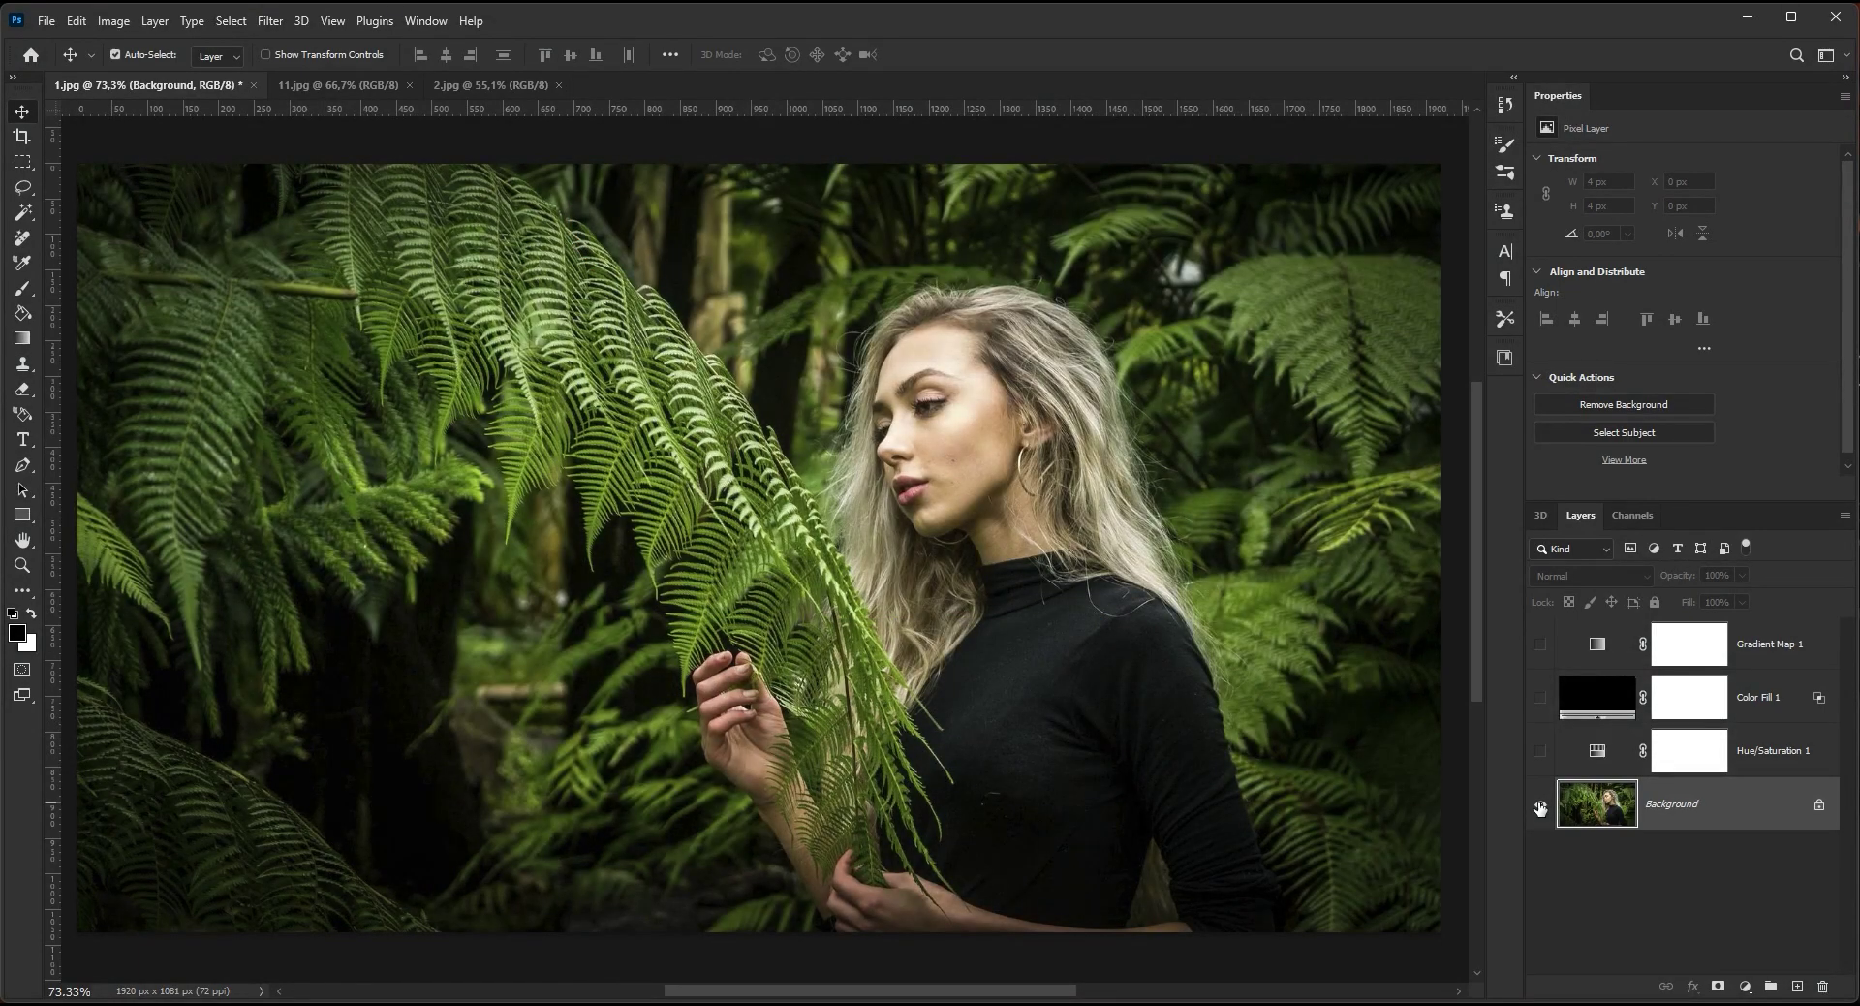
left_click(1541, 804, "alt")
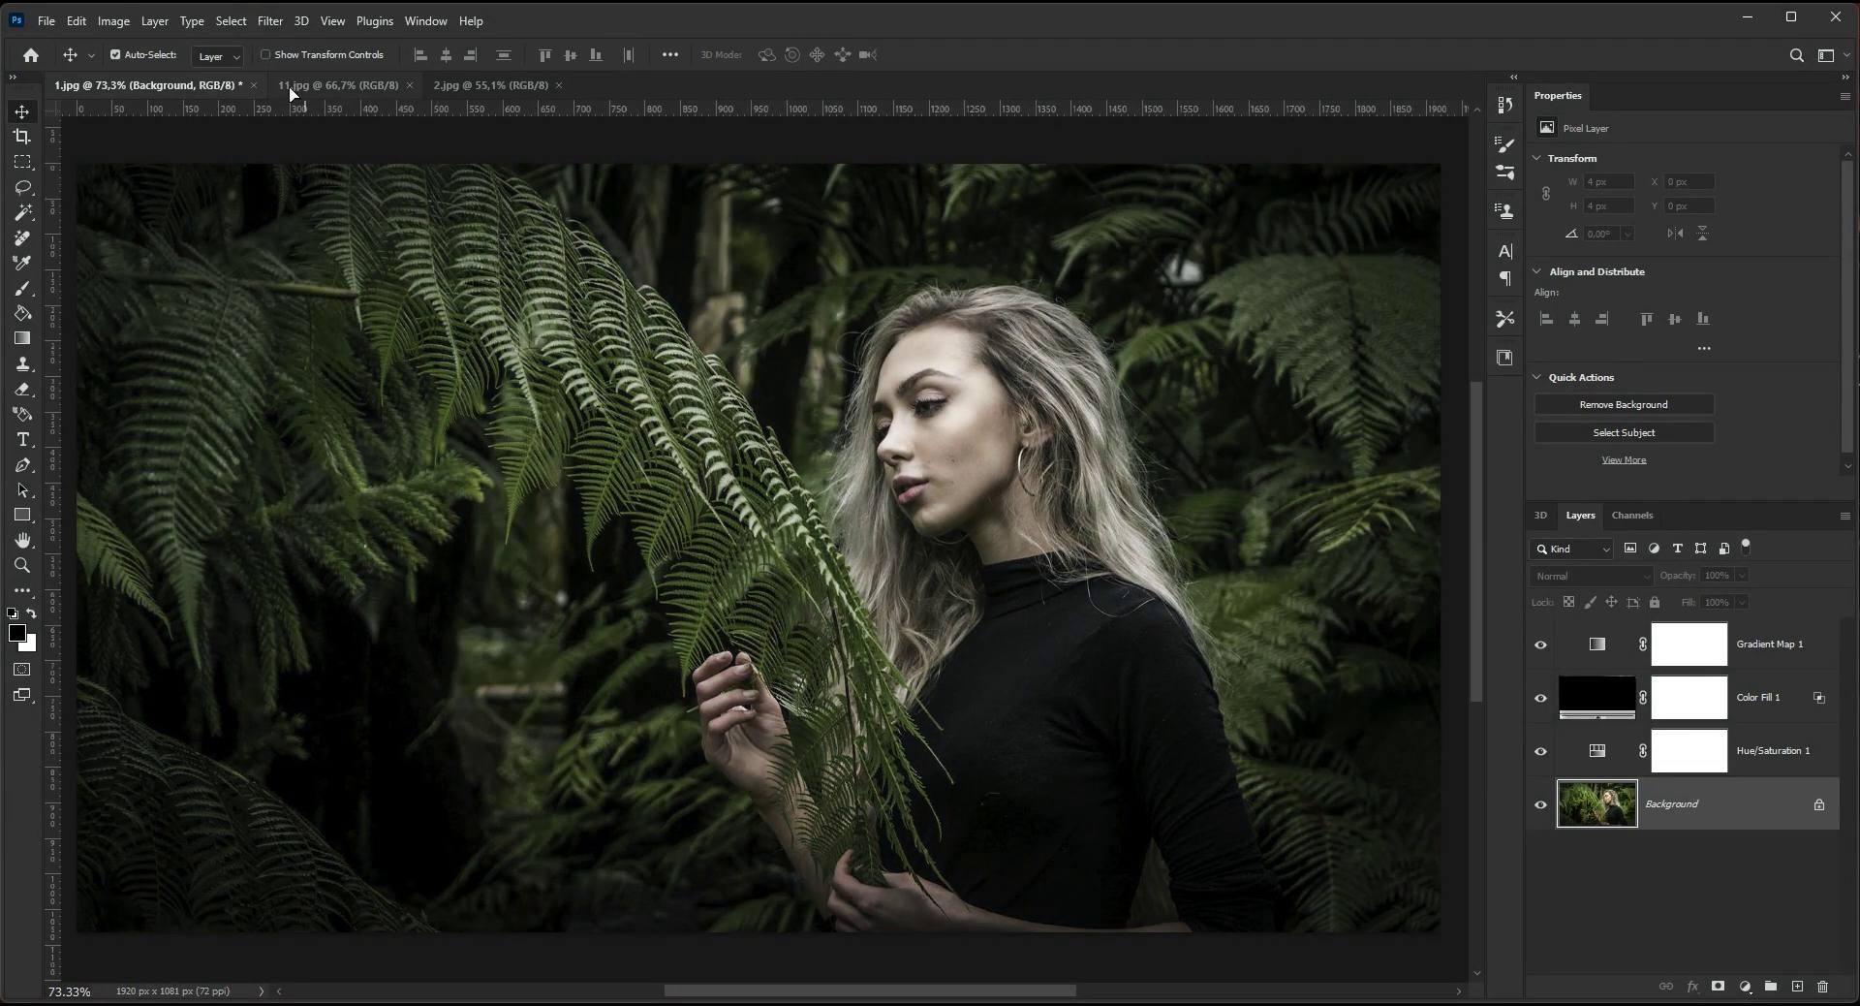
left_click(308, 89)
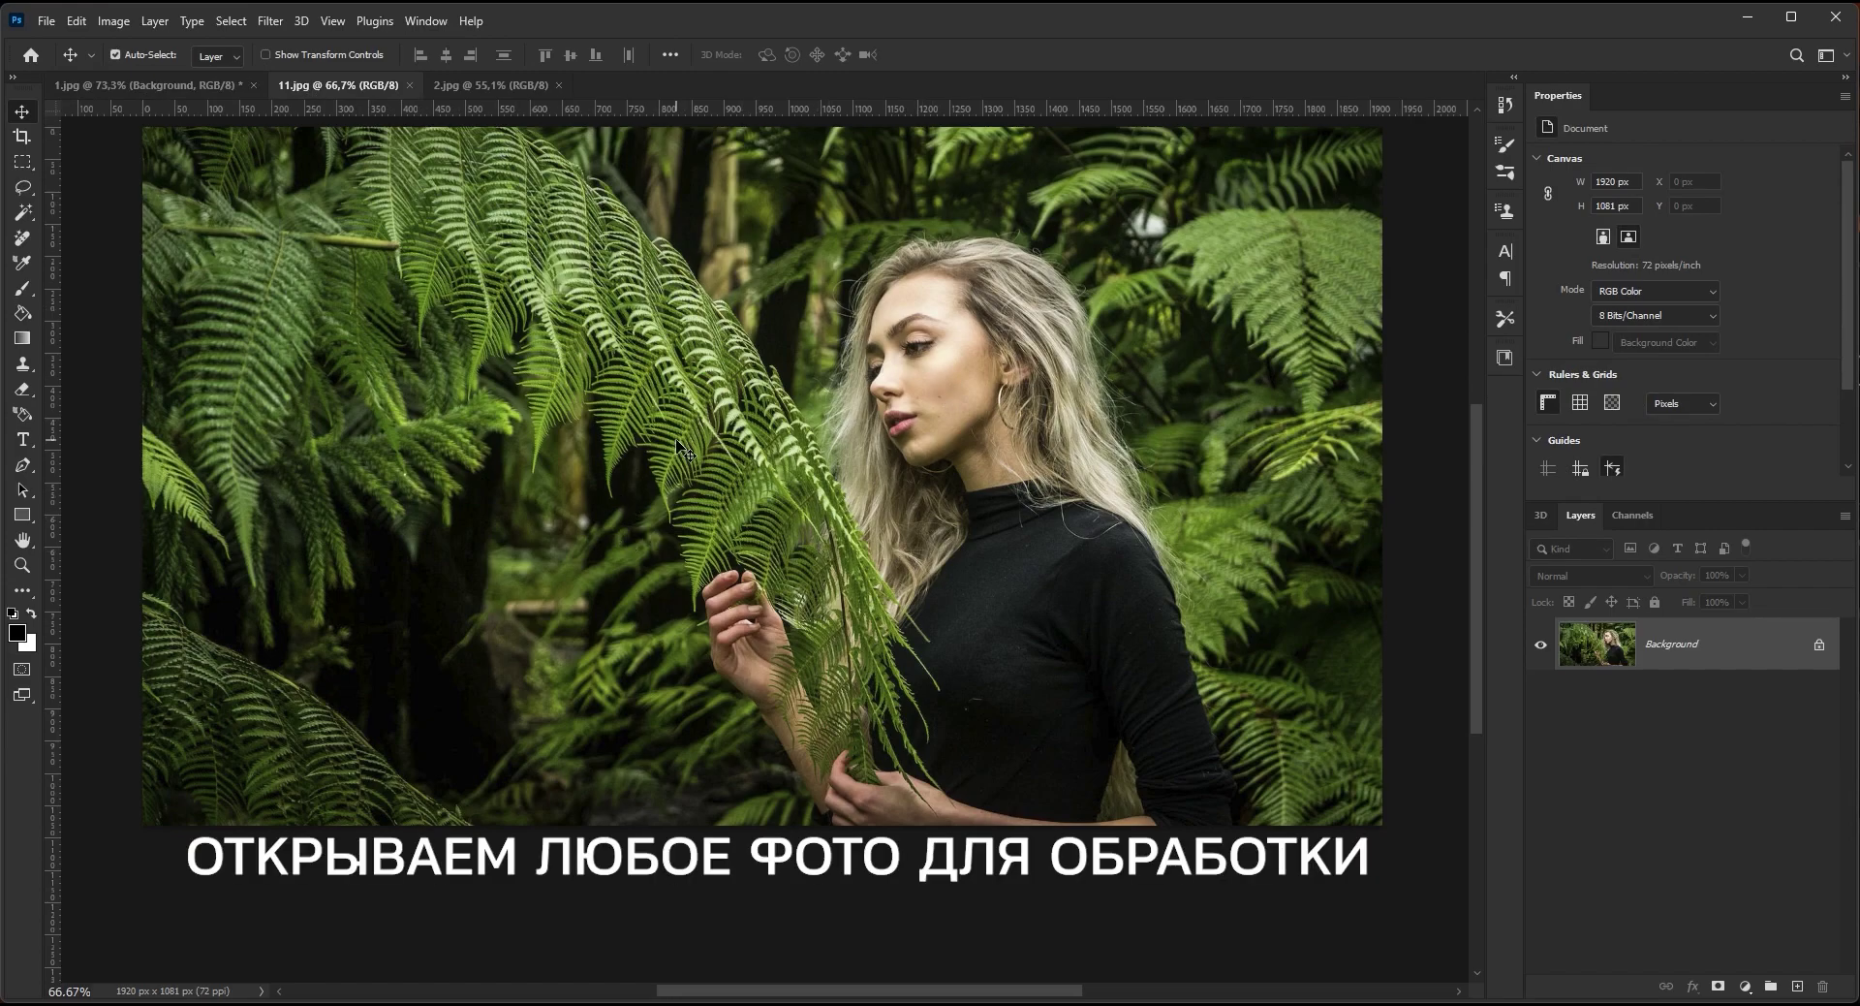
Step: Add a Hue/Saturation adjustment layer with Saturation at -41 and compare it on and off
left_click(1745, 987)
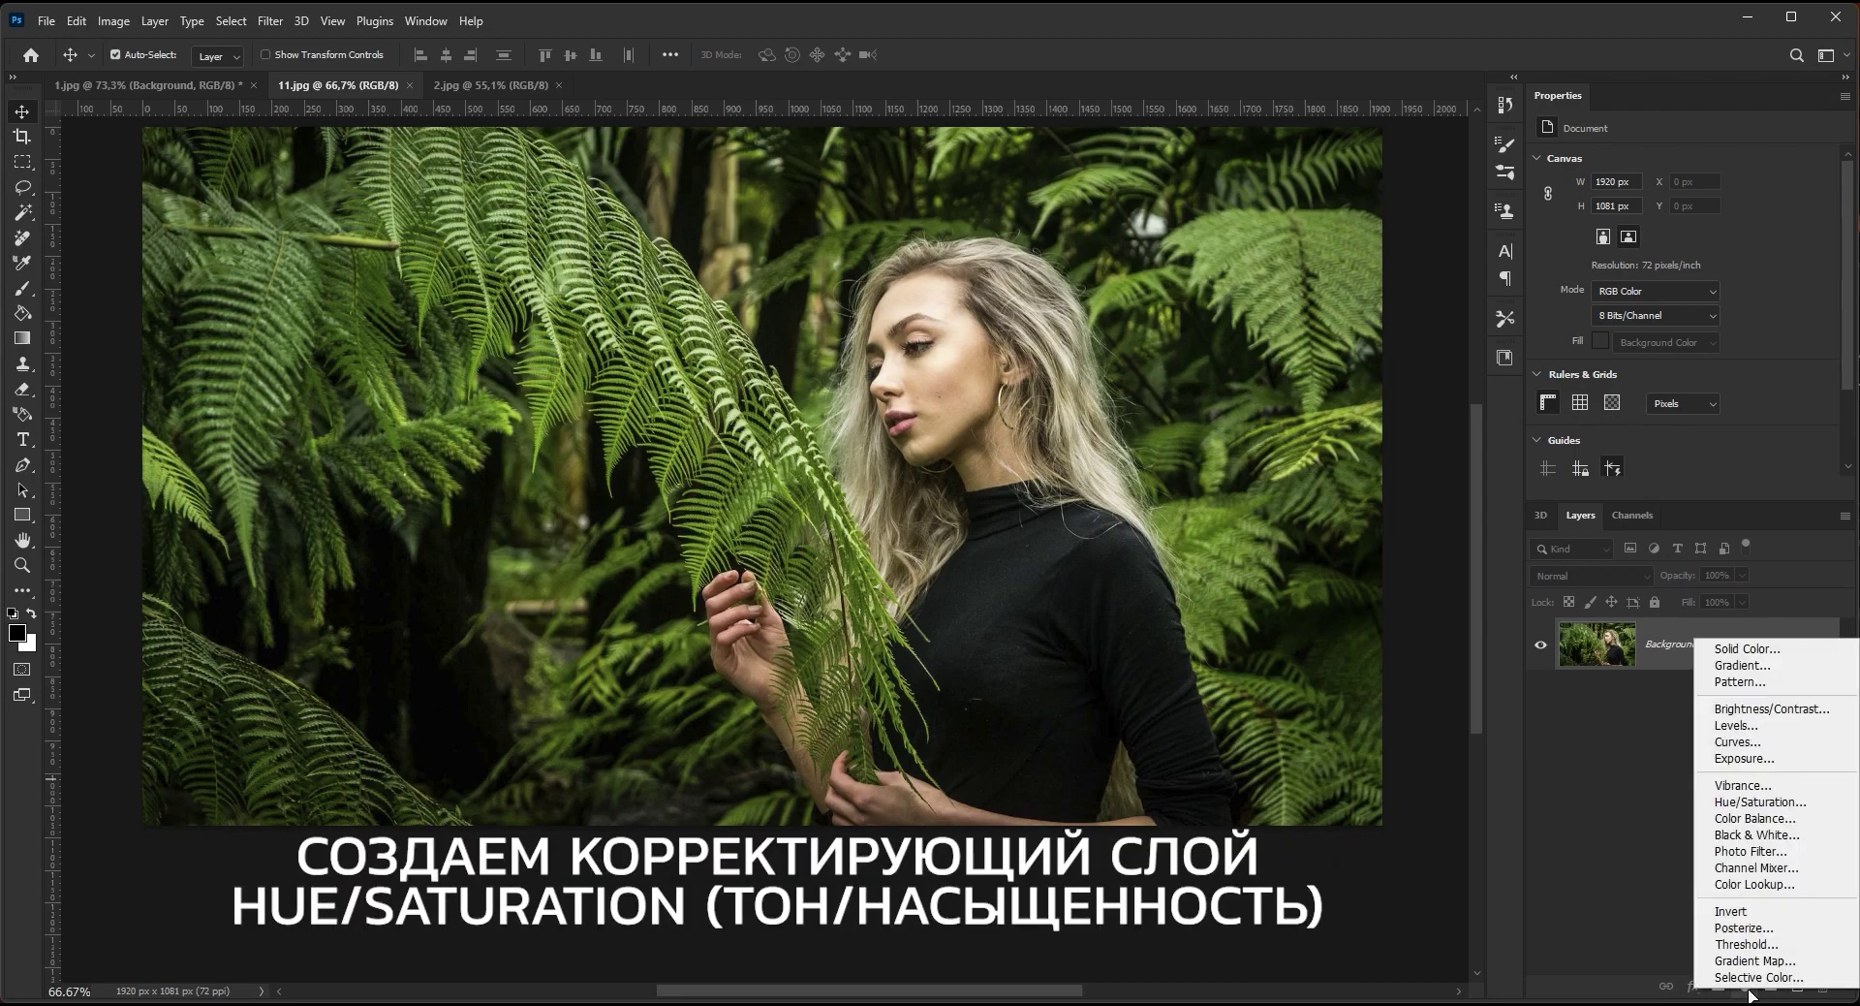
left_click(1834, 811)
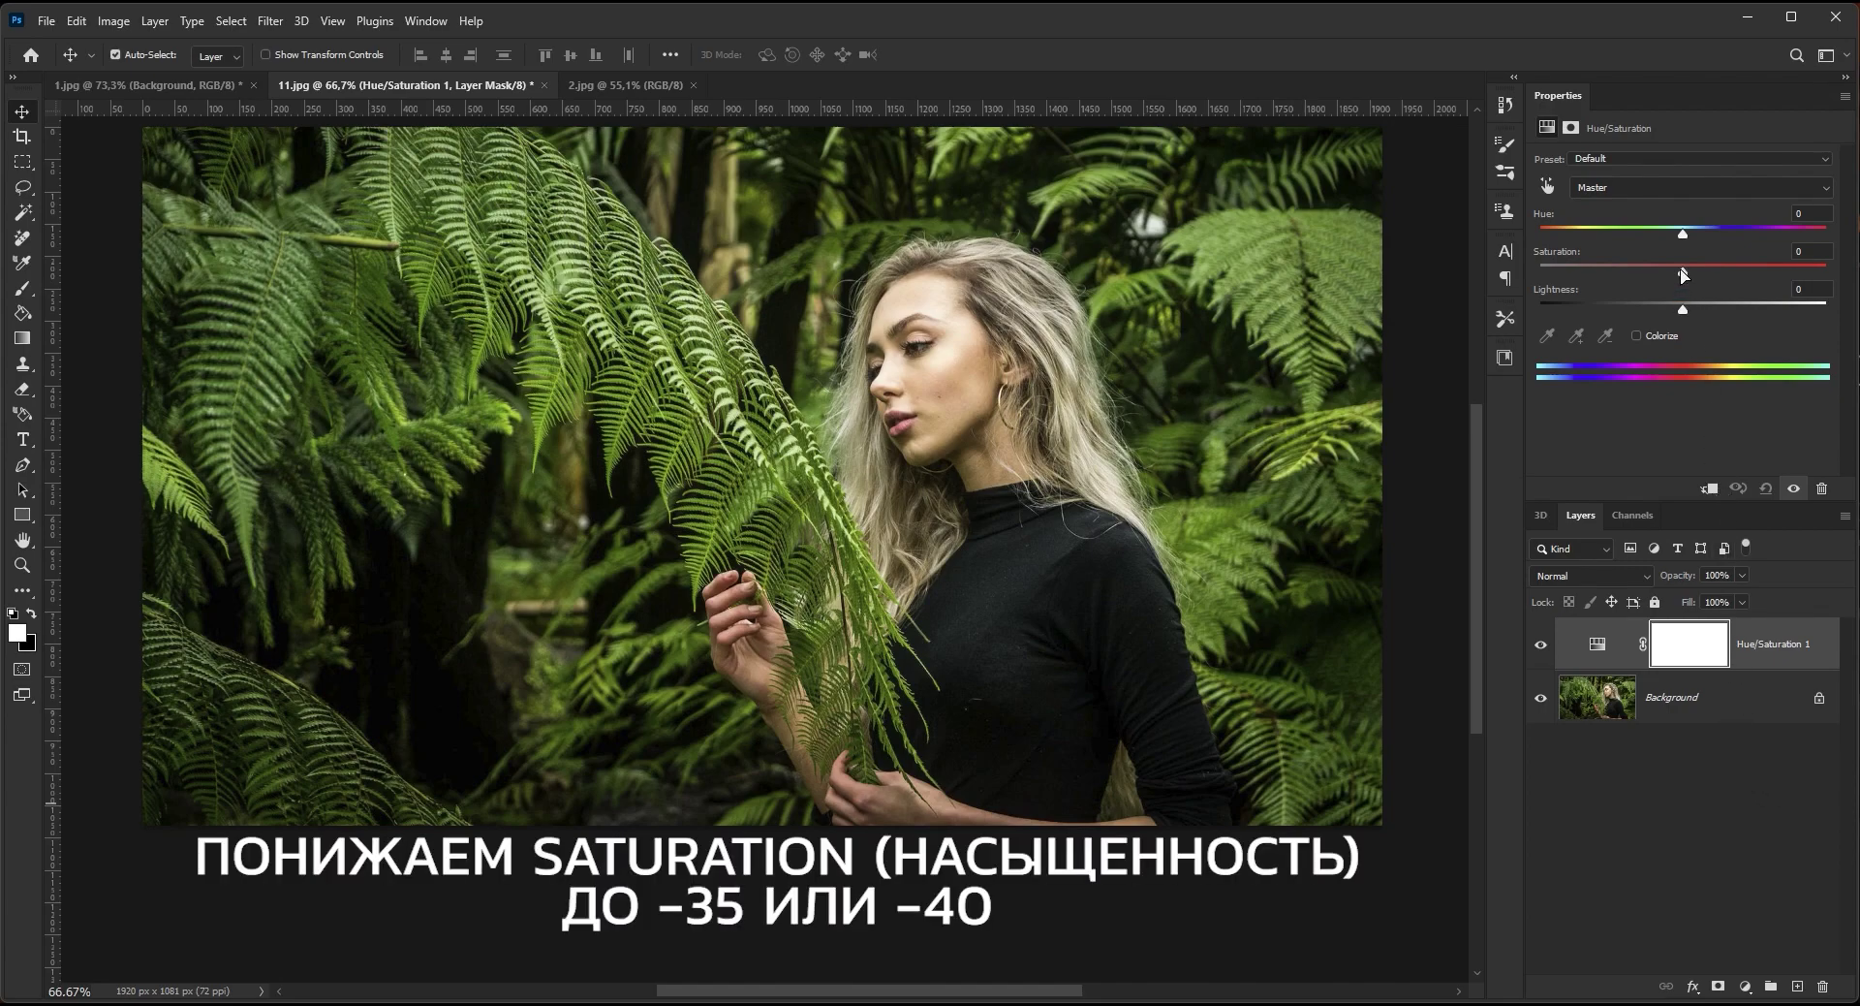
left_click_drag(1684, 275, 1634, 275)
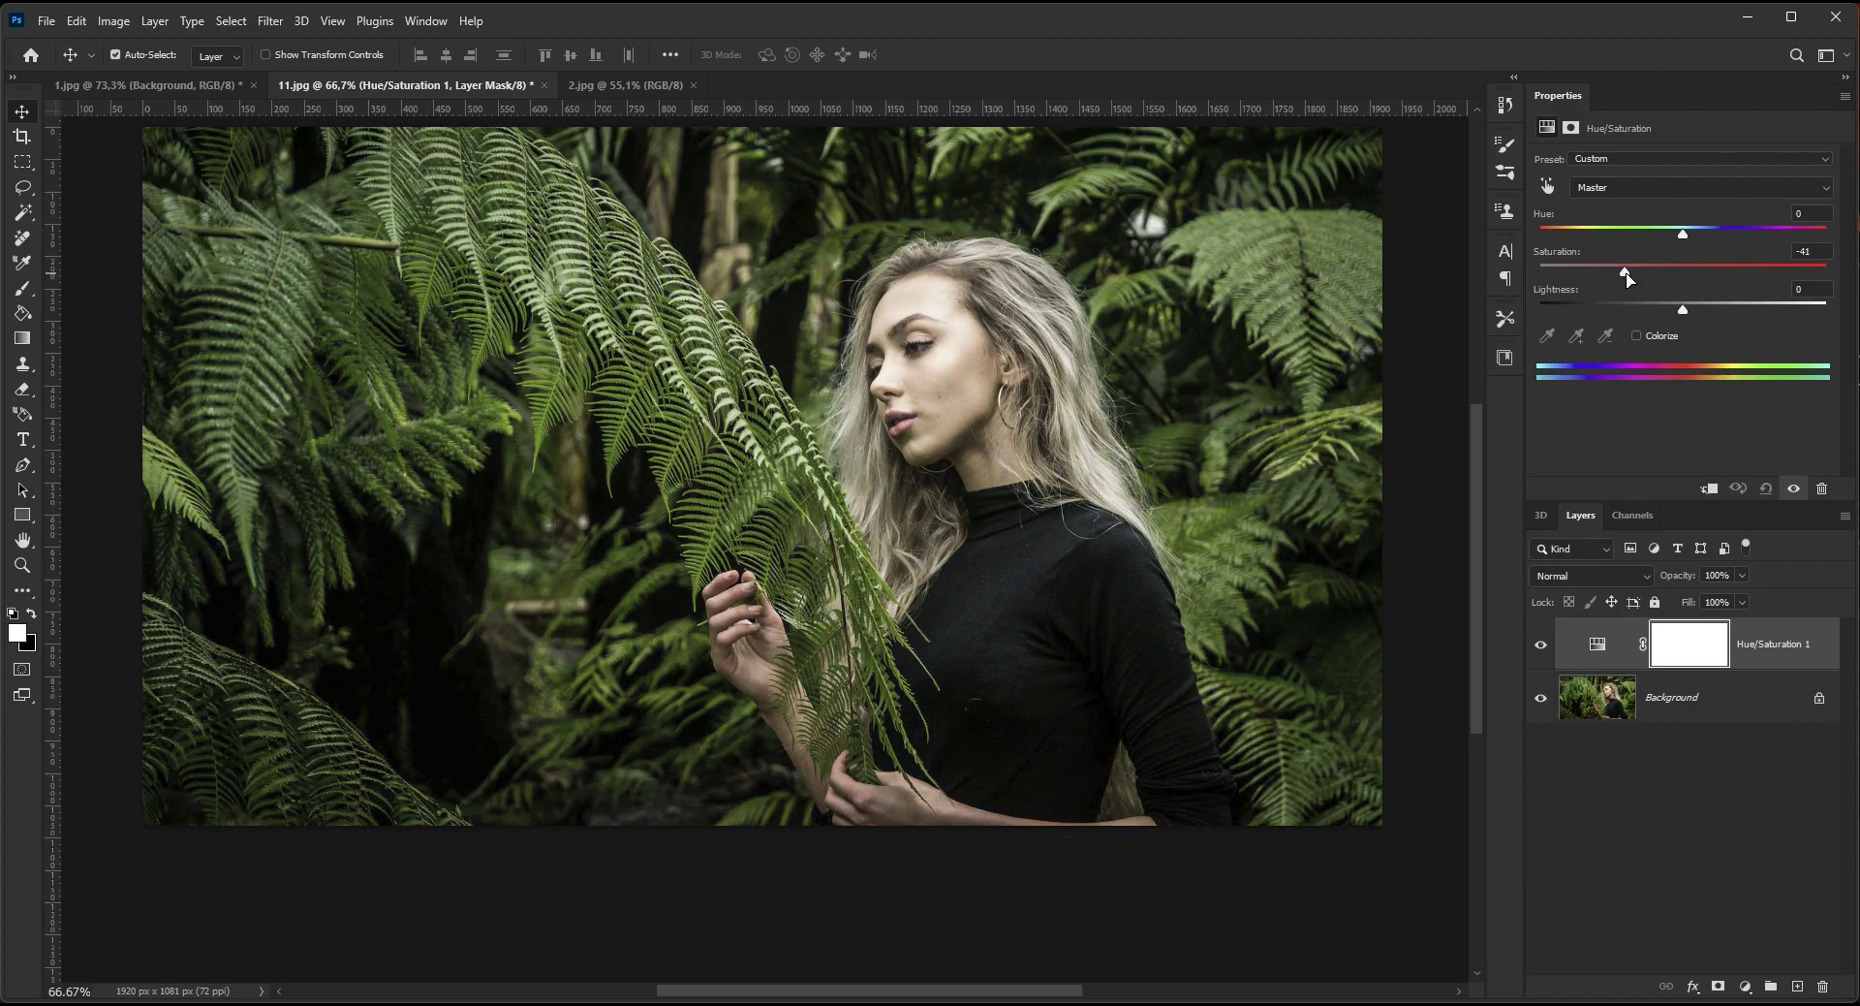
left_click(1541, 644)
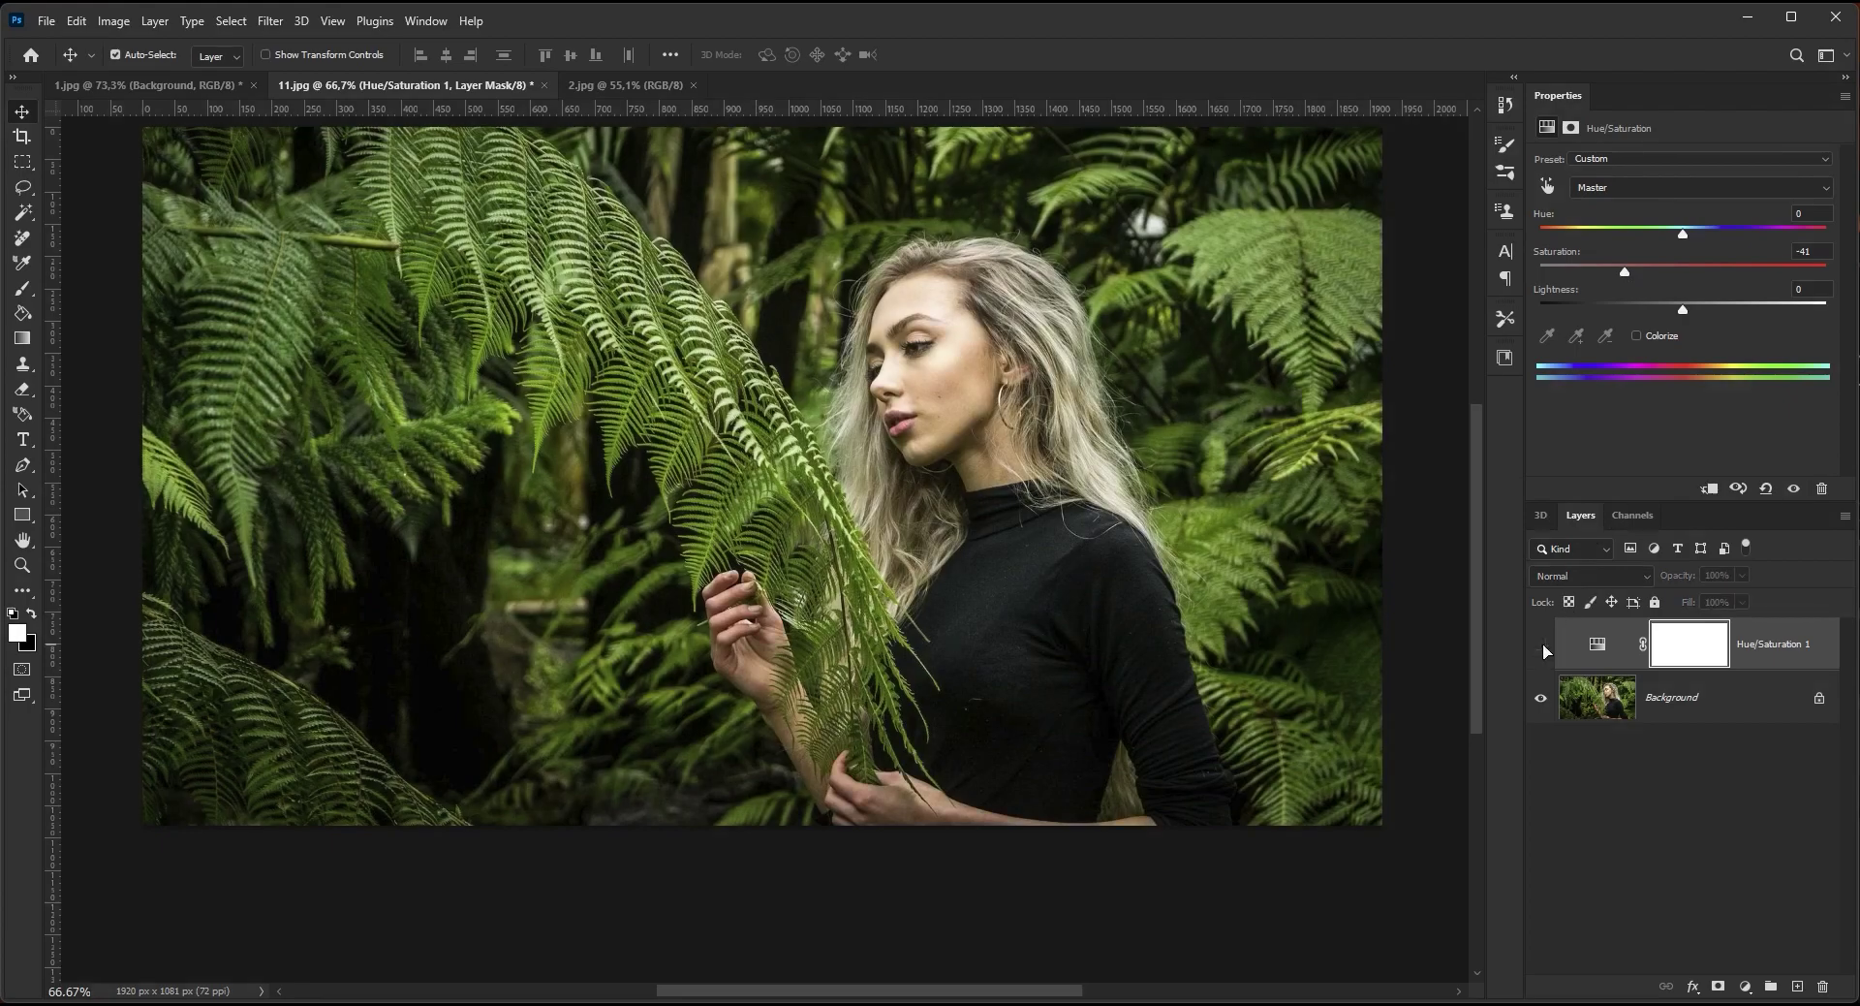
left_click(1541, 643)
left_click(1541, 643)
left_click(1542, 643)
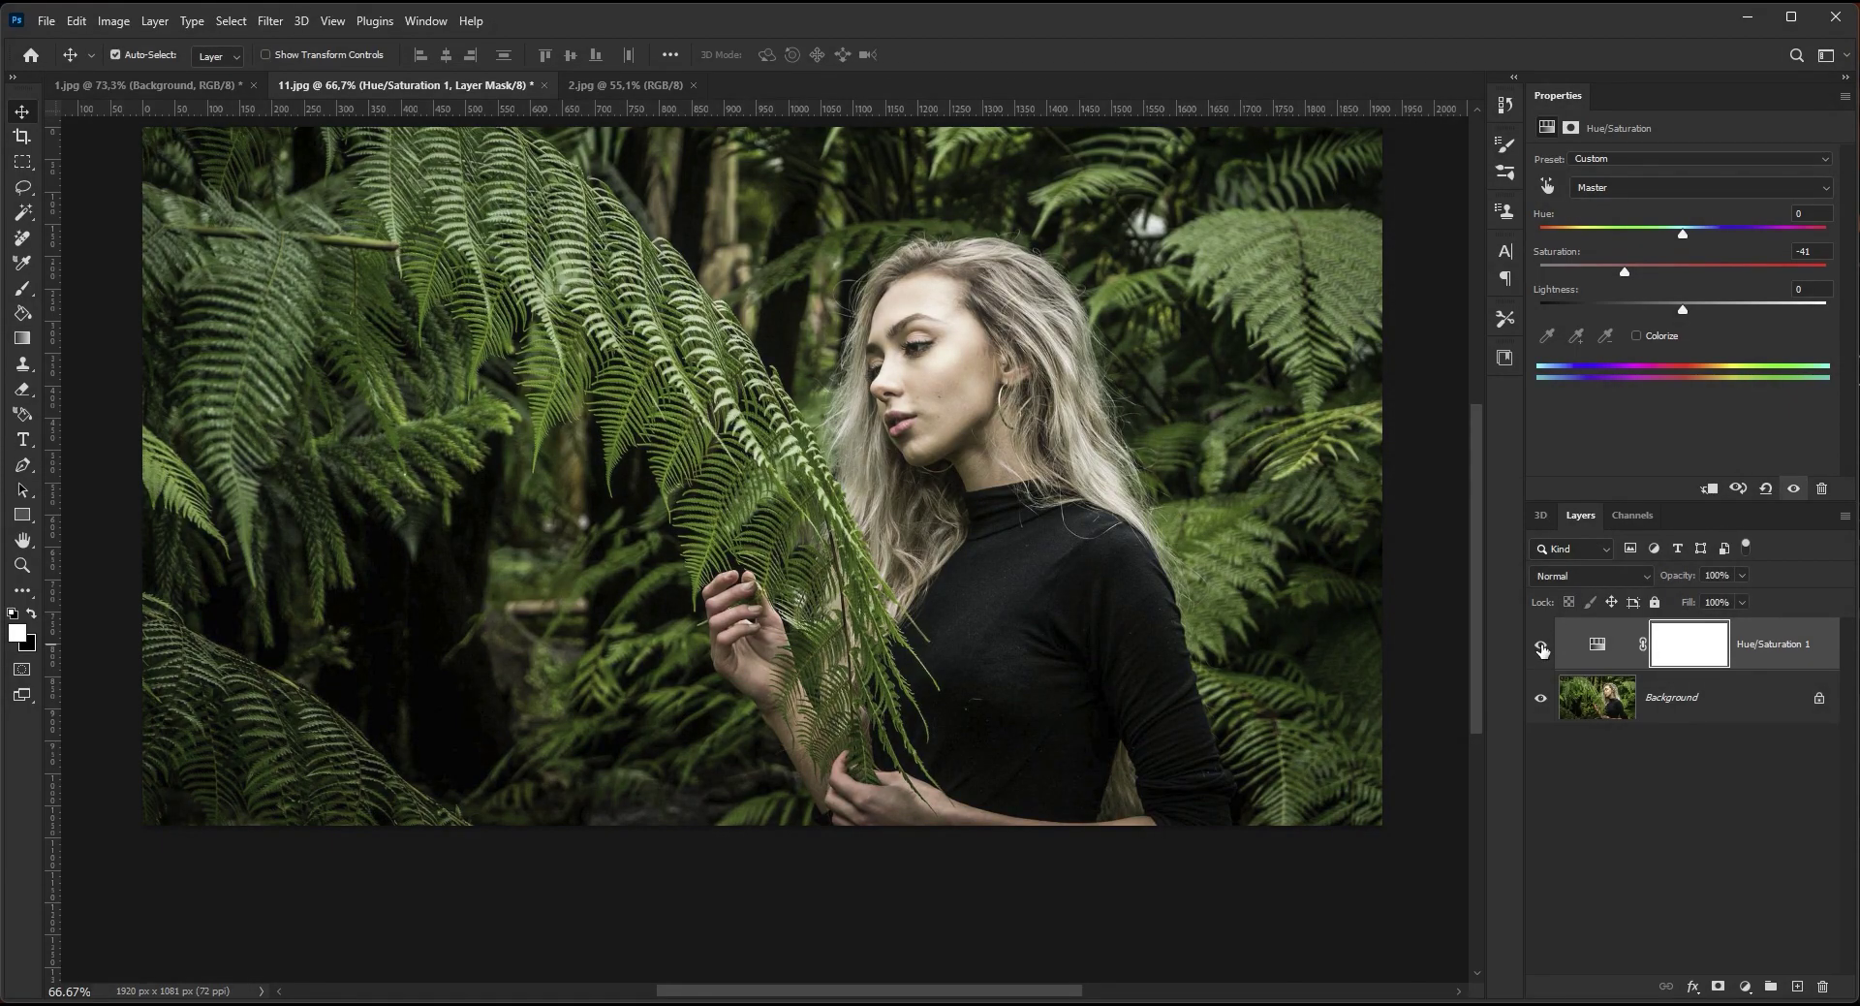
Step: Add a solid black (#000000) Color Fill layer above Hue/Saturation 1
left_click(1745, 986)
left_click(1801, 653)
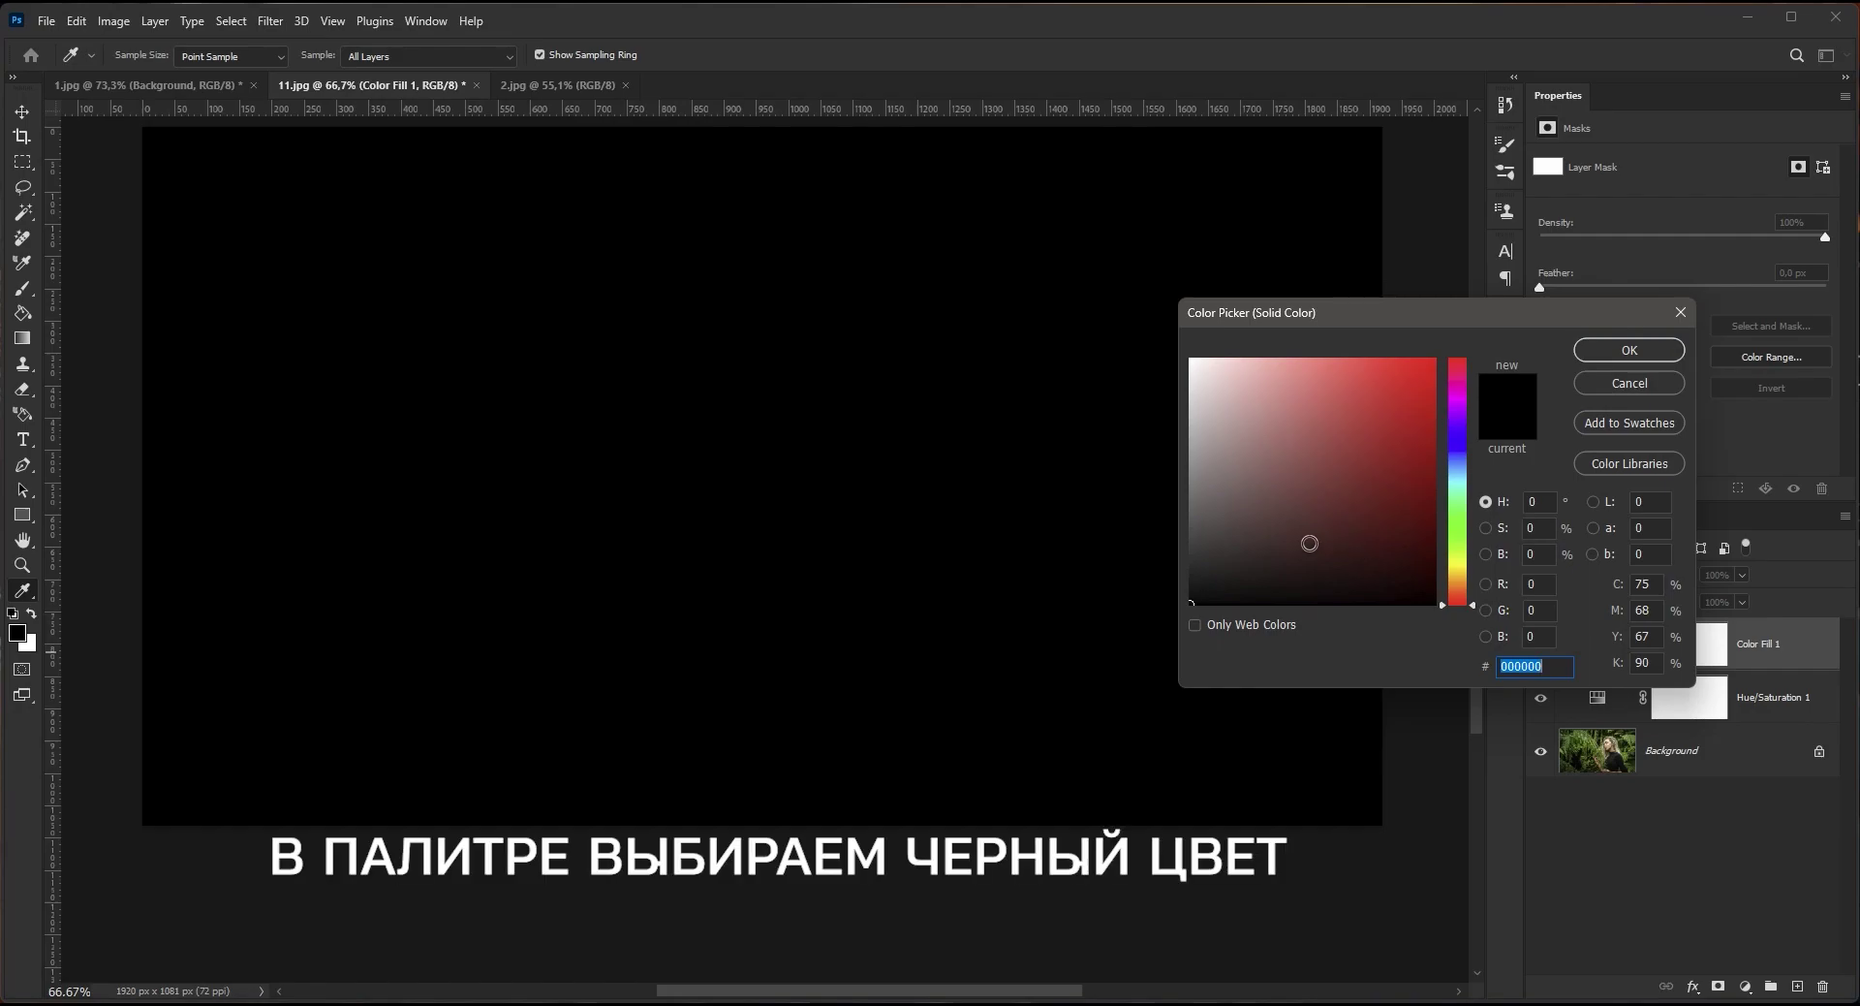
left_click_drag(1309, 543, 1191, 604)
left_click(1608, 349)
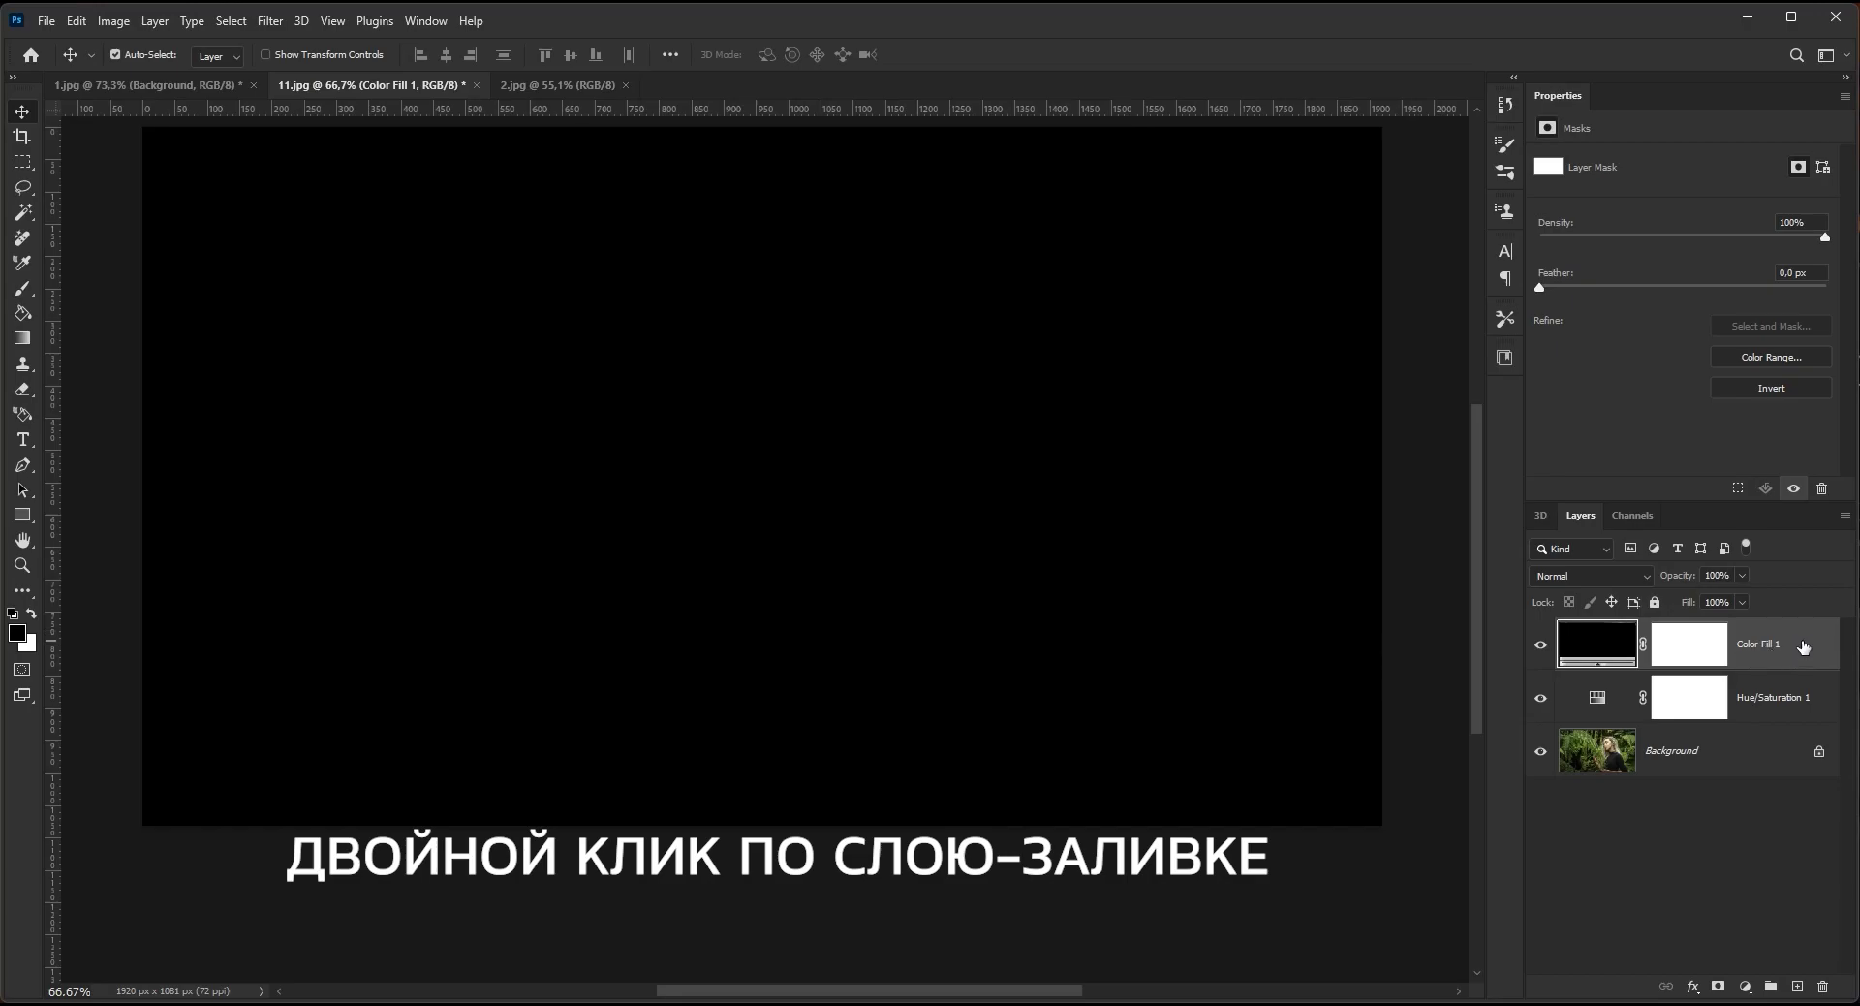
Step: Split the Underlying Layer Blend If slider so Color Fill 1 darkens only the shadows
double_click(1804, 647)
left_click_drag(1253, 213, 1136, 196)
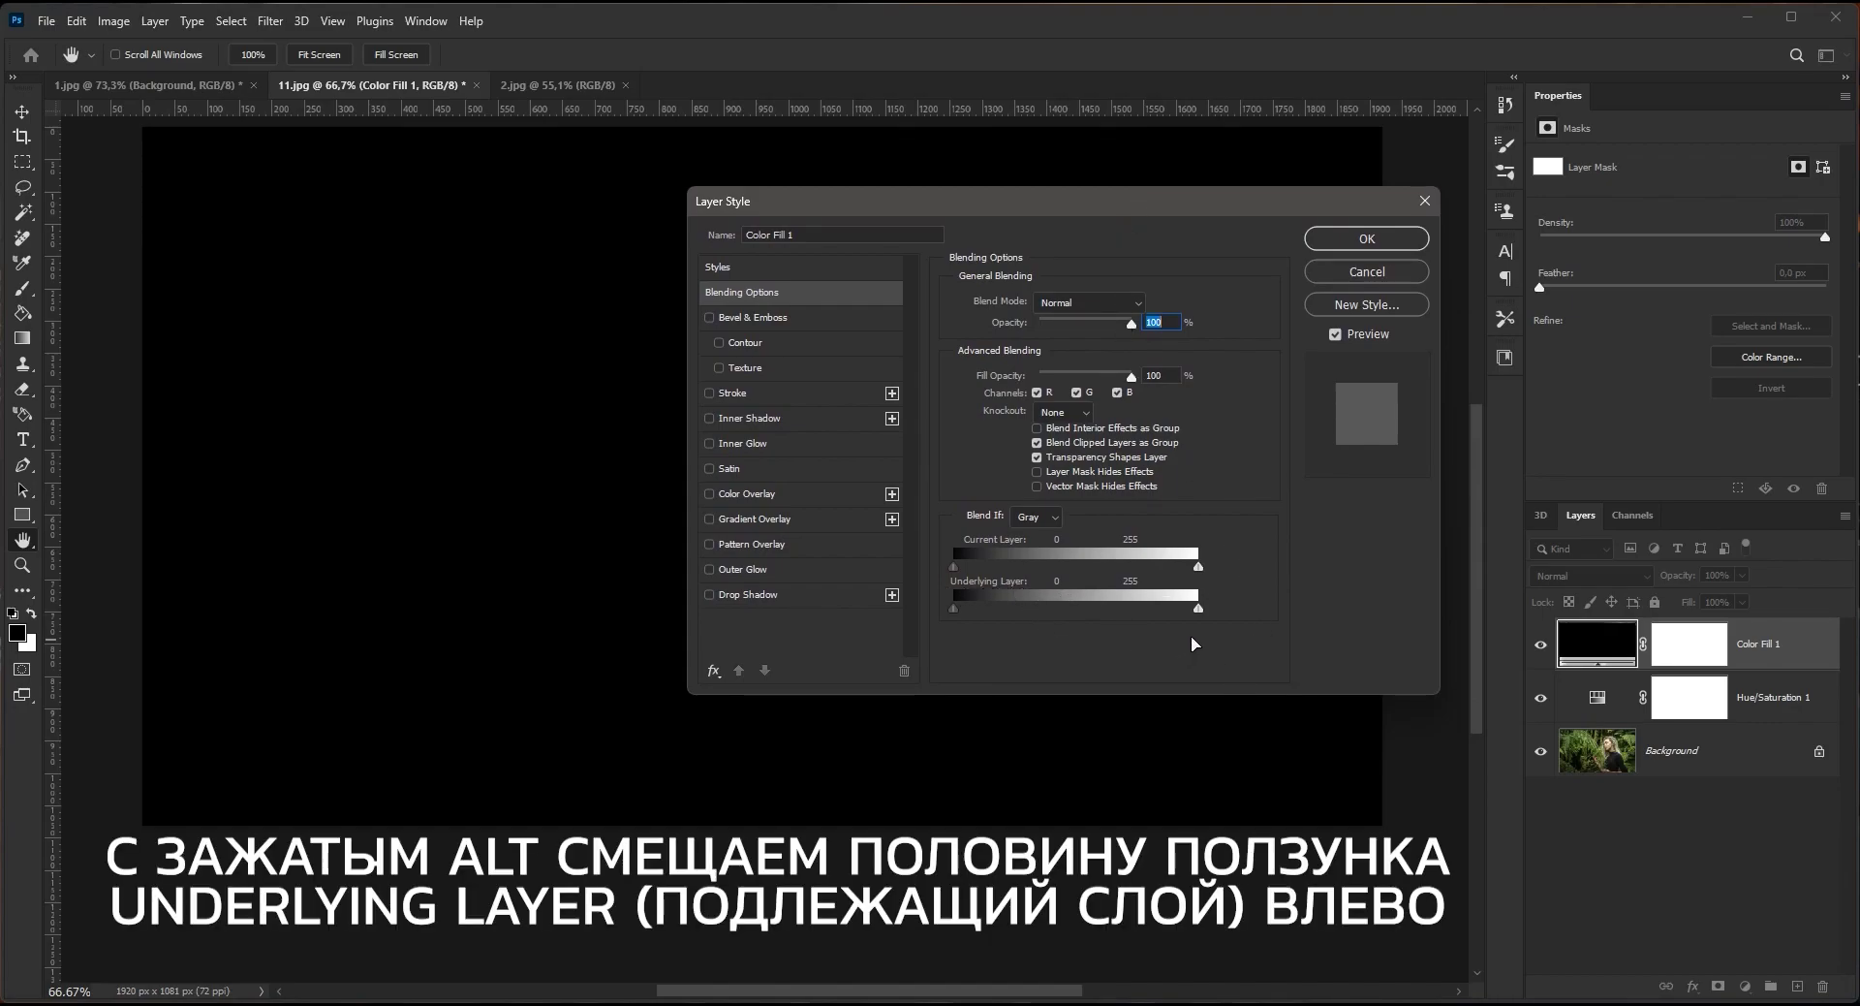
key("alt")
left_click_drag(1195, 608, 977, 607)
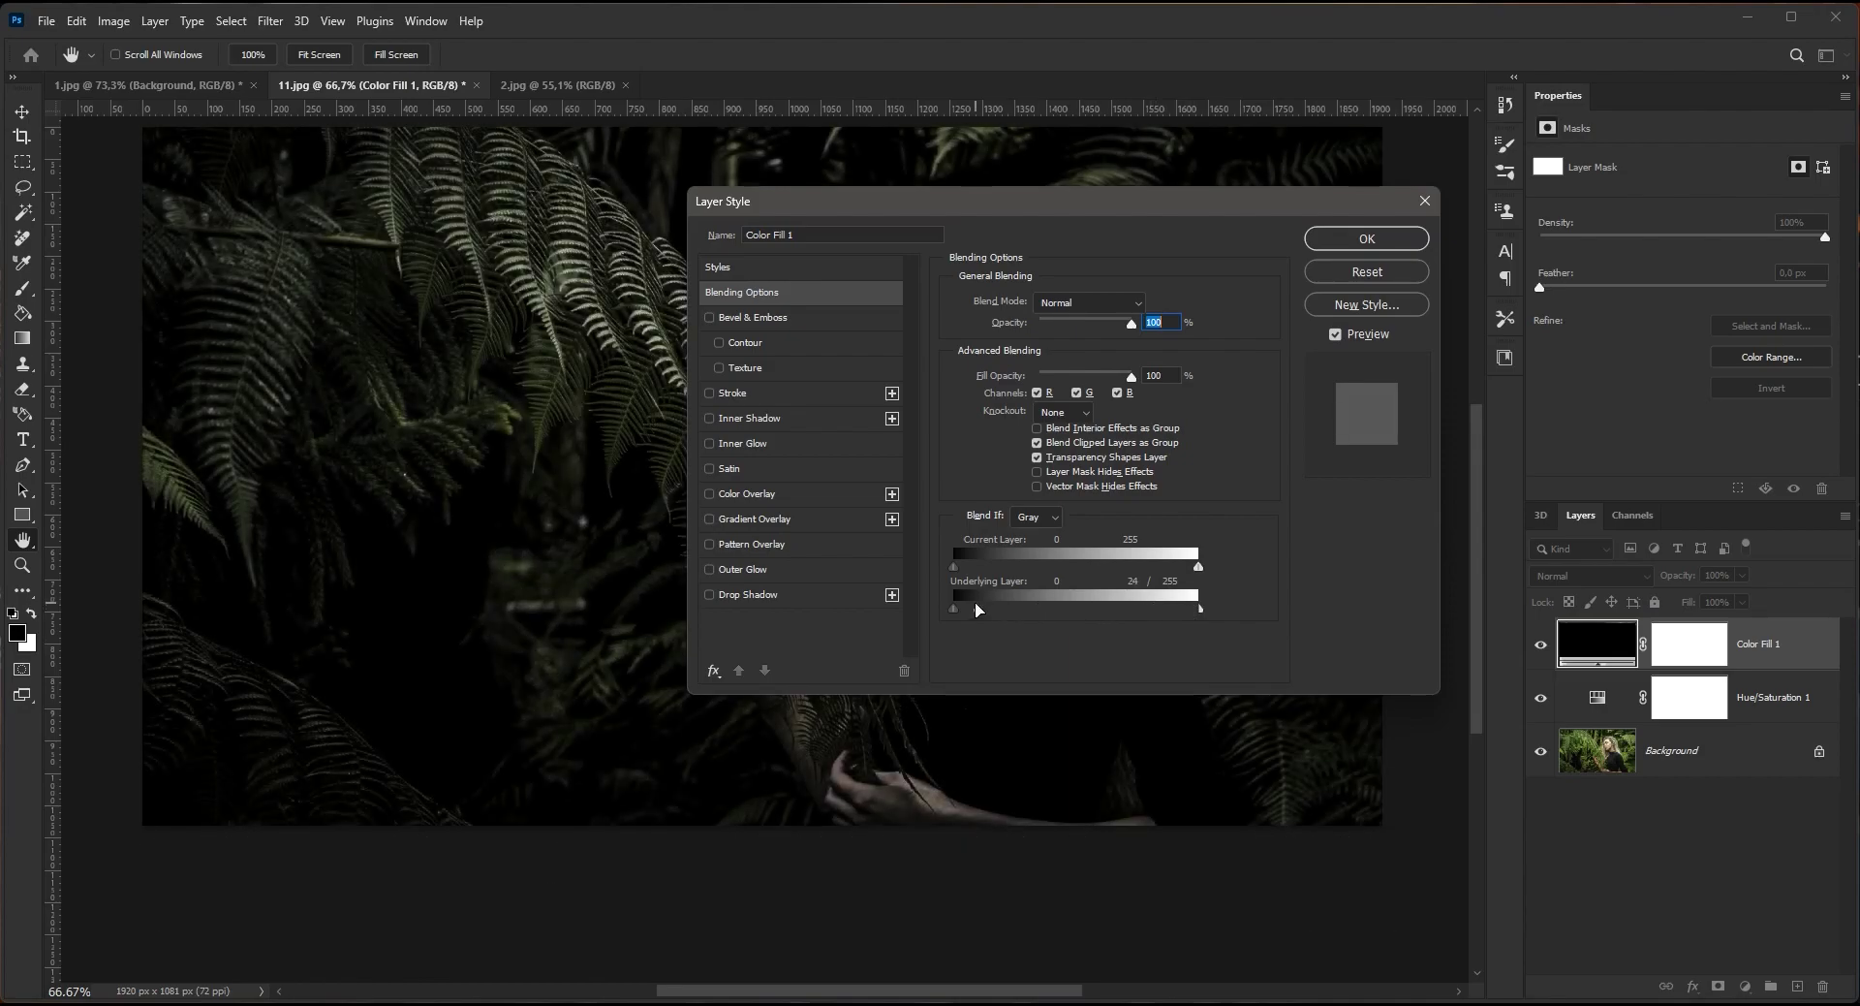
left_click(1352, 242)
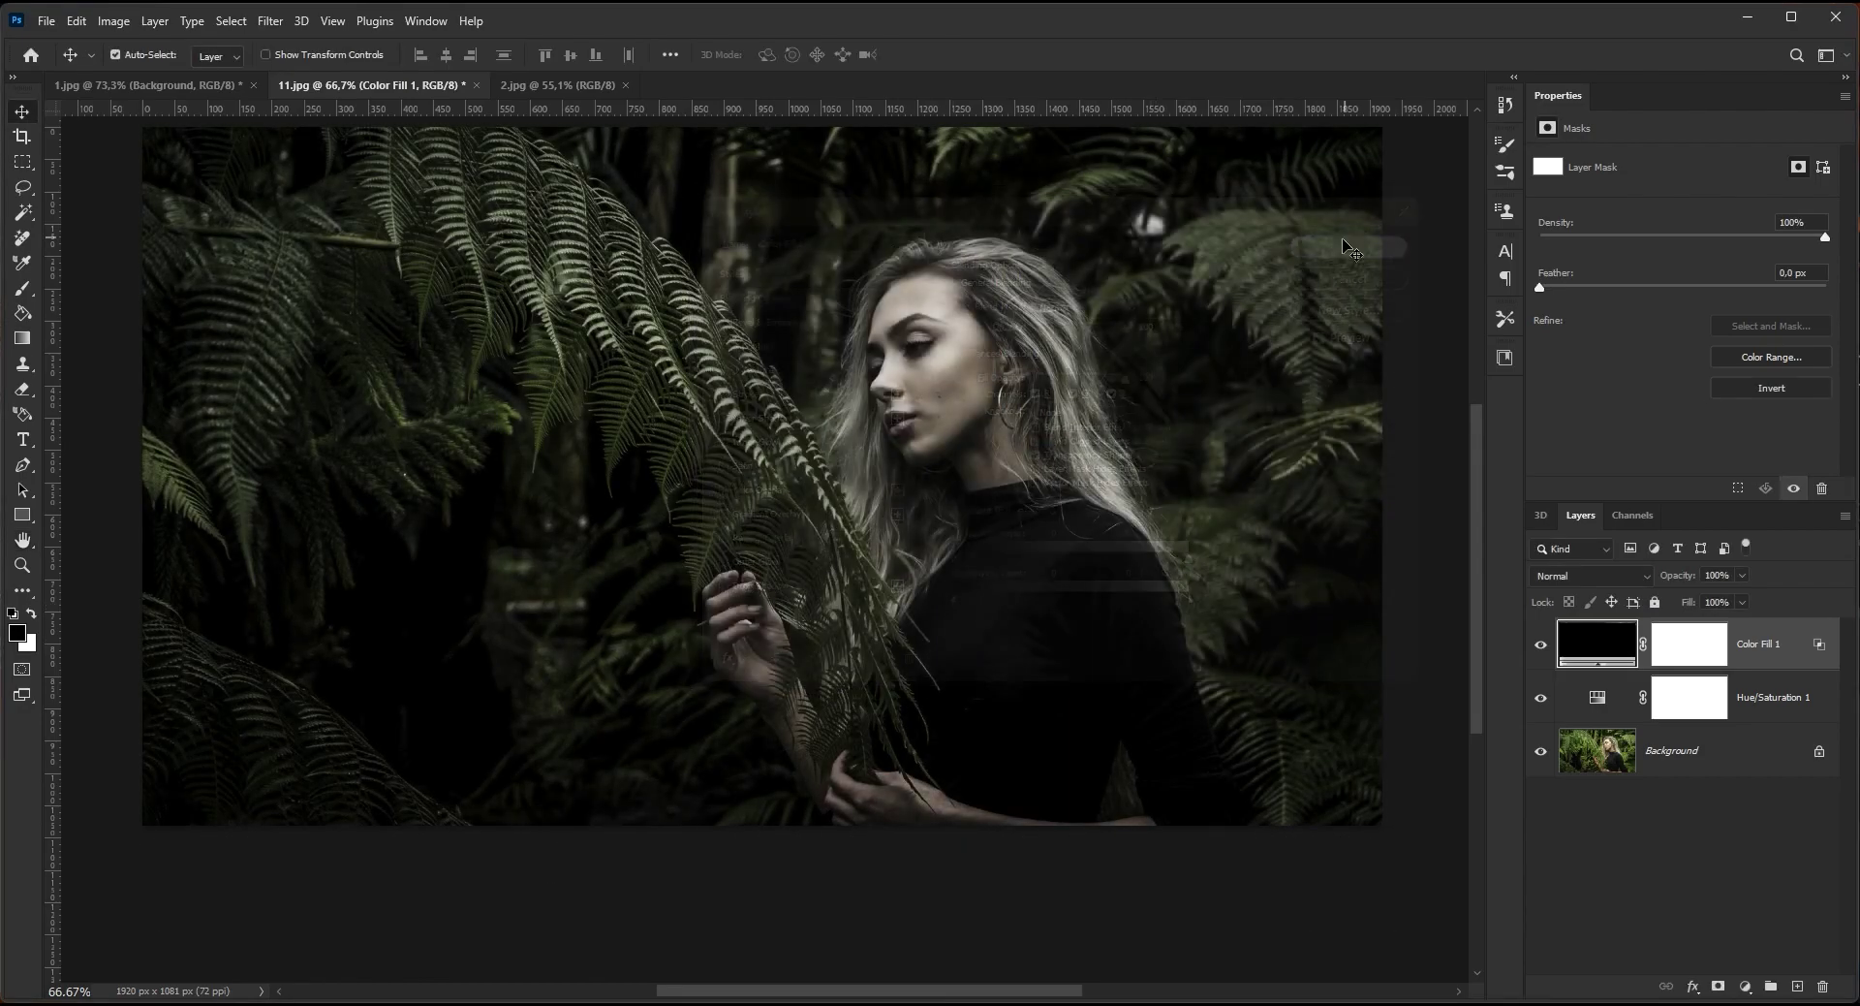
Step: Toggle Color Fill 1 on and off to compare the deepened shadows, leaving it visible
left_click(1541, 644)
left_click(1540, 645)
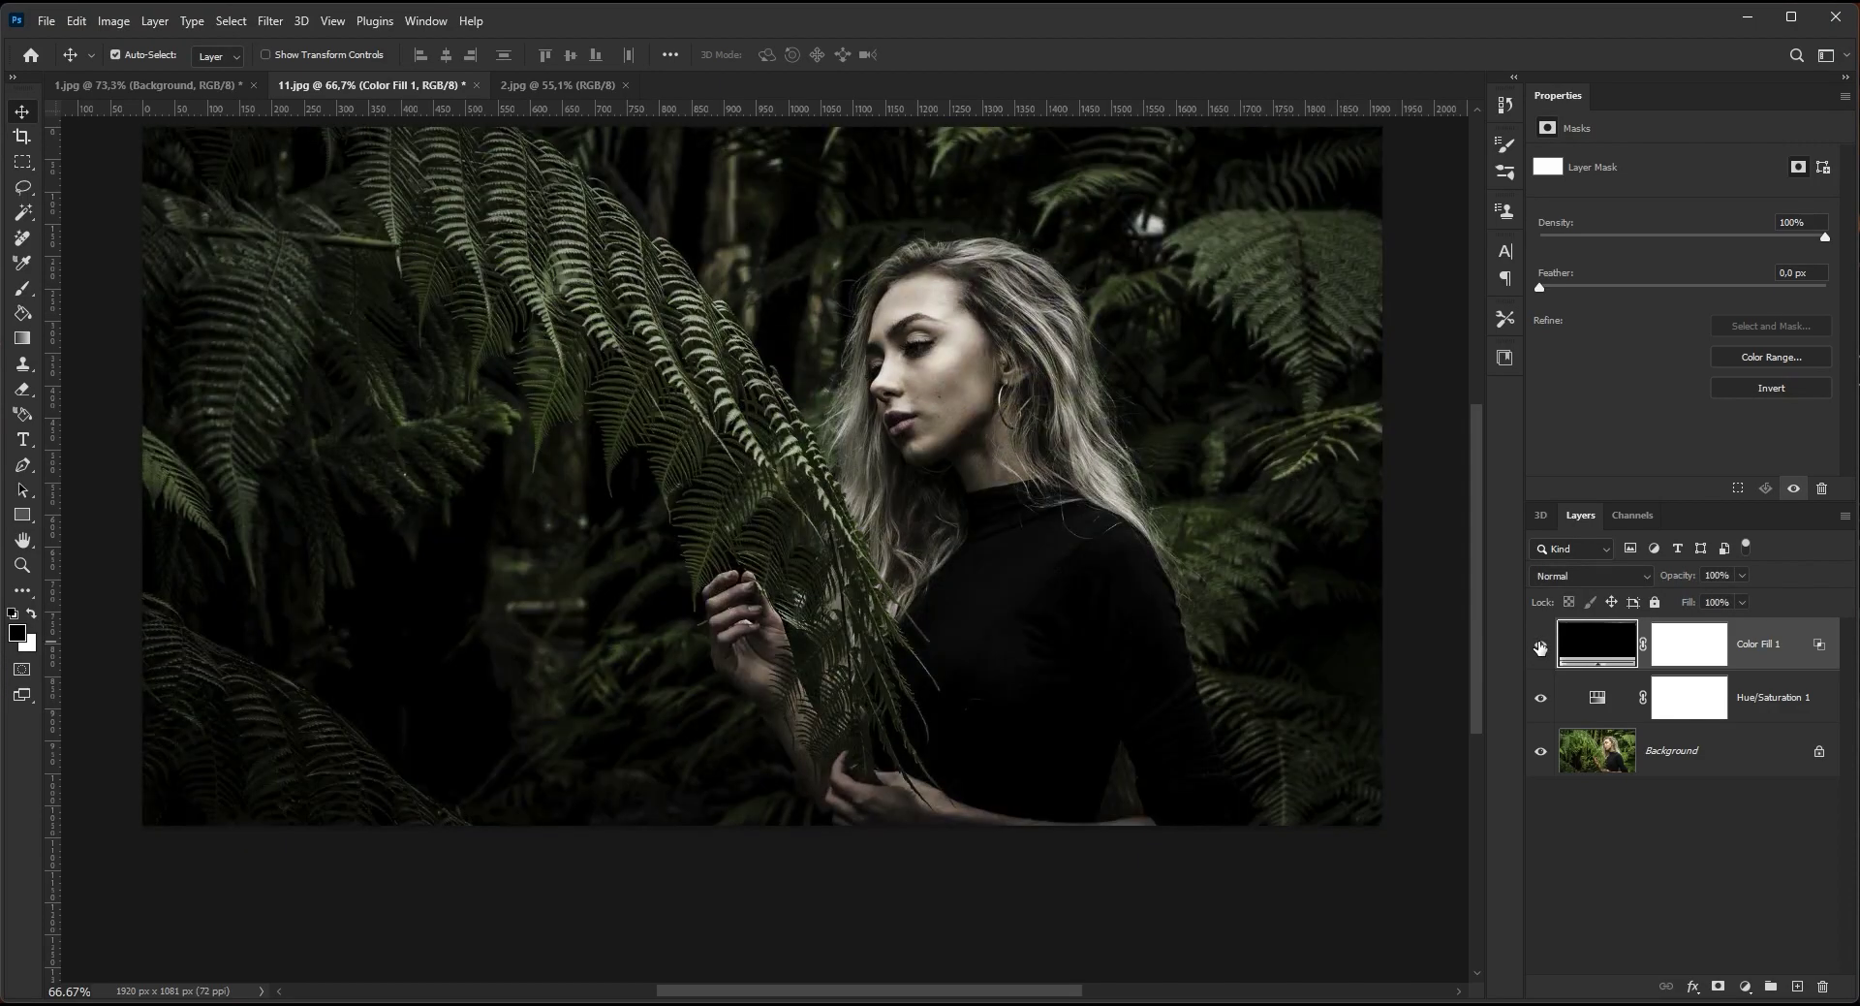
left_click(1540, 645)
left_click(1541, 645)
left_click(1541, 647)
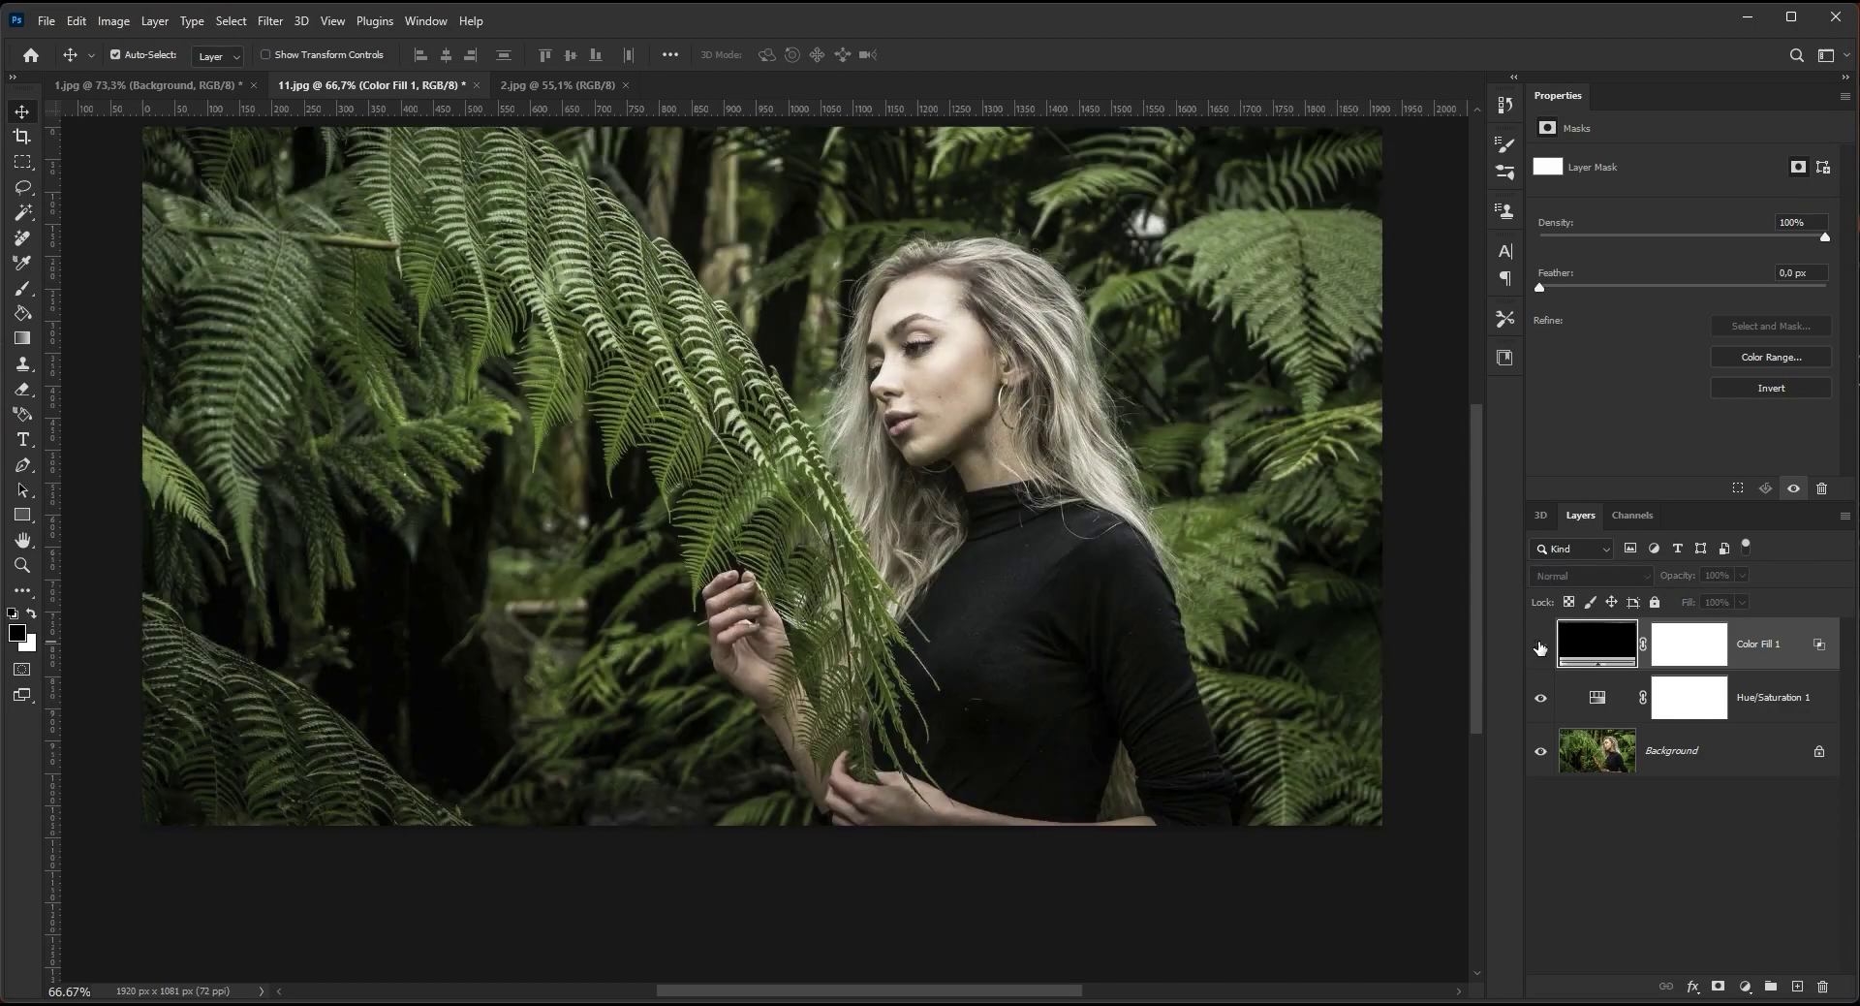
left_click(1540, 645)
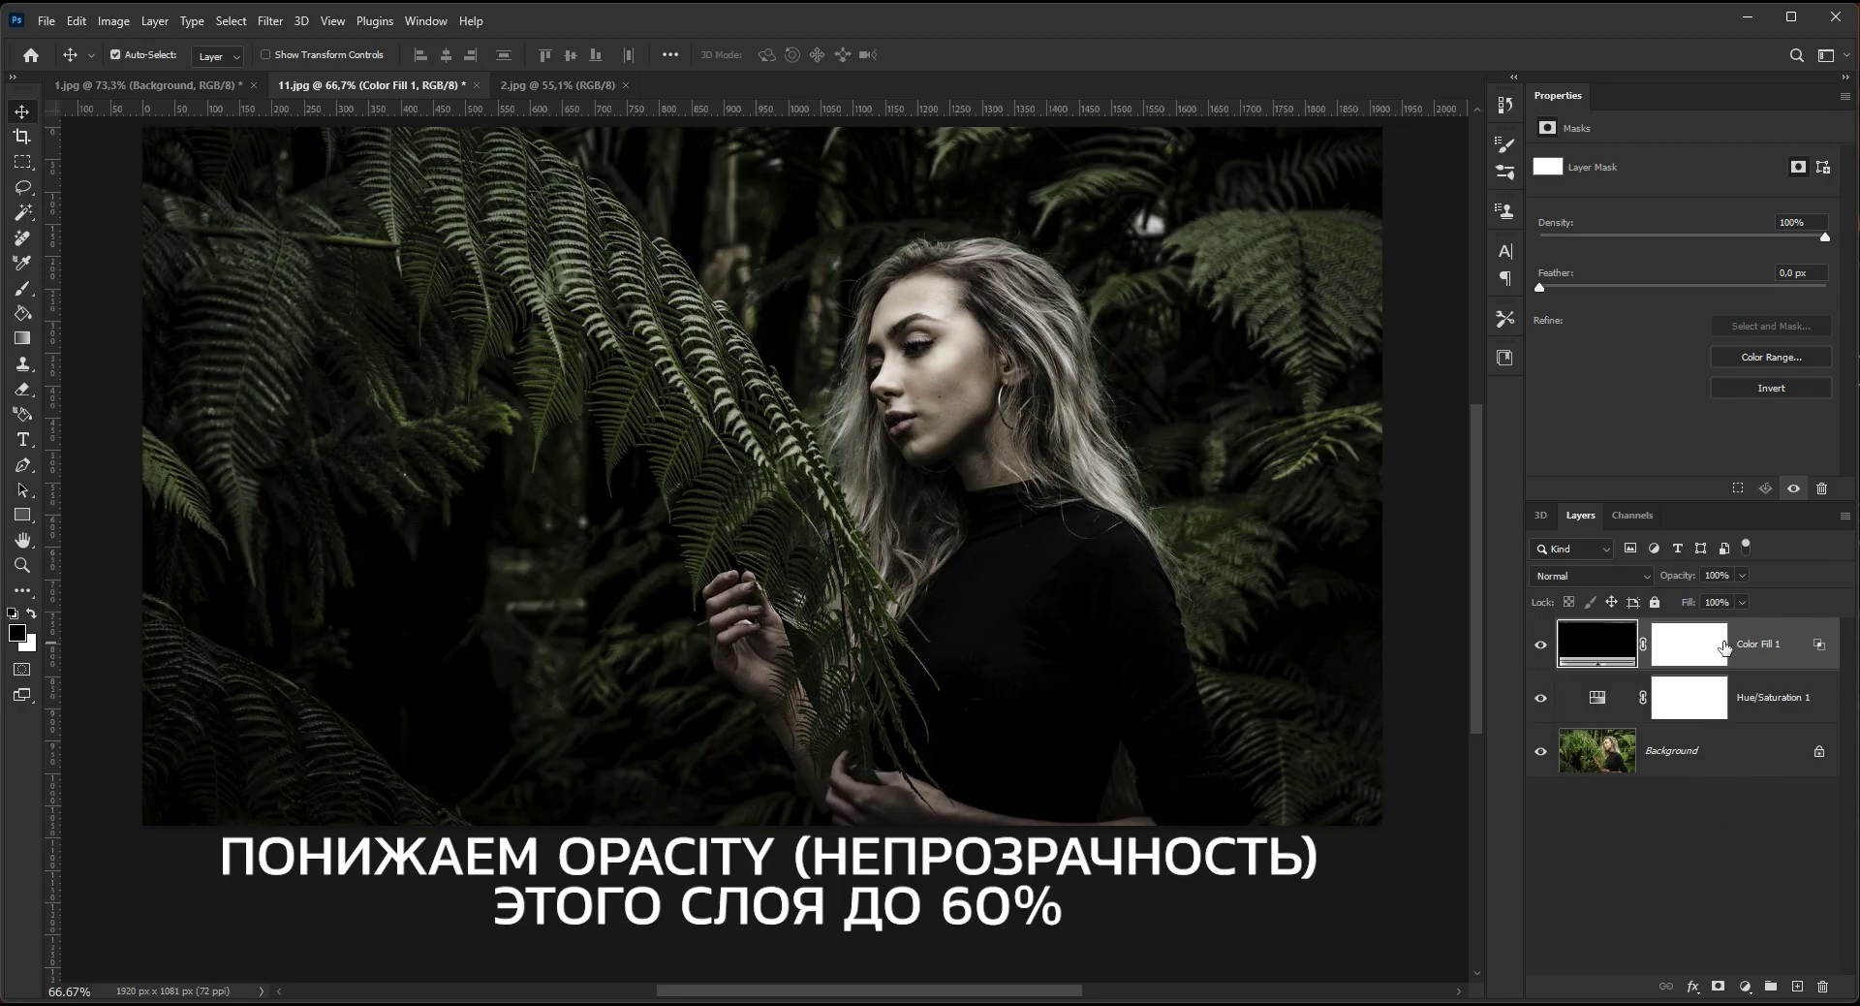
Step: Lower Color Fill 1's opacity to 60%
left_click(1743, 575)
left_click_drag(1743, 597, 1709, 599)
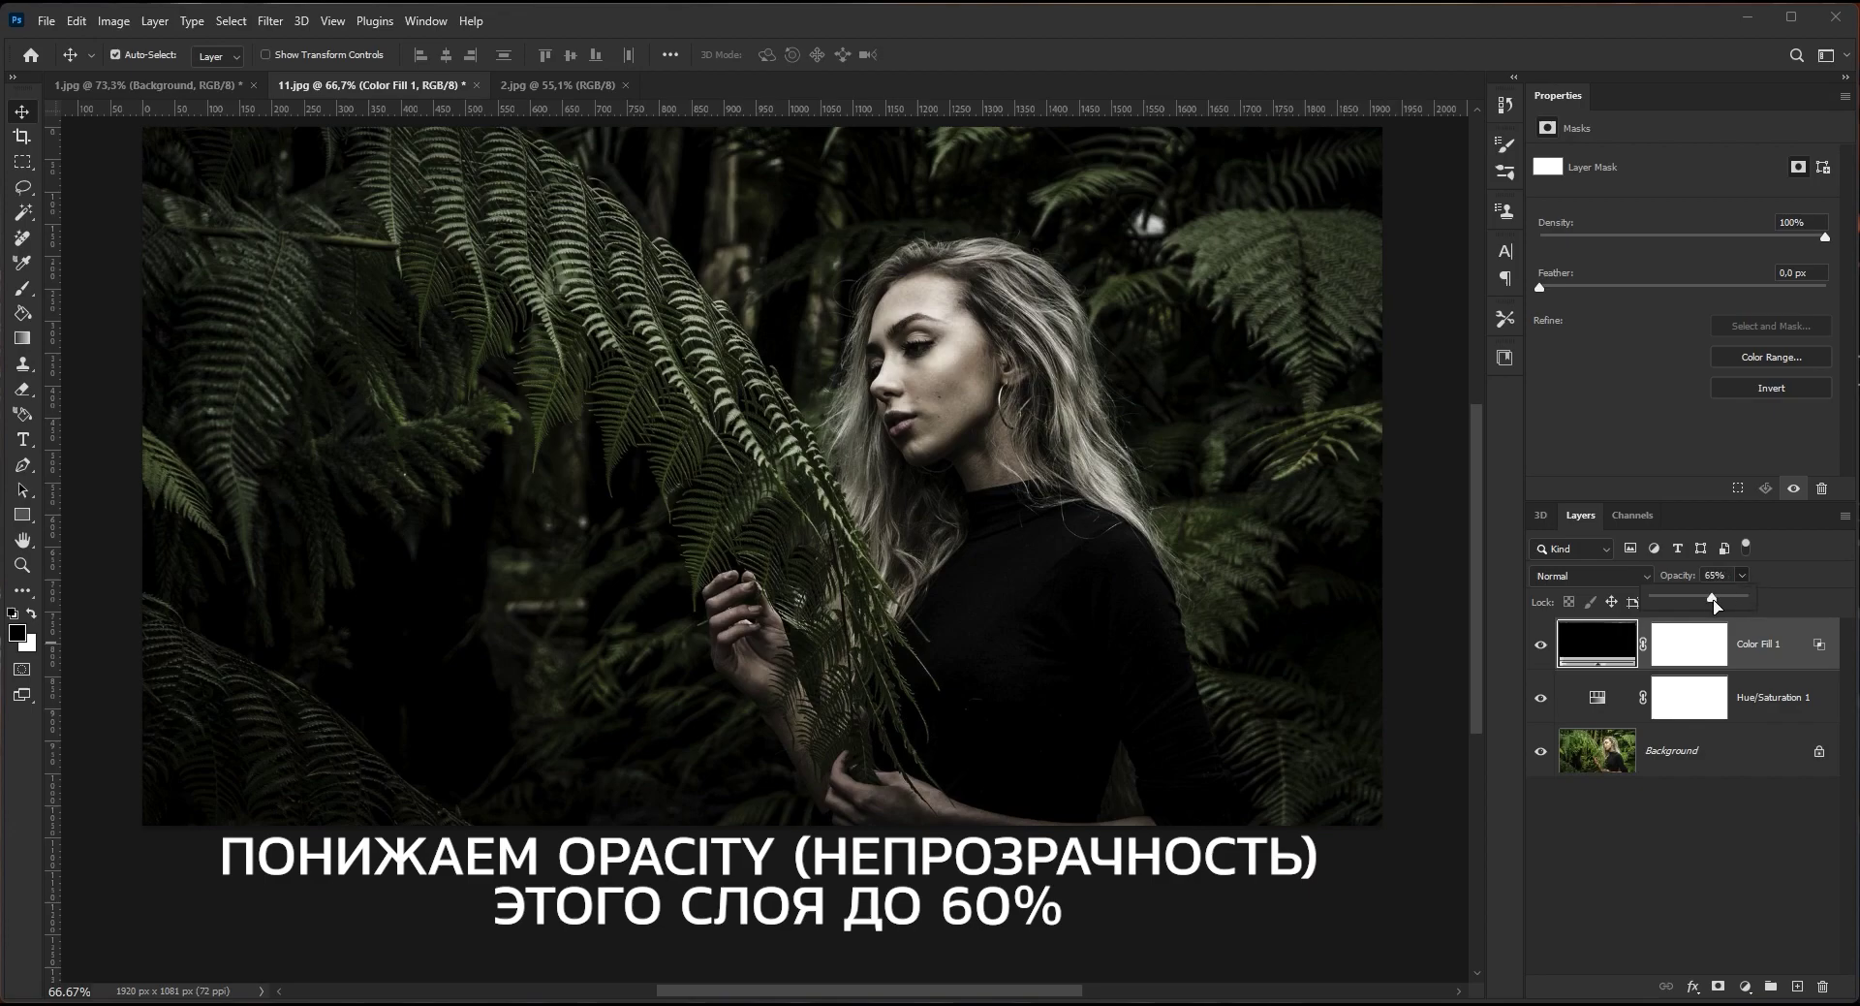
left_click(1788, 577)
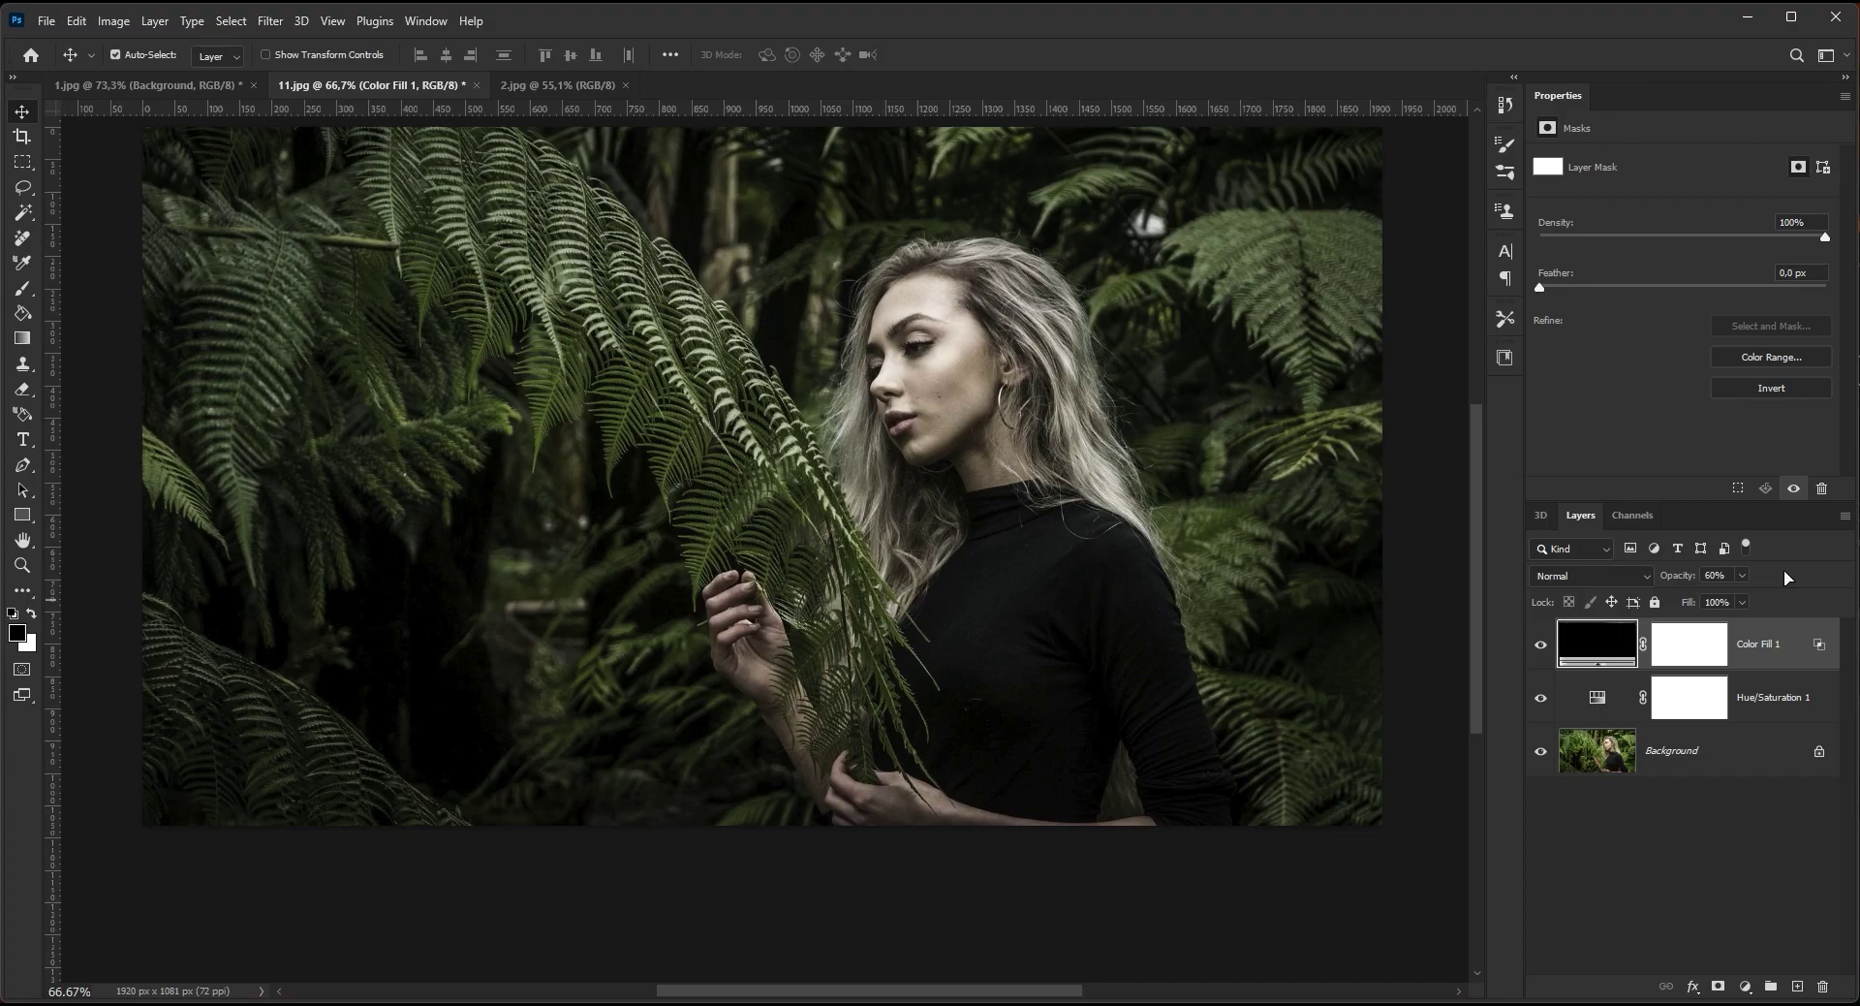
Step: Add a Gradient Map adjustment layer at 50% opacity
left_click(1745, 988)
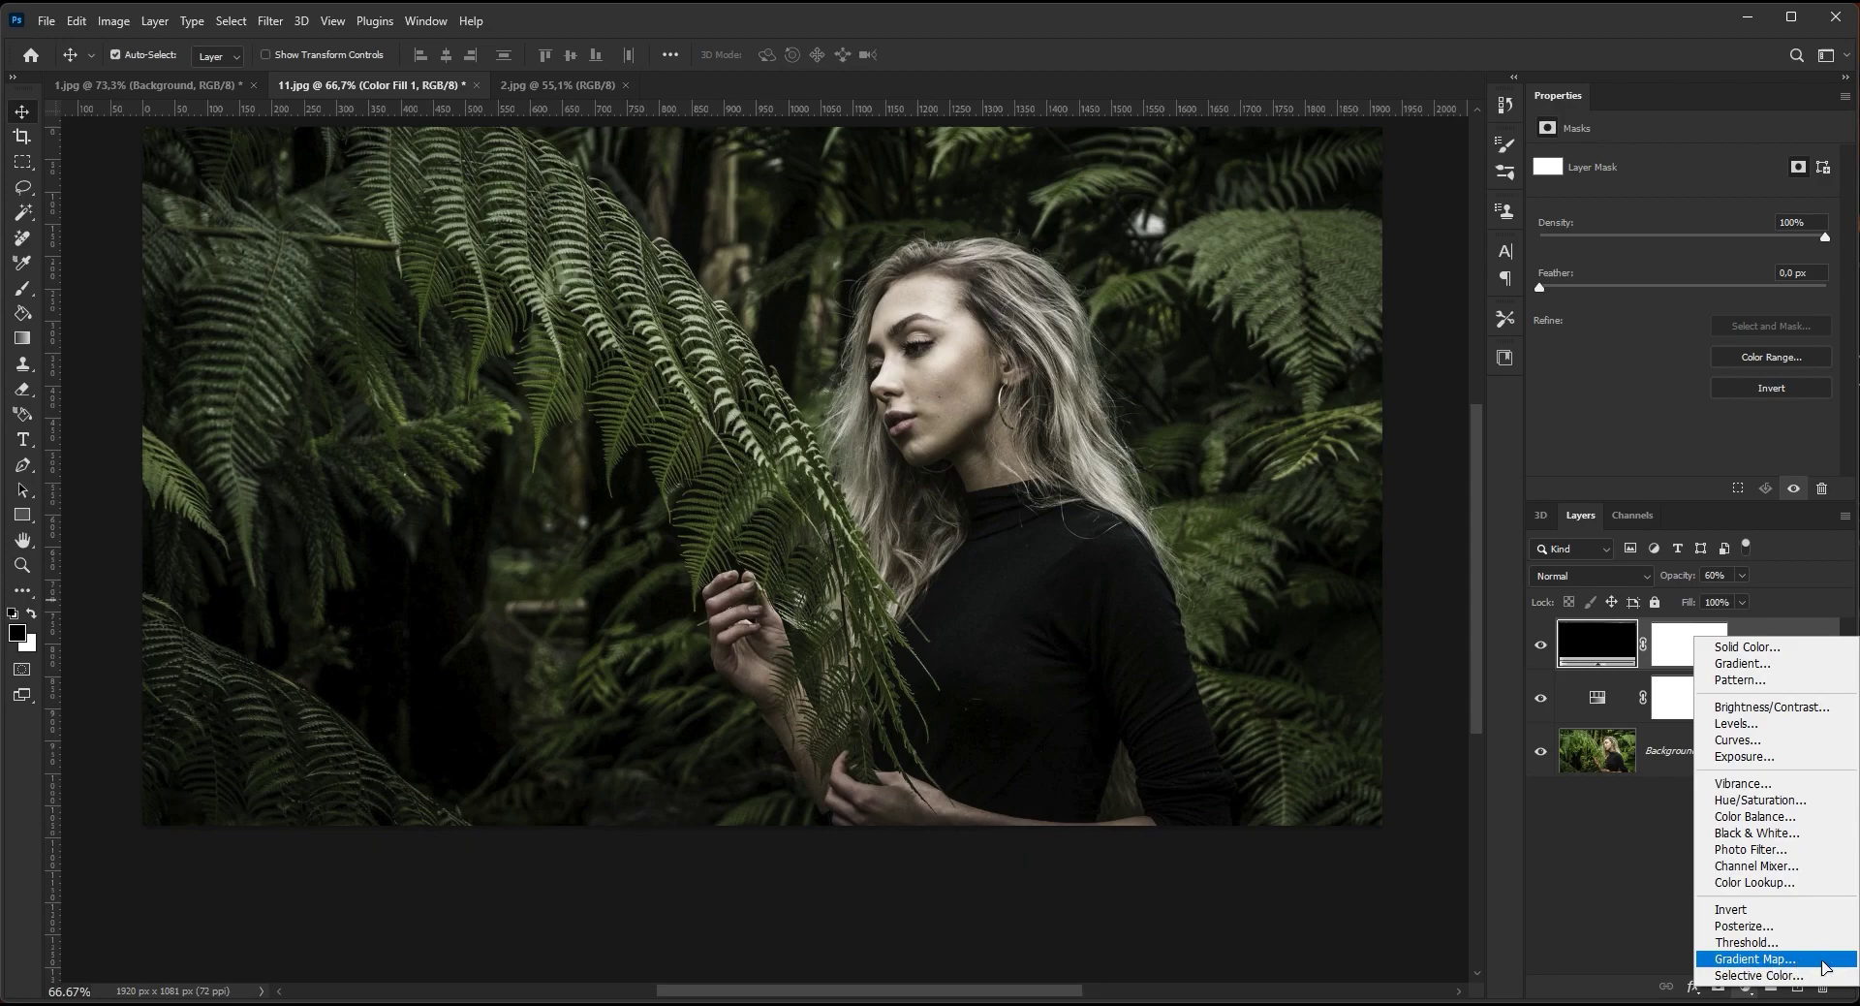
left_click(1825, 966)
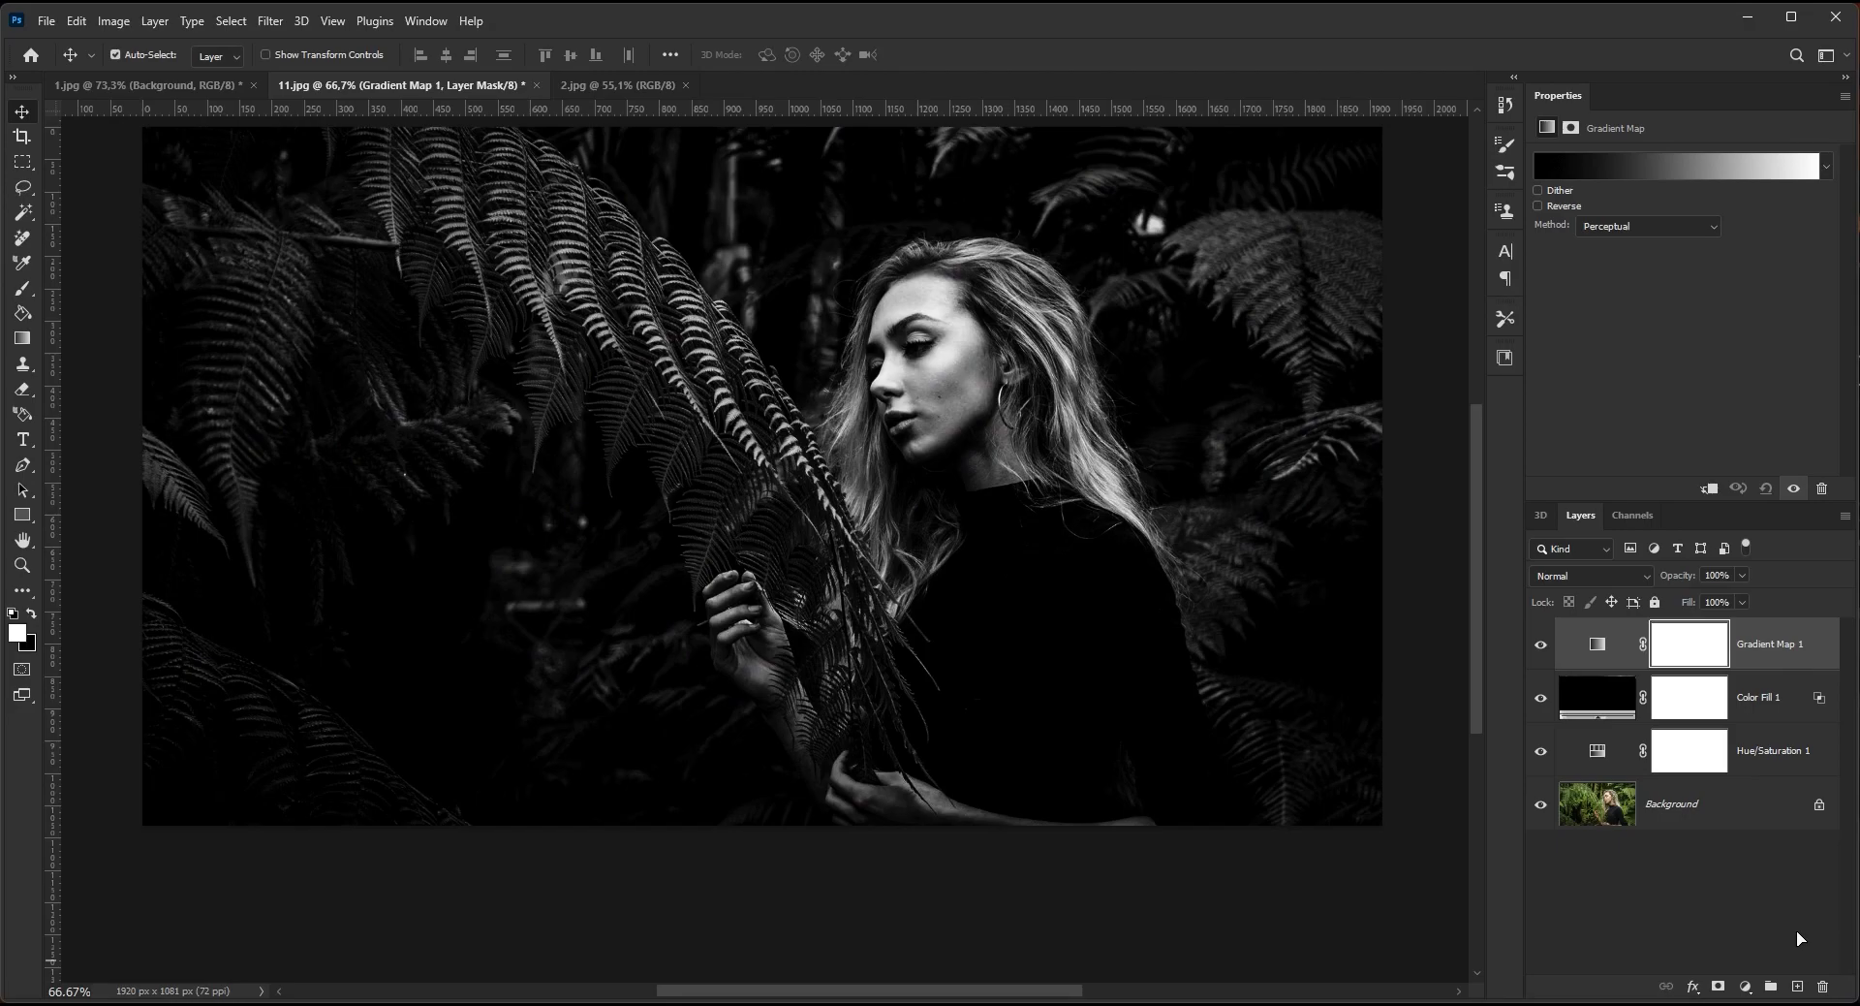
left_click(1743, 575)
left_click_drag(1743, 600, 1705, 601)
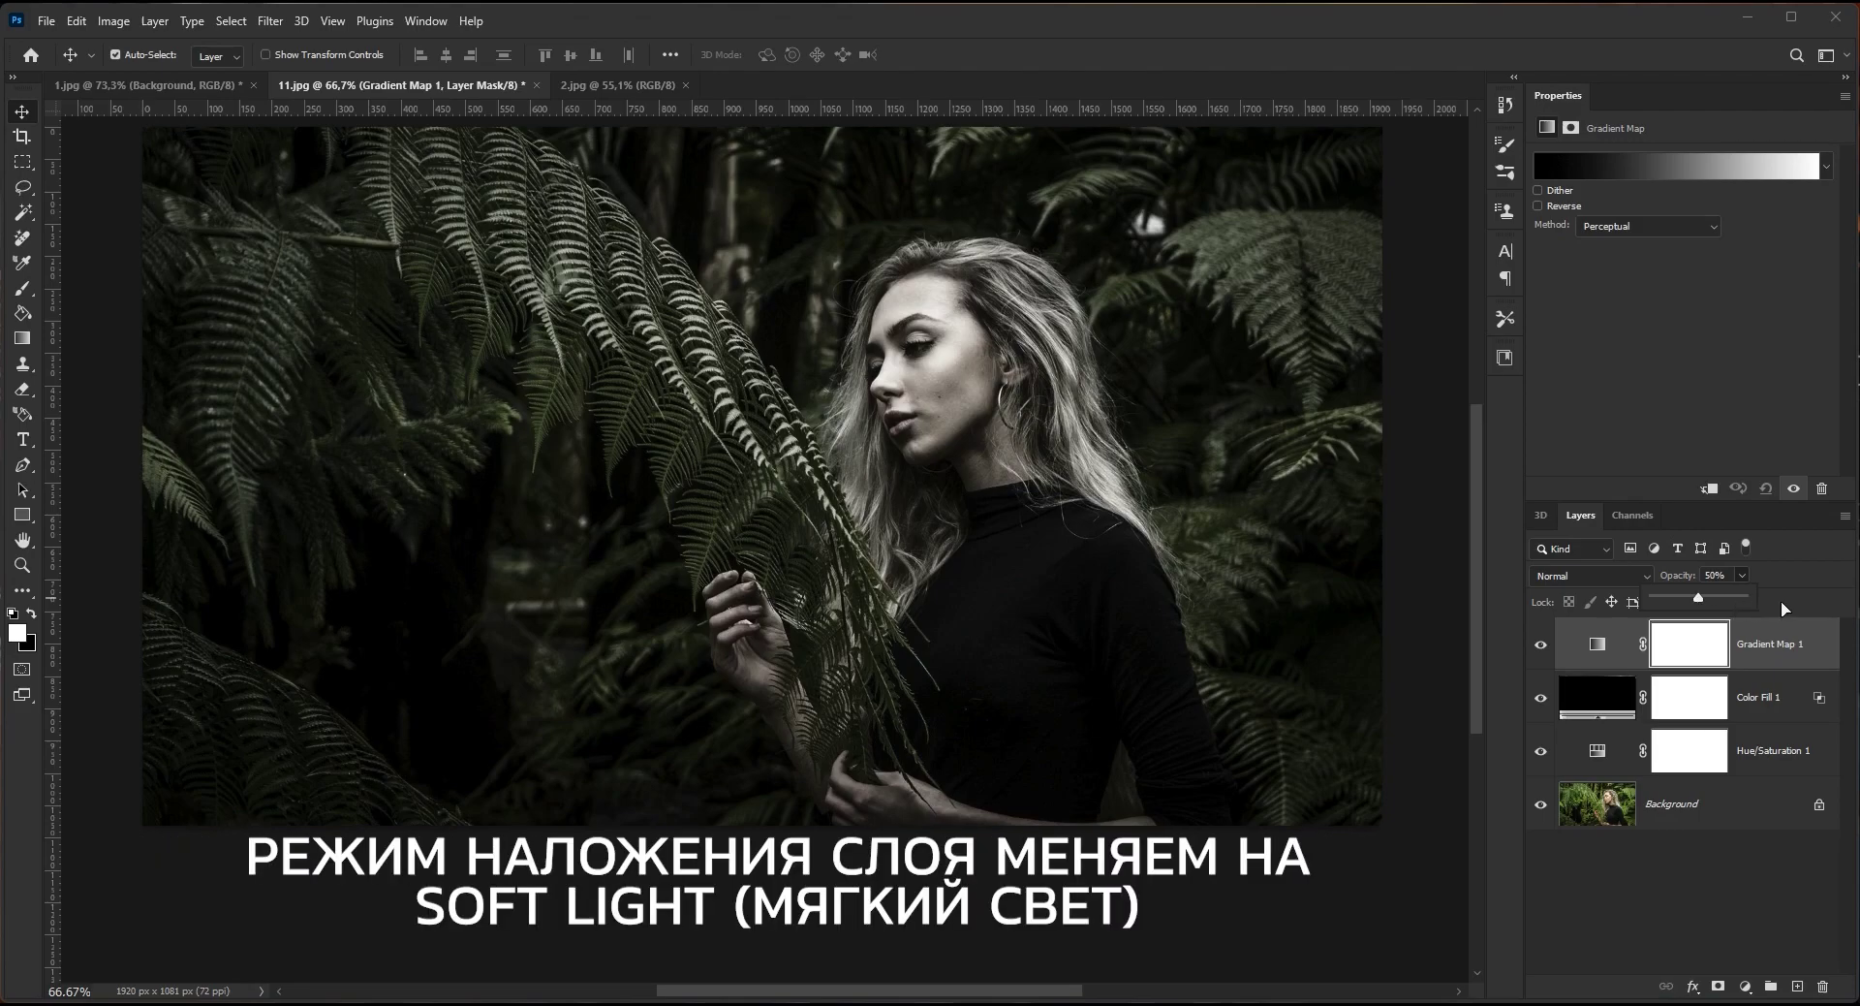
left_click(1804, 583)
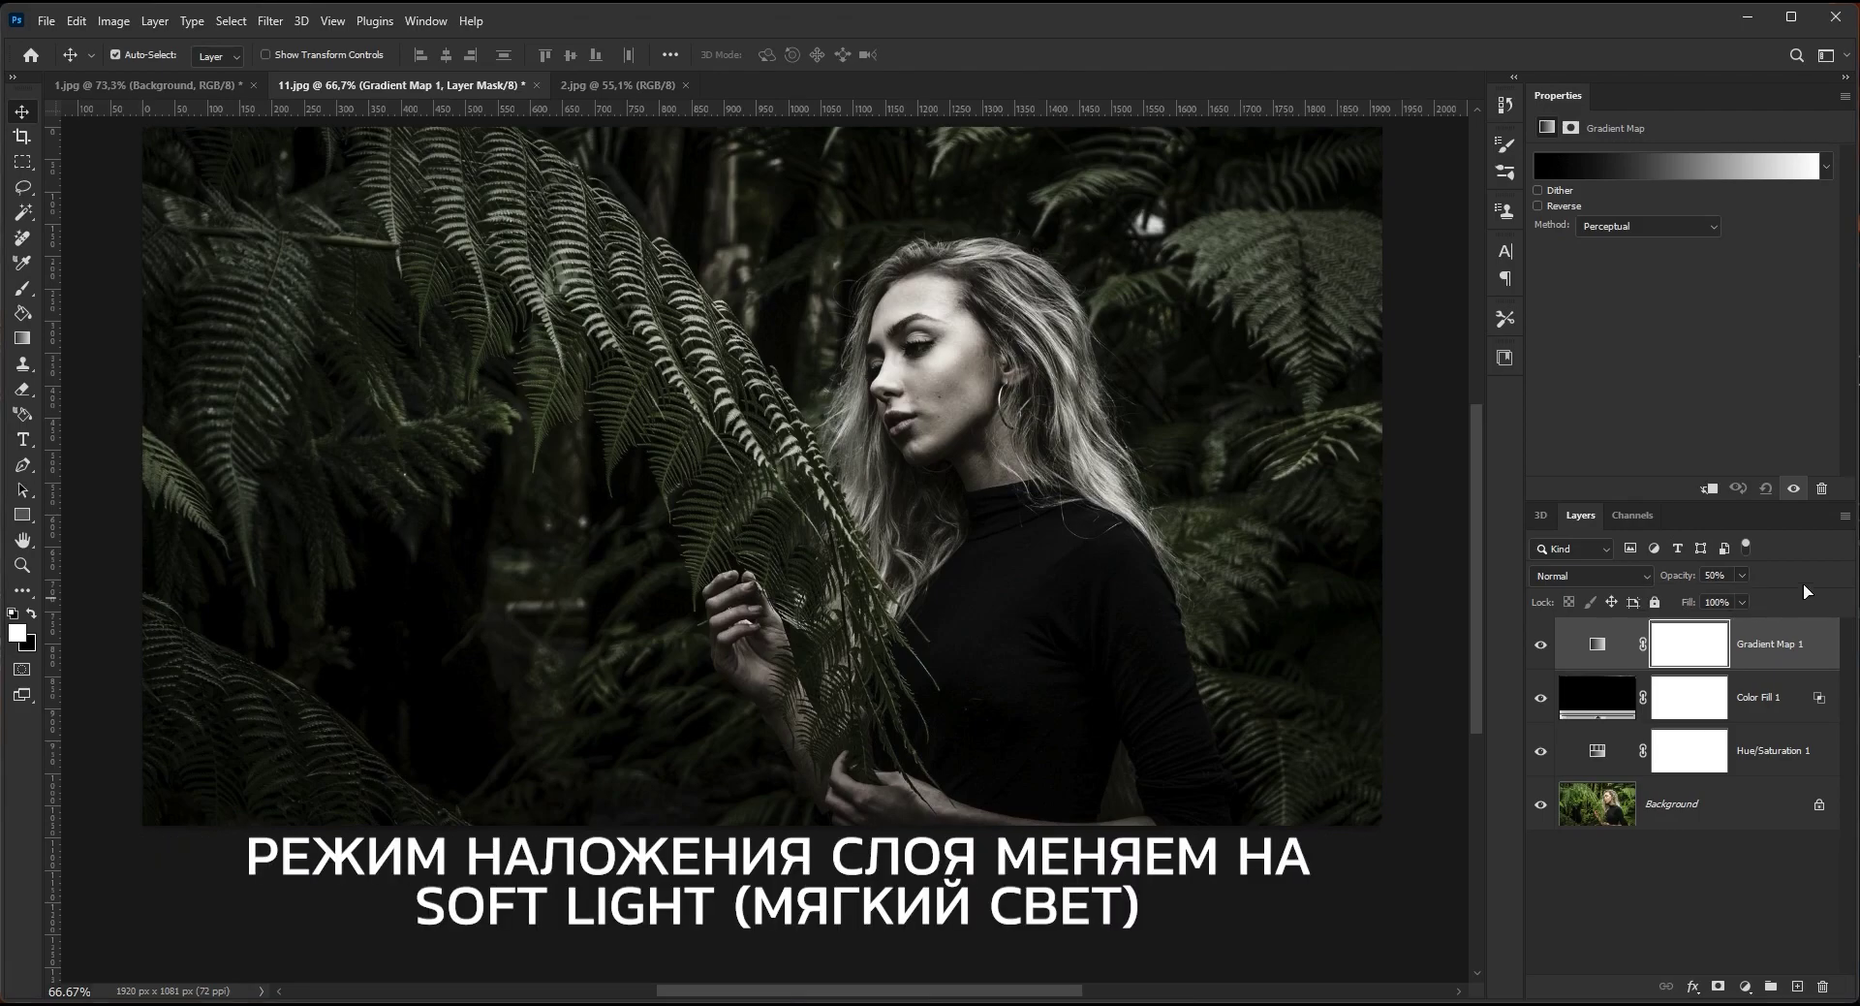
Step: Set Gradient Map 1's blend mode to Soft Light, keeping the layer selected
left_click(1647, 582)
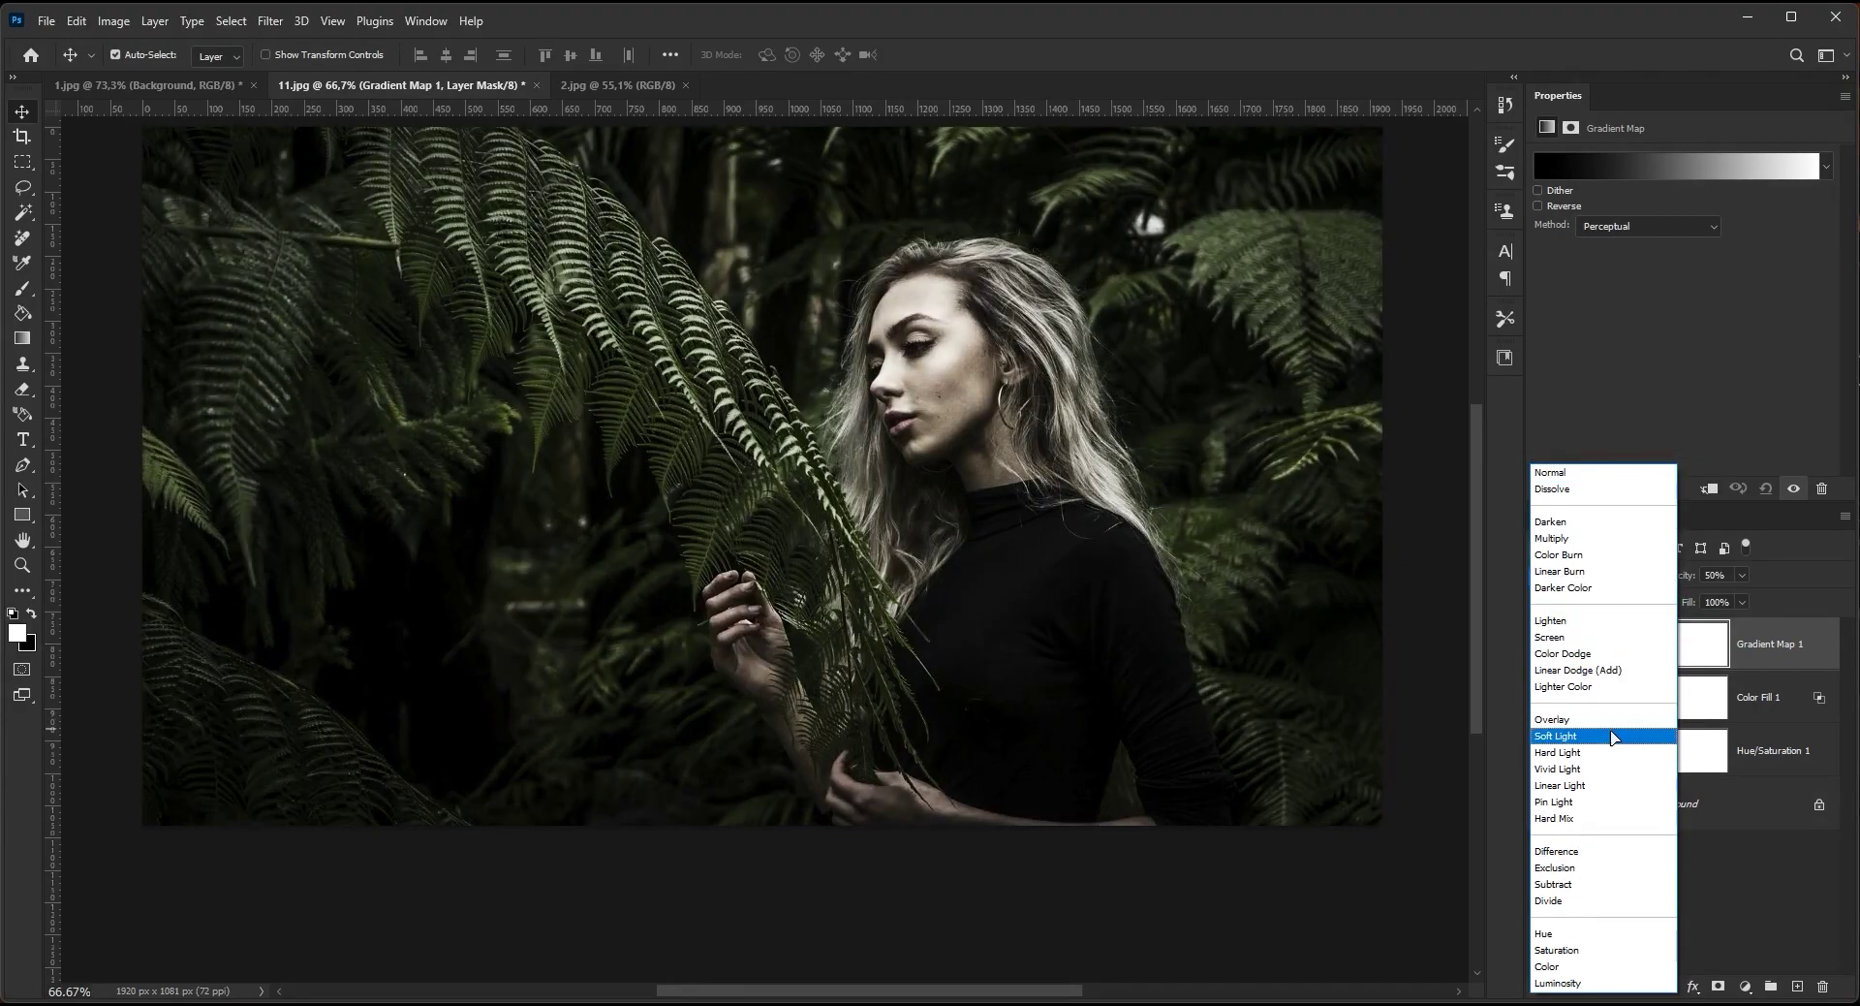
left_click(1613, 738)
left_click(1672, 879)
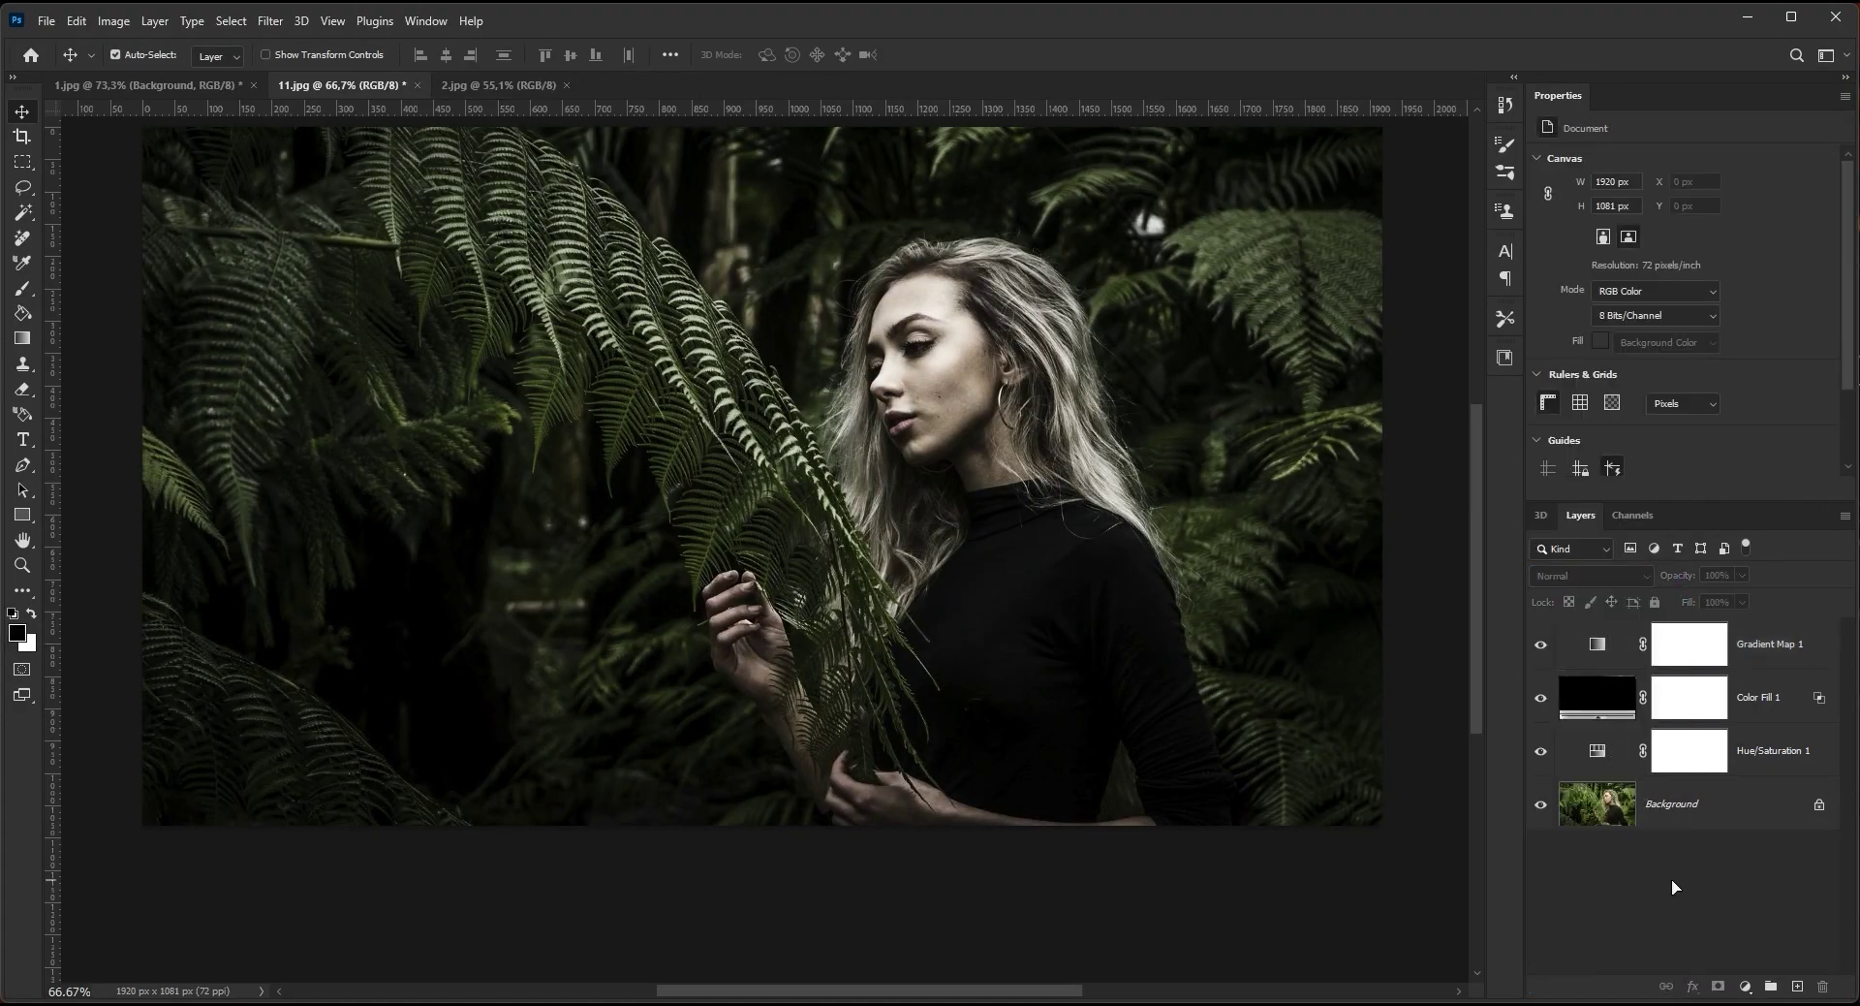
left_click(1778, 645)
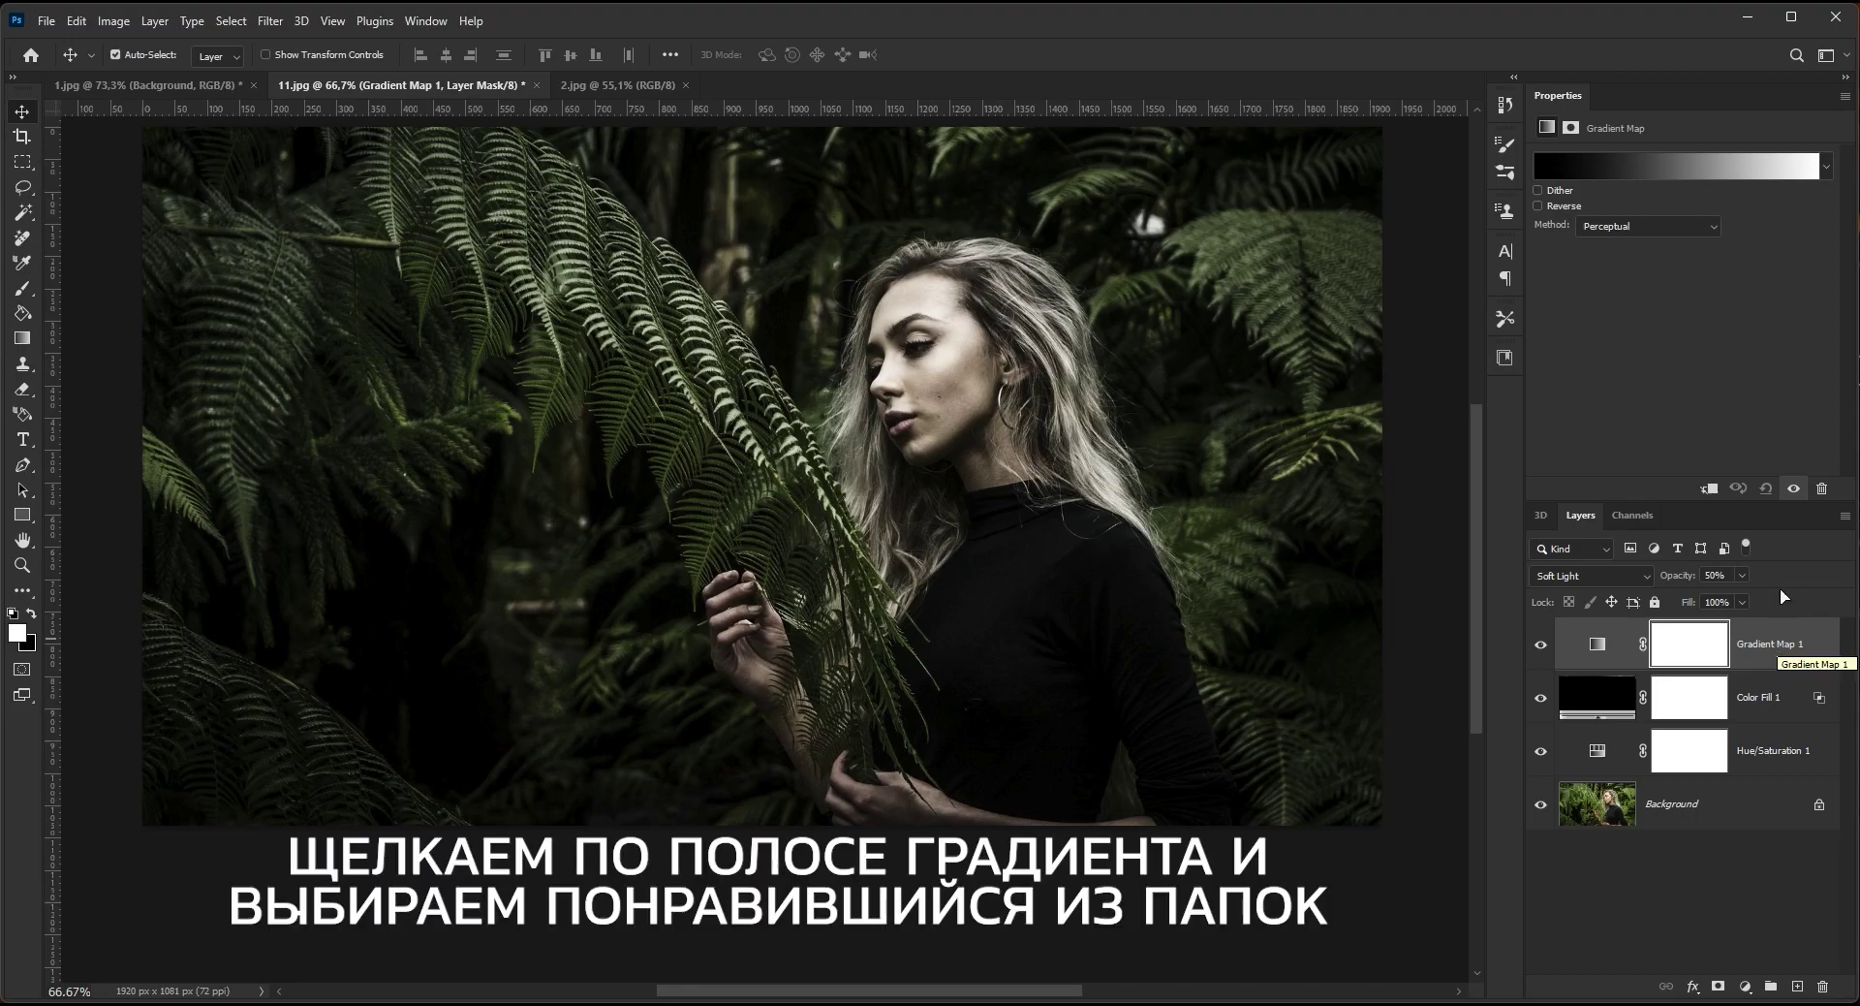
Step: Browse the Cloud gradient presets, trying pale ones up to Cloud_05
left_click(1691, 177)
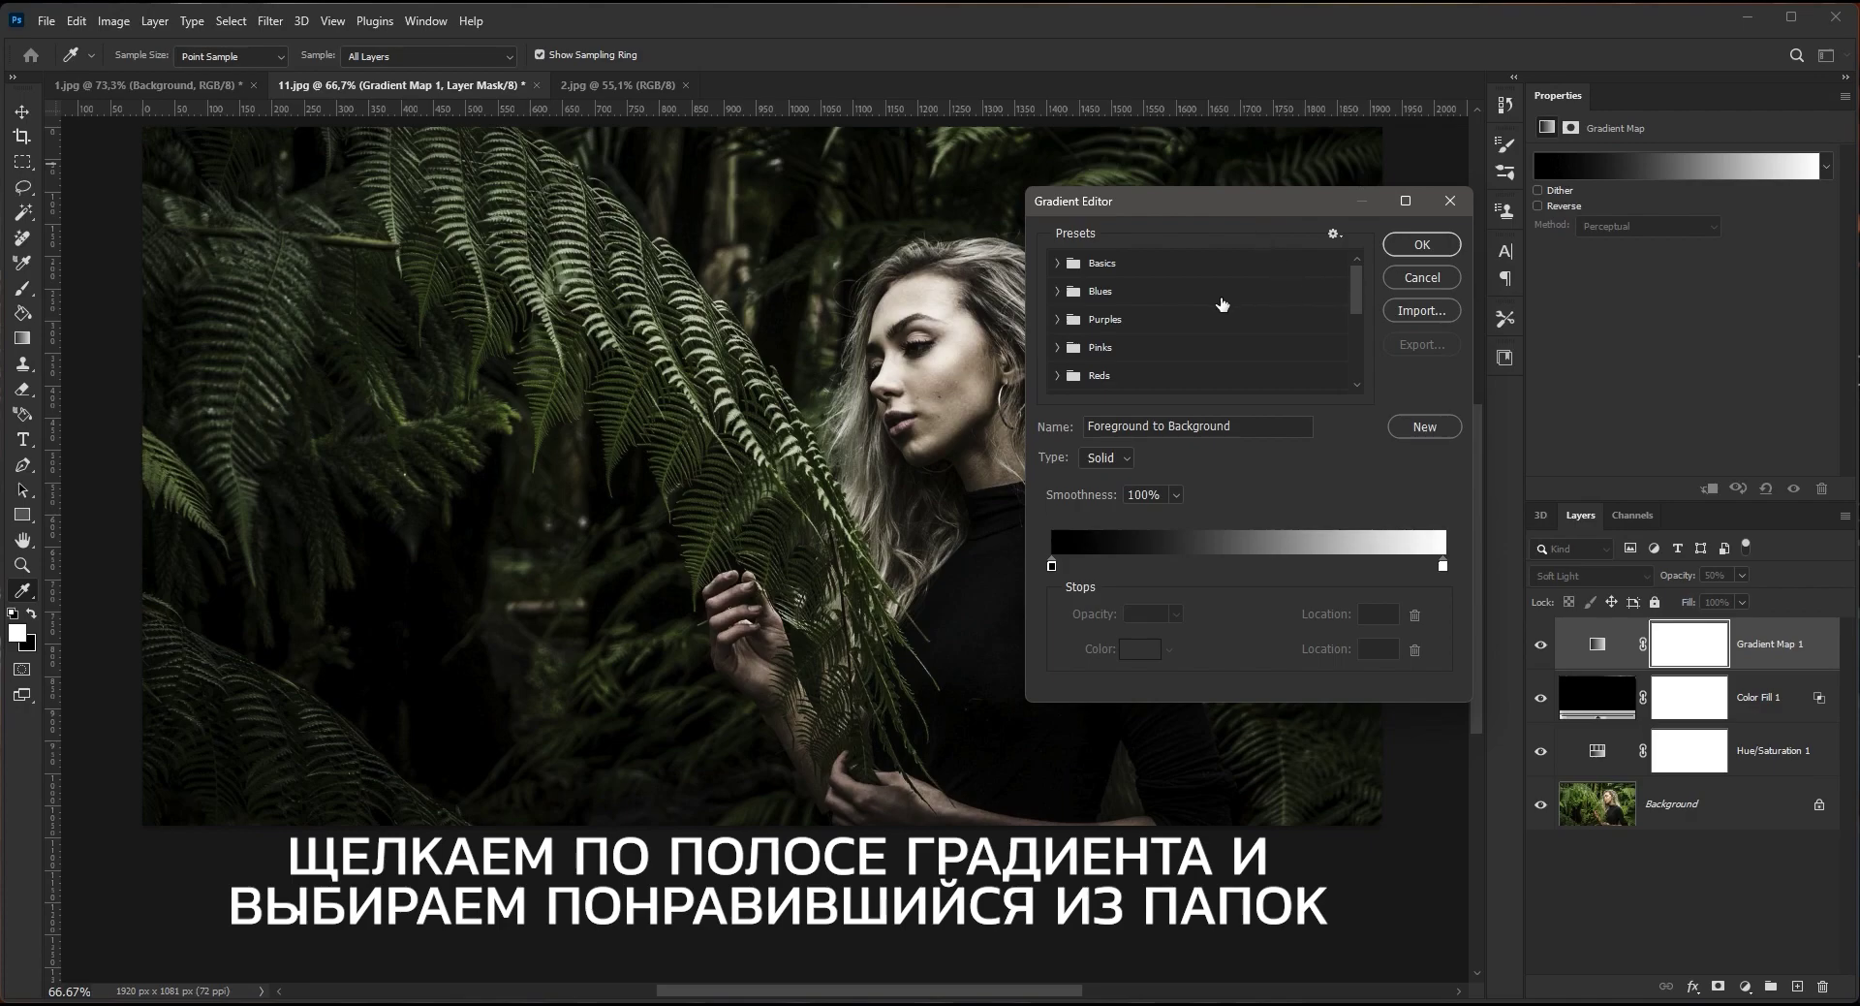
scroll(1178, 351, "down", 2)
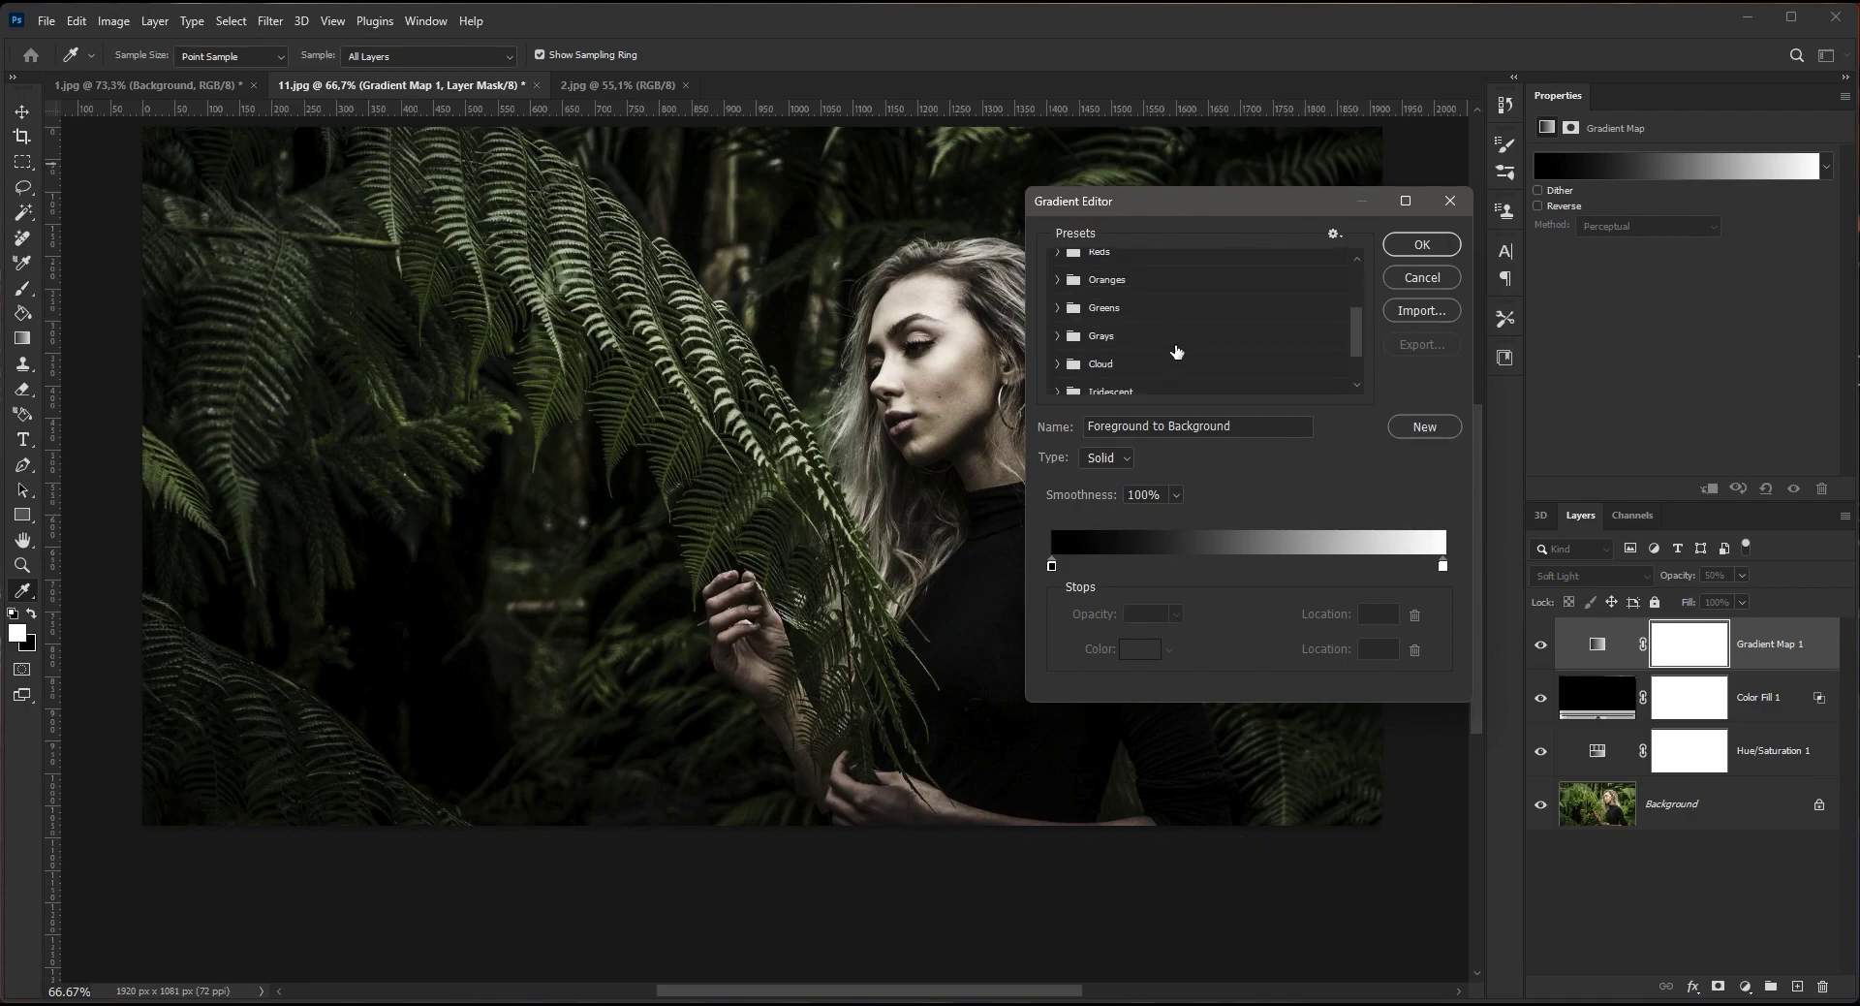
left_click(1066, 363)
left_click(1083, 375)
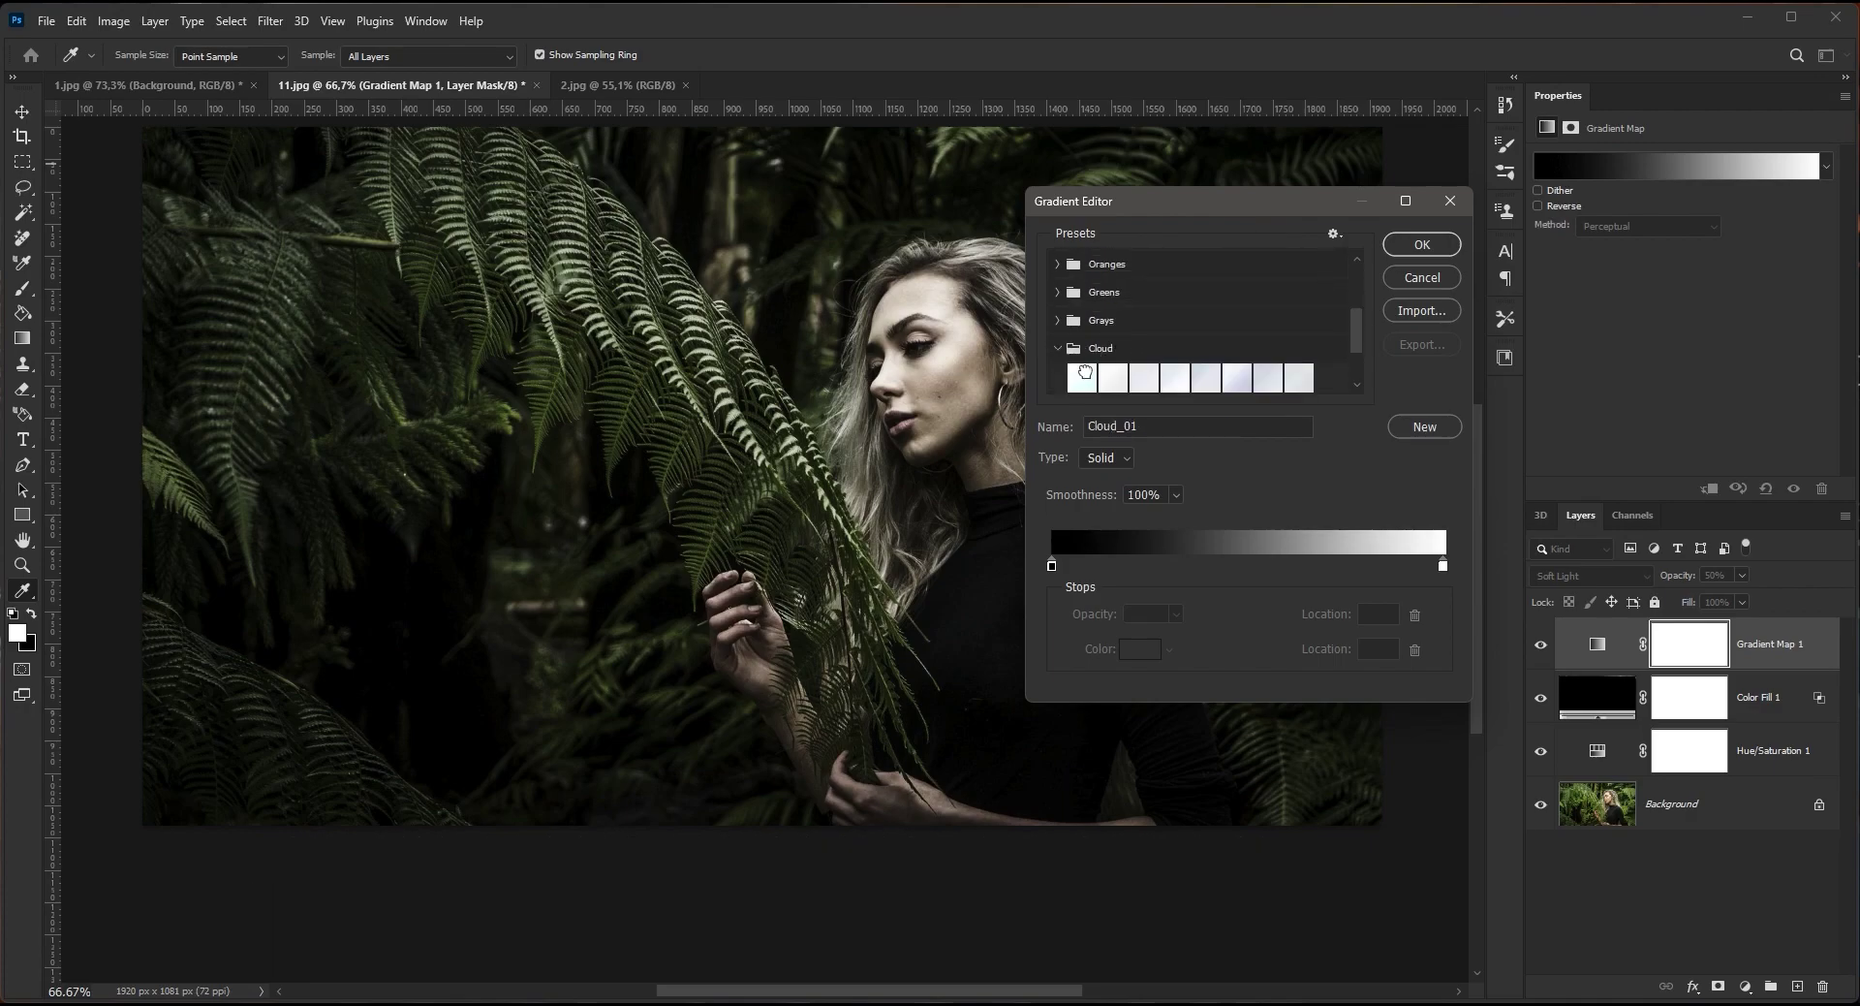
left_click(1115, 378)
left_click(1144, 377)
left_click(1206, 378)
scroll(1143, 378, "down", 1)
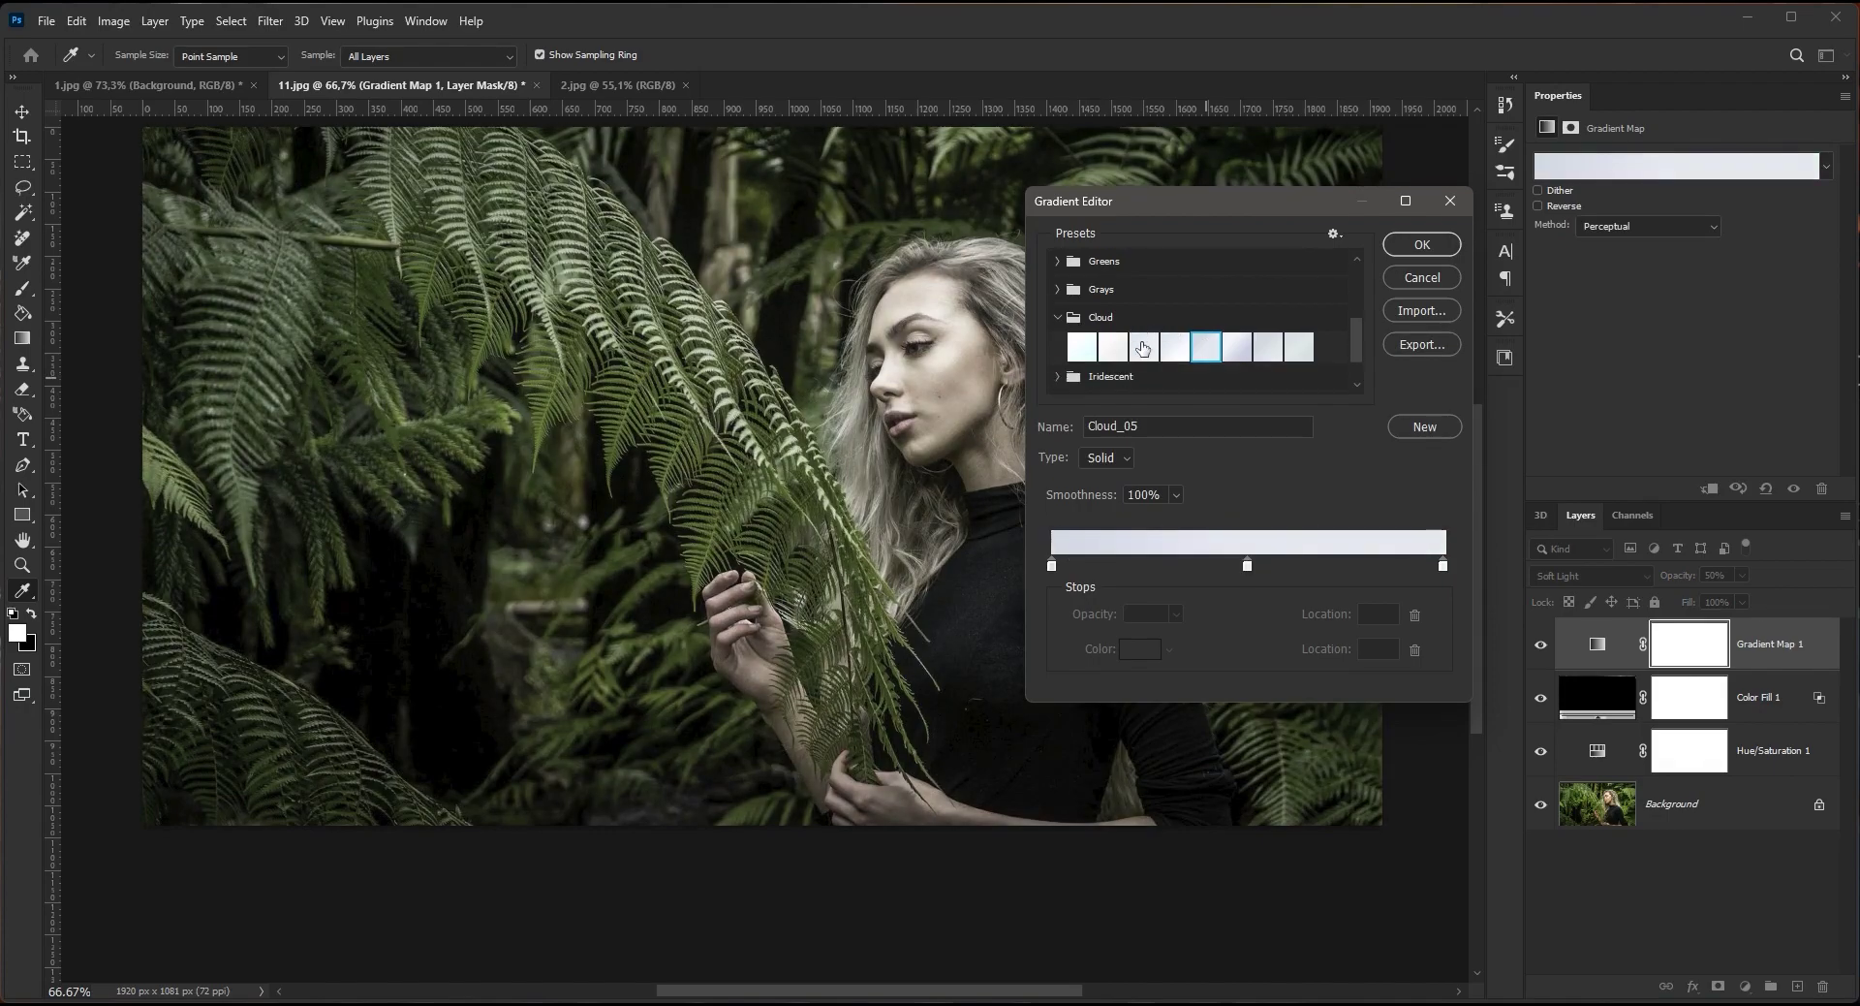
scroll(1143, 349, "down", 1)
Step: Try the Pastels presets, including lavender Pastels_05 and pink-purple Pastels_08
left_click(1058, 380)
scroll(1140, 349, "down", 2)
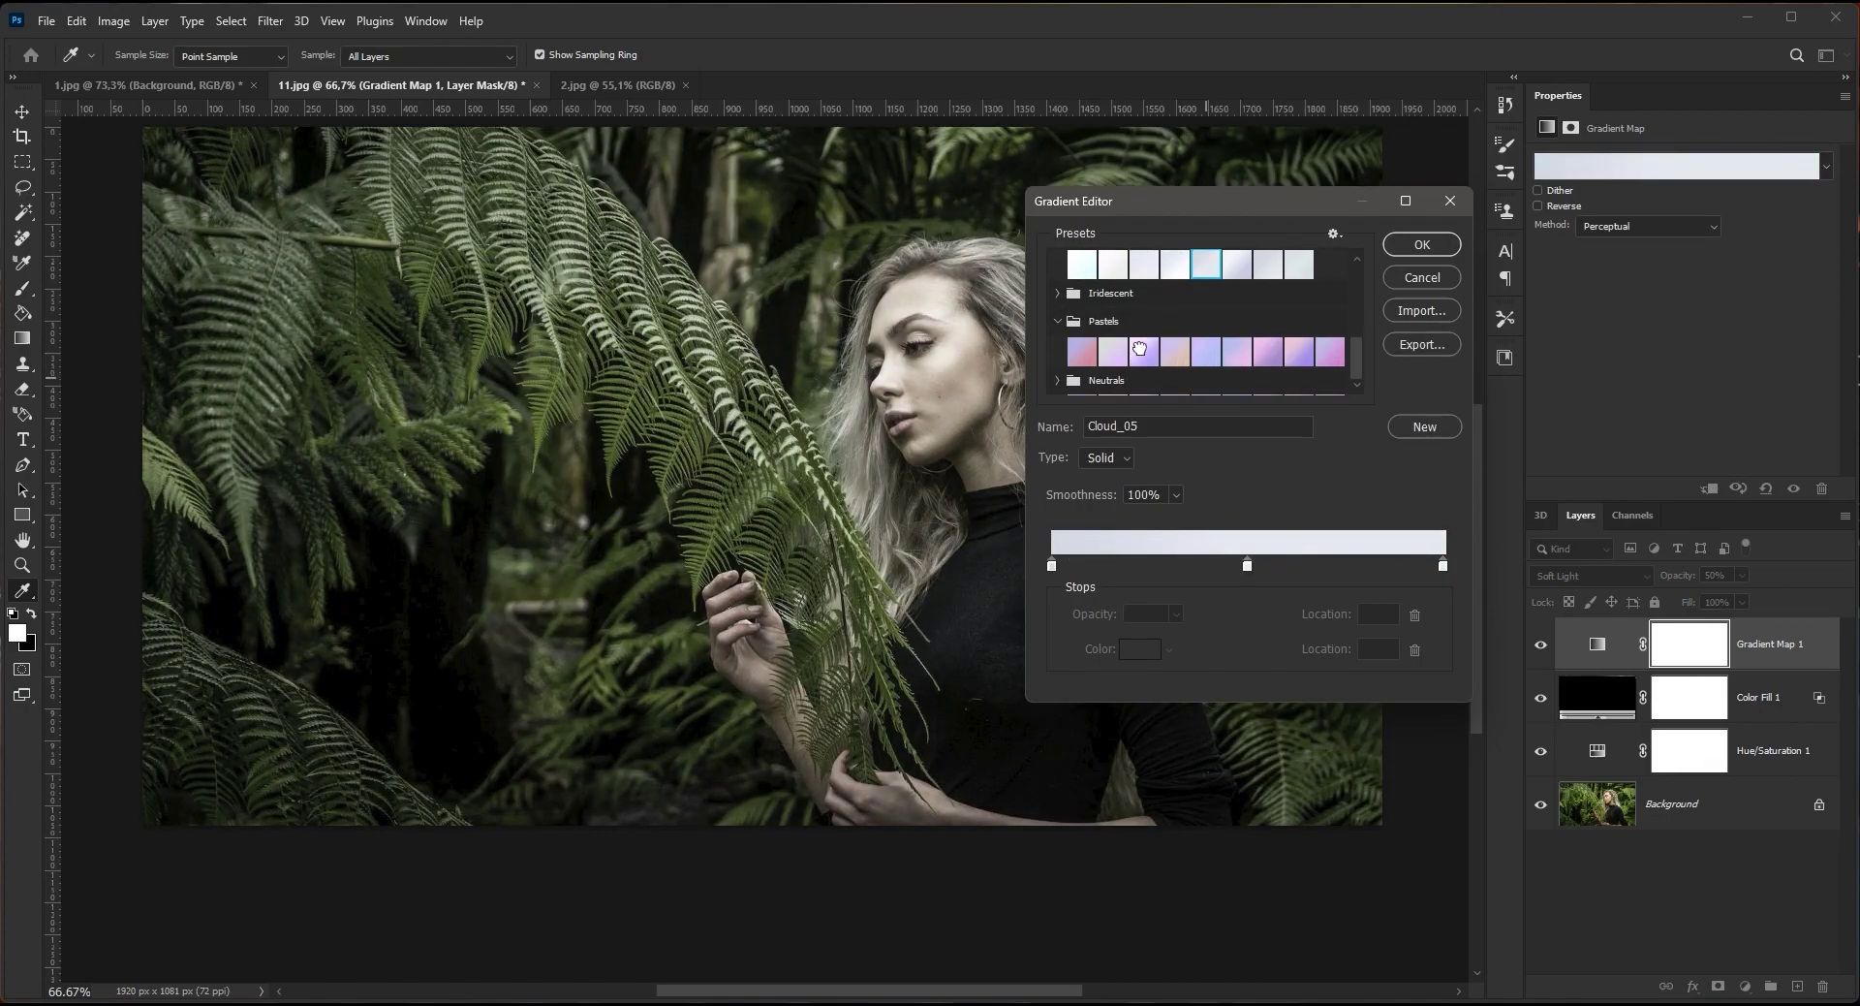
left_click(1140, 350)
left_click(1174, 353)
left_click(1206, 353)
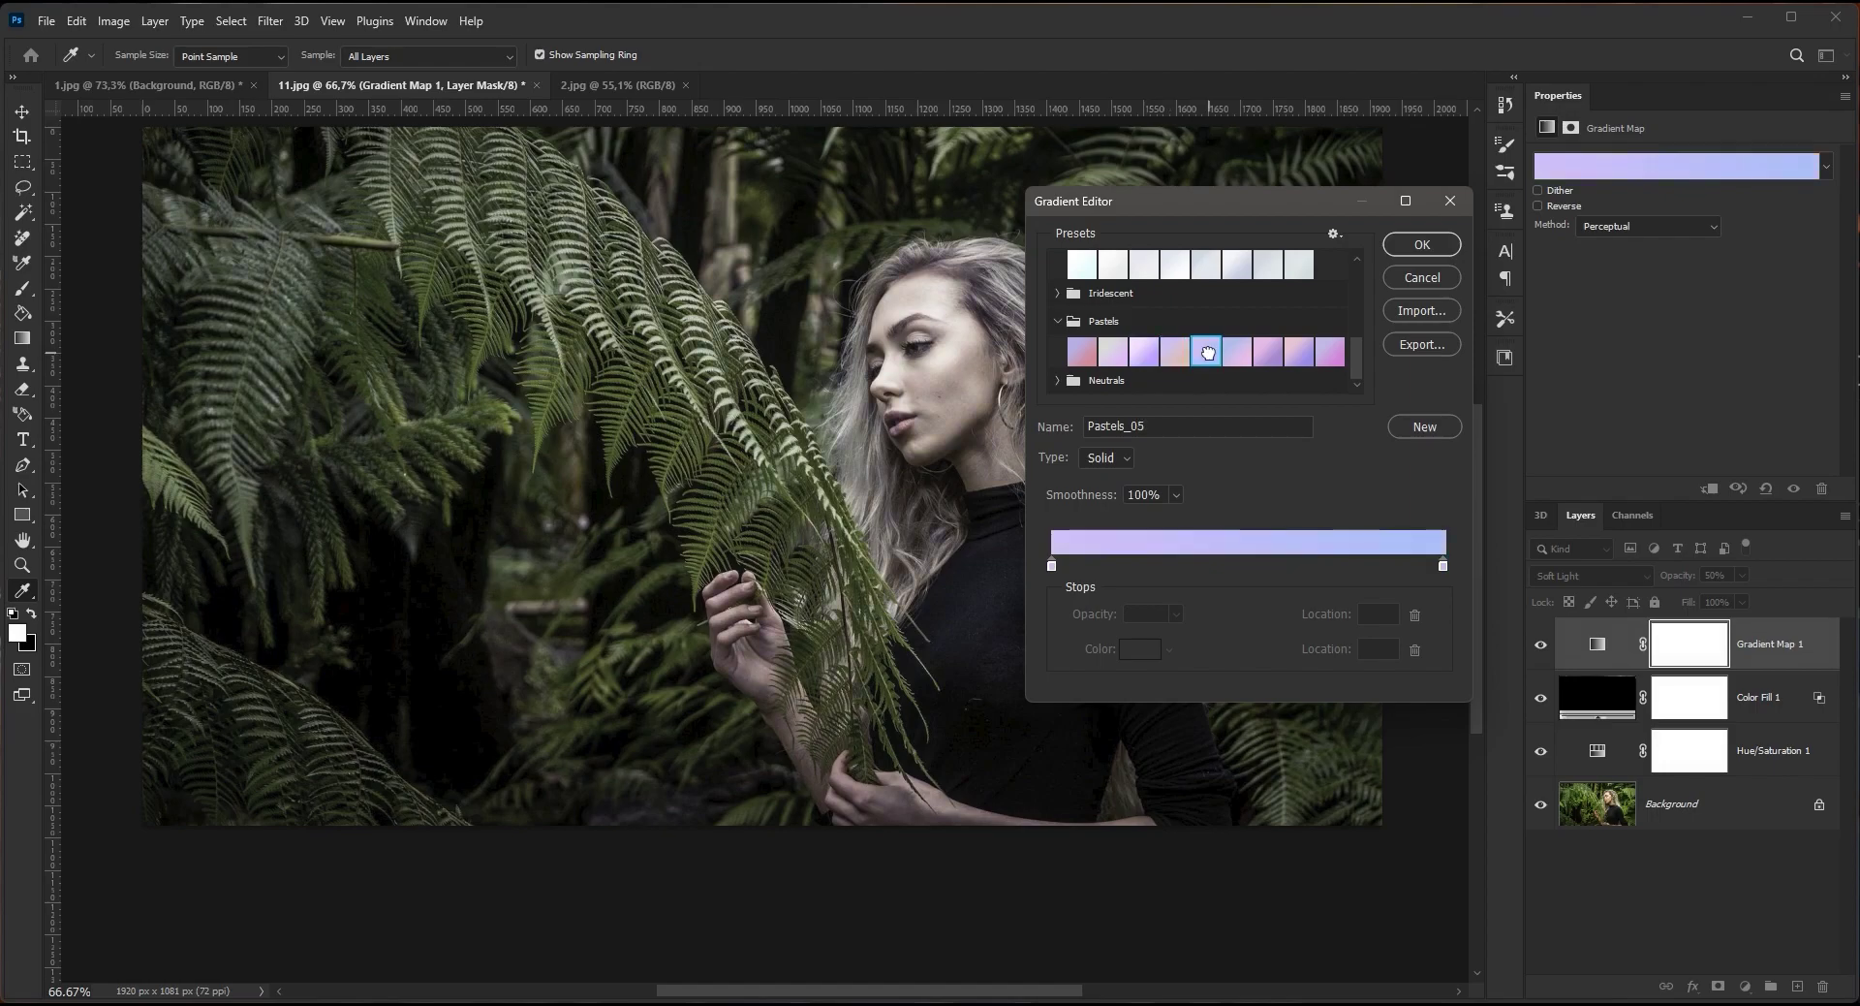
left_click(1289, 358)
Step: Compare Iridescent presets and confirm Iridescent_21 for the gradient map
left_click(1058, 294)
scroll(1132, 321, "down", 2)
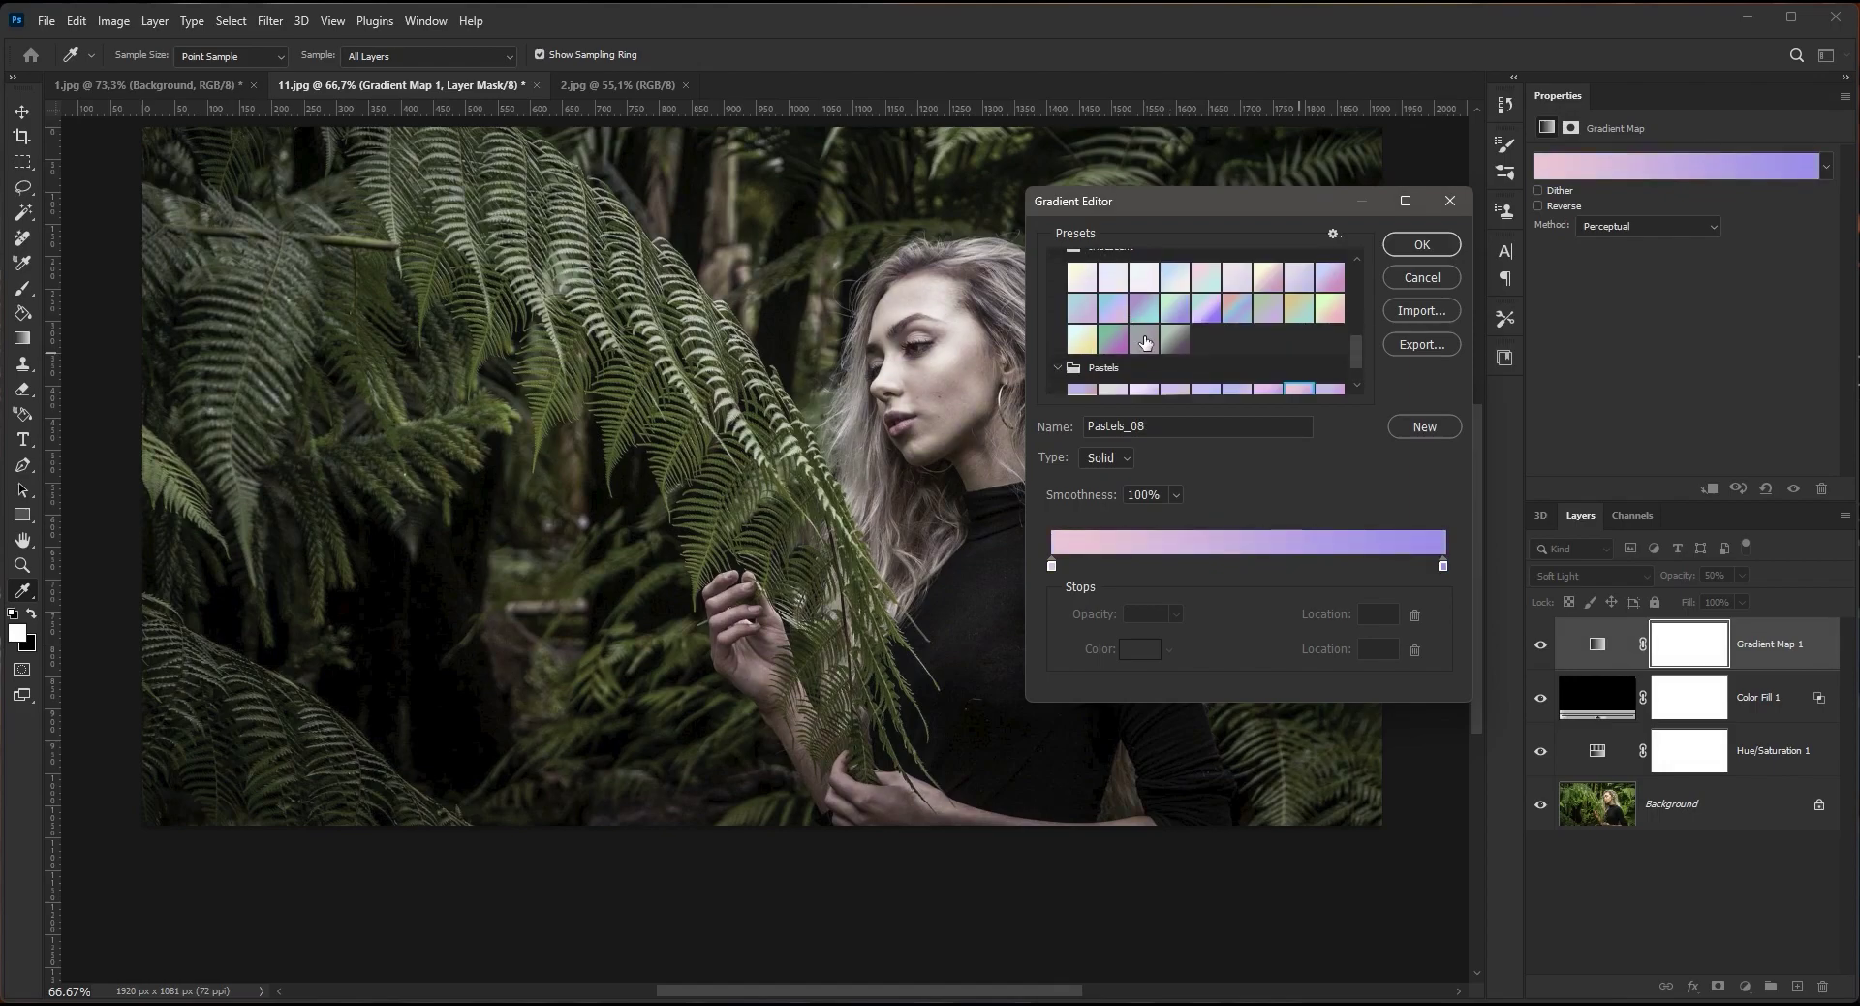
left_click(1145, 341)
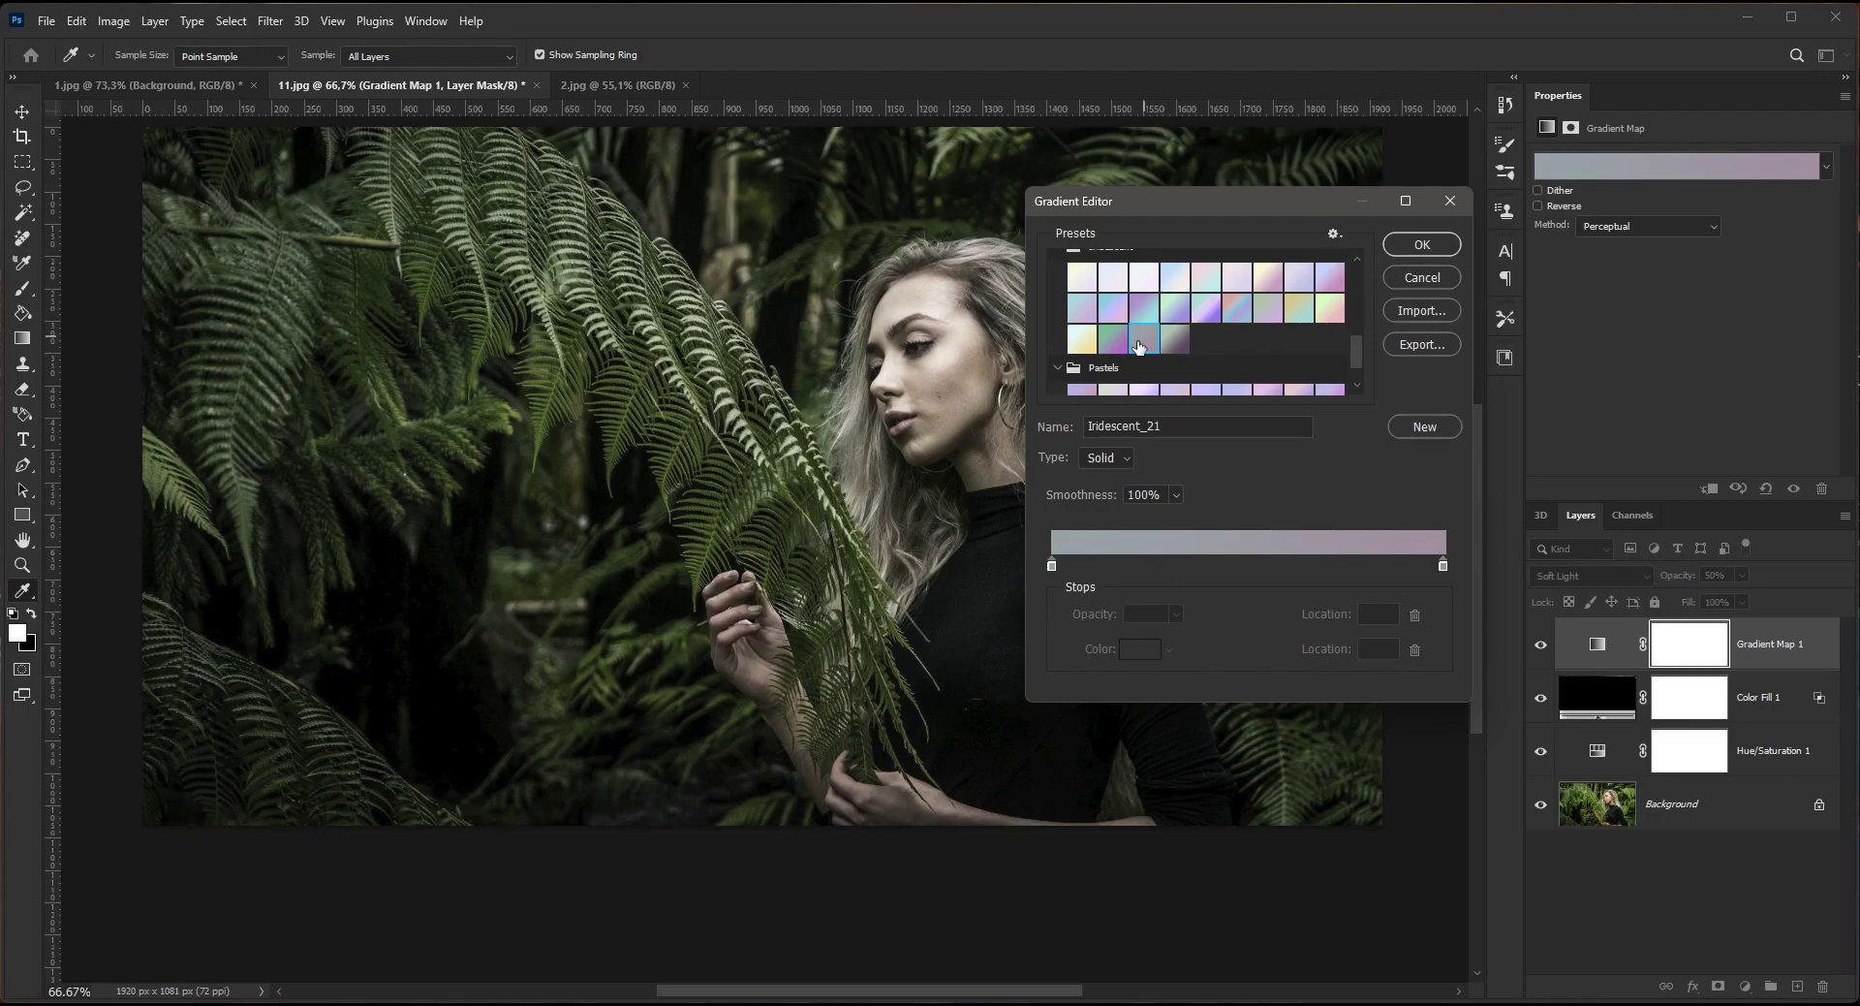
left_click(1173, 341)
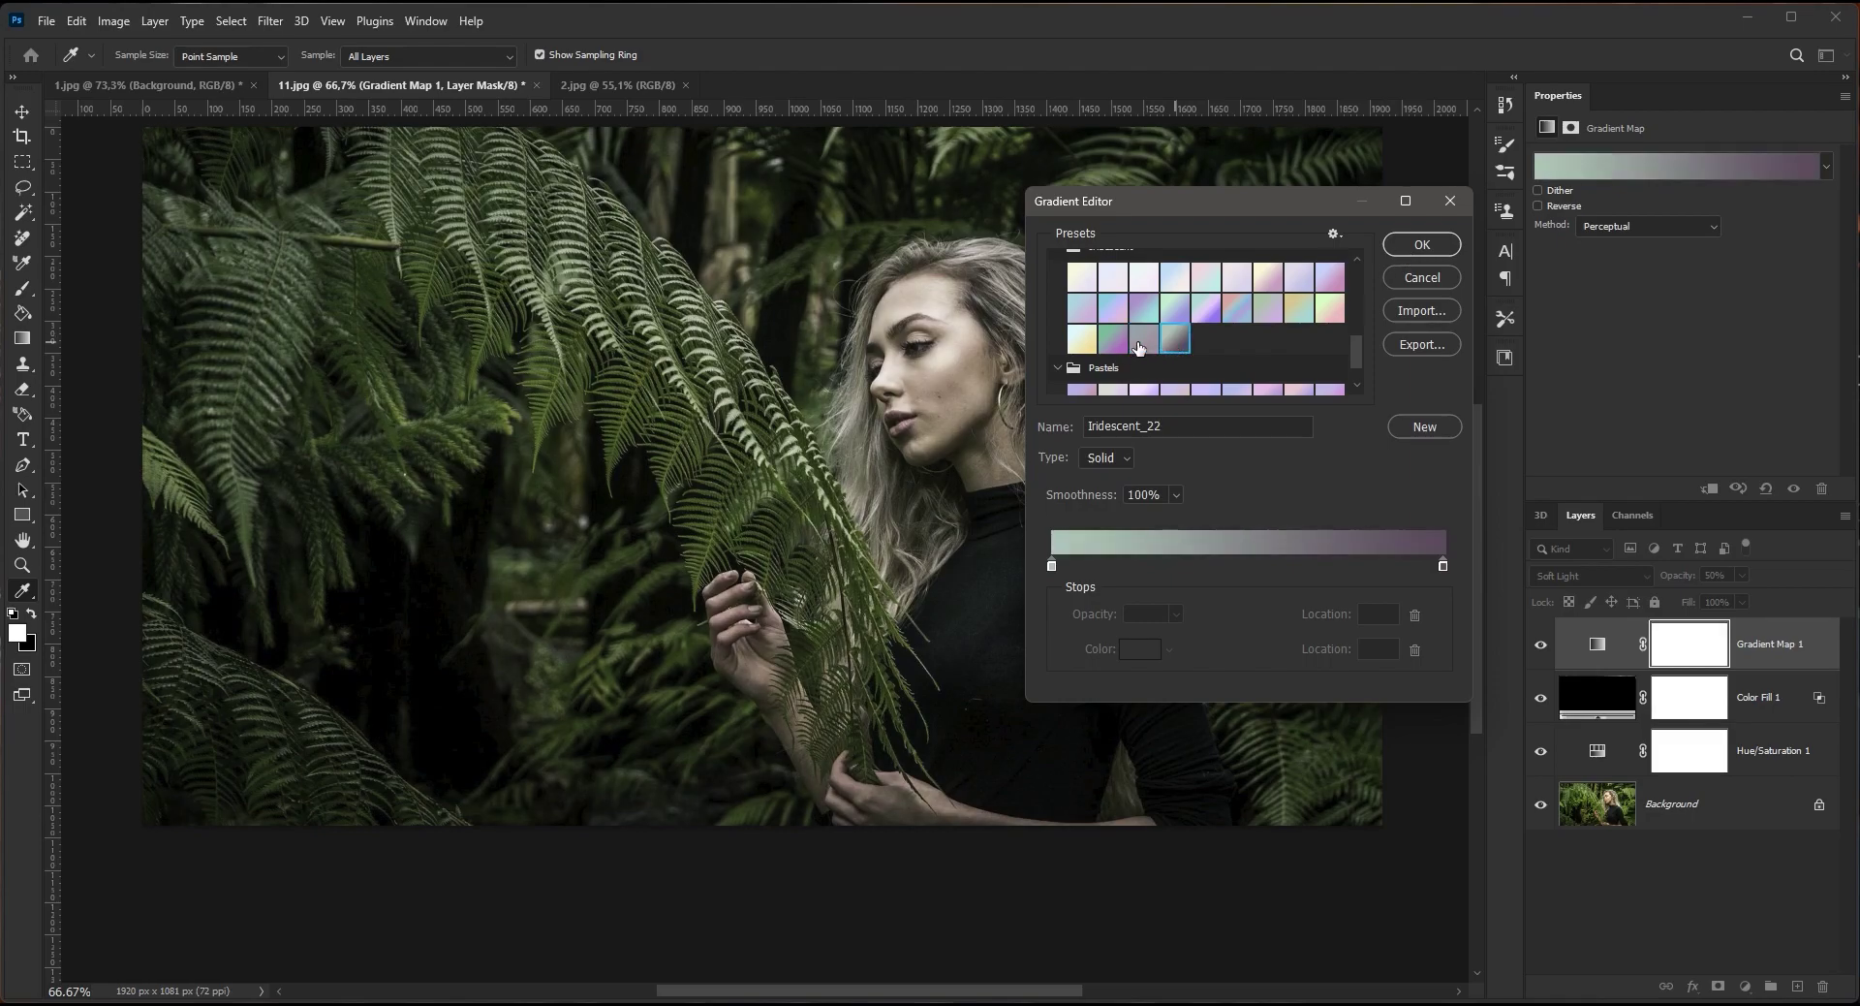
left_click(1139, 341)
left_click(1174, 341)
left_click(1143, 341)
left_click(1401, 248)
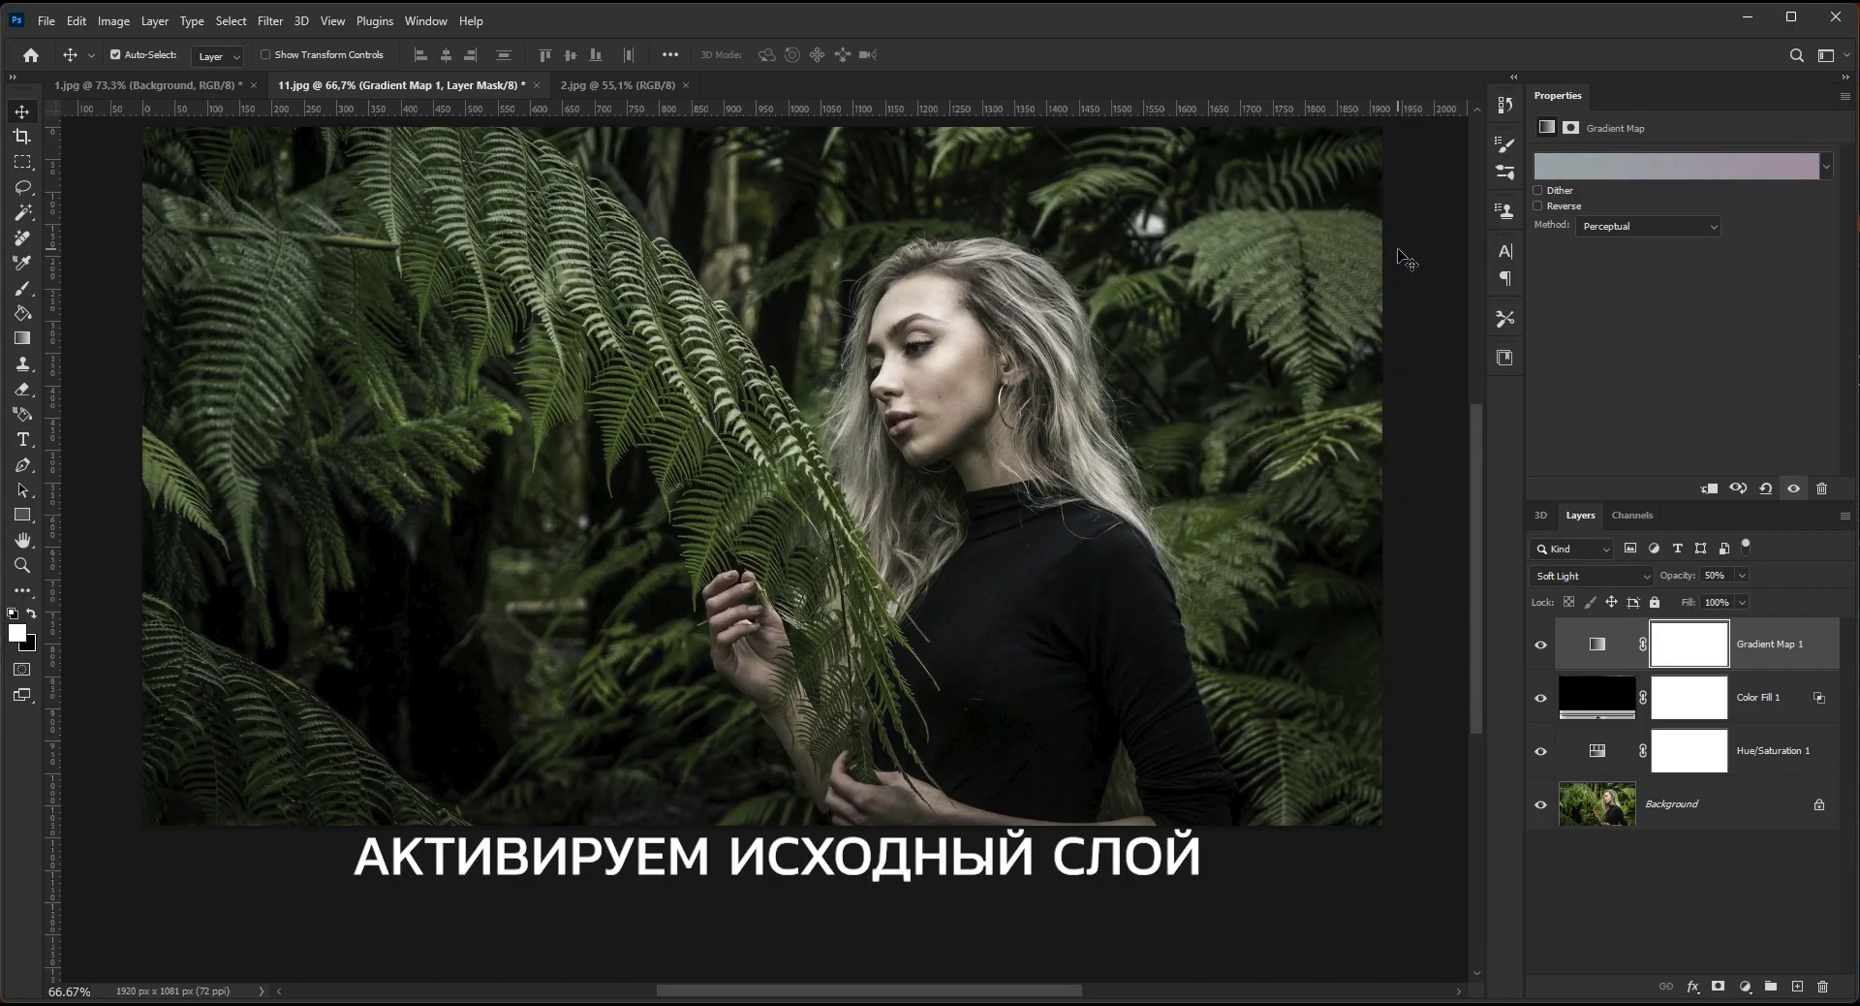
Step: Apply a Camera Raw Filter vignette of -40 to the Background layer
left_click(1723, 812)
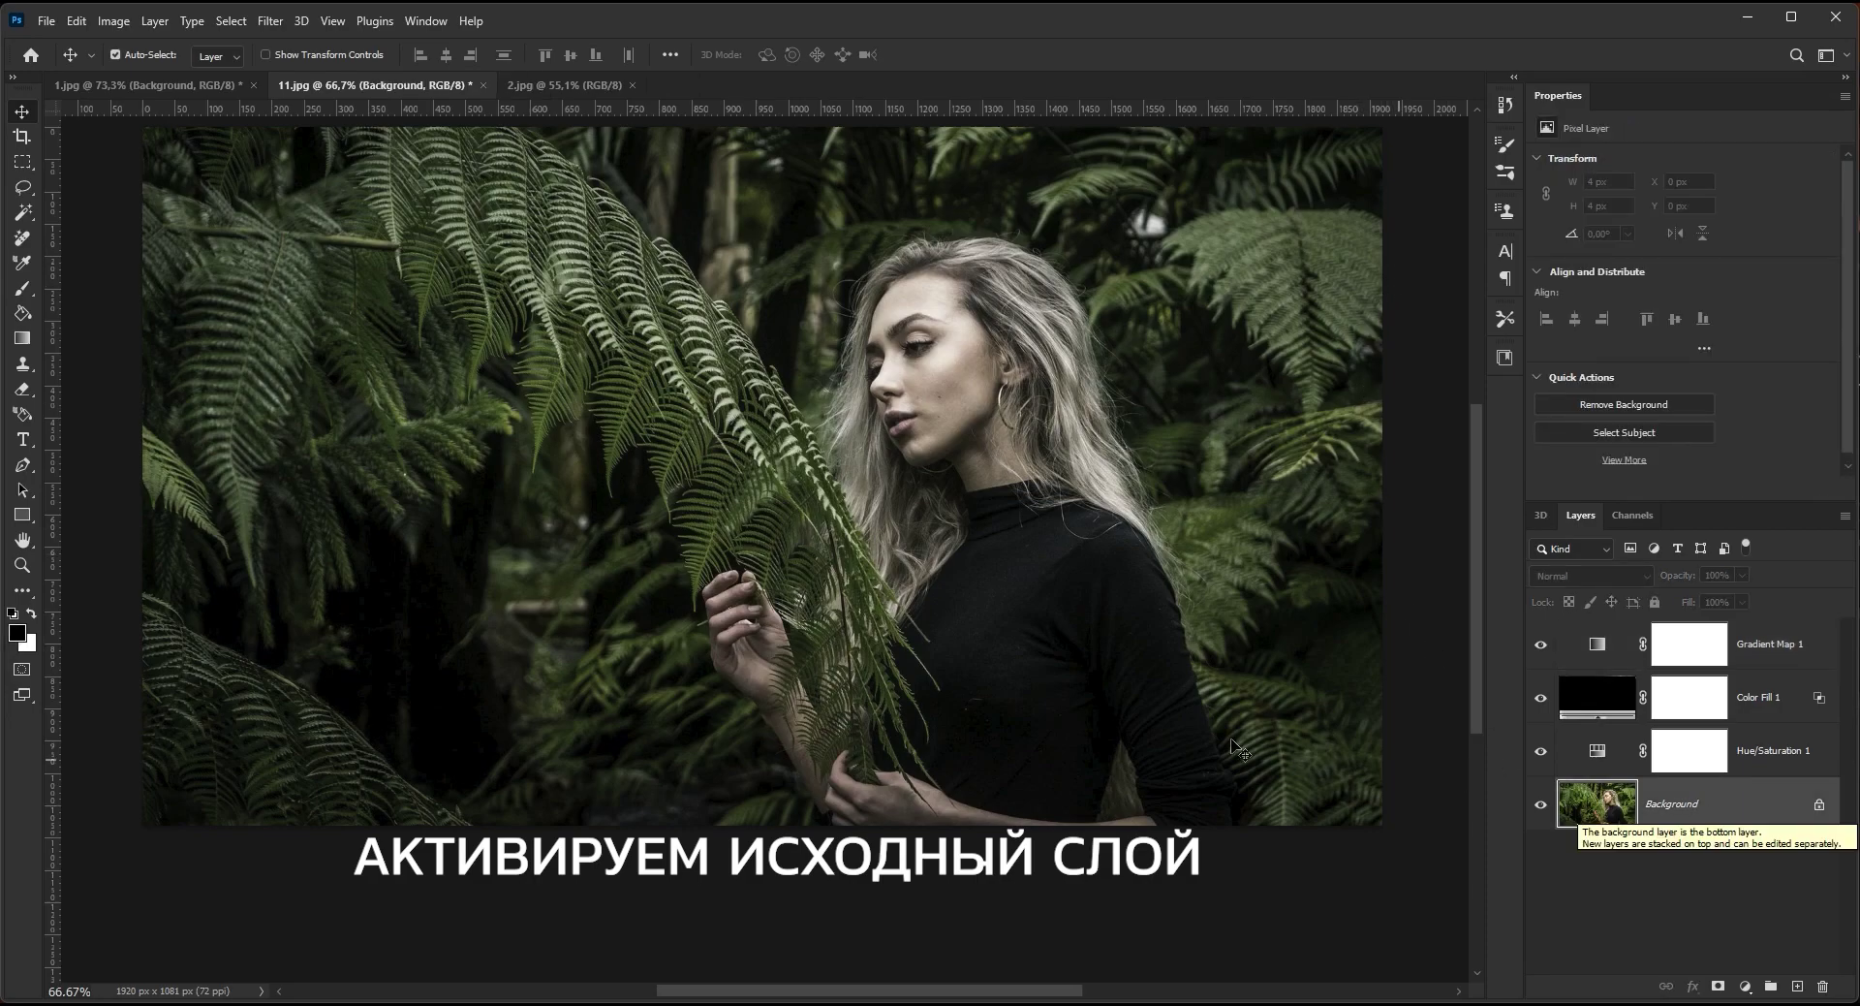
left_click(271, 21)
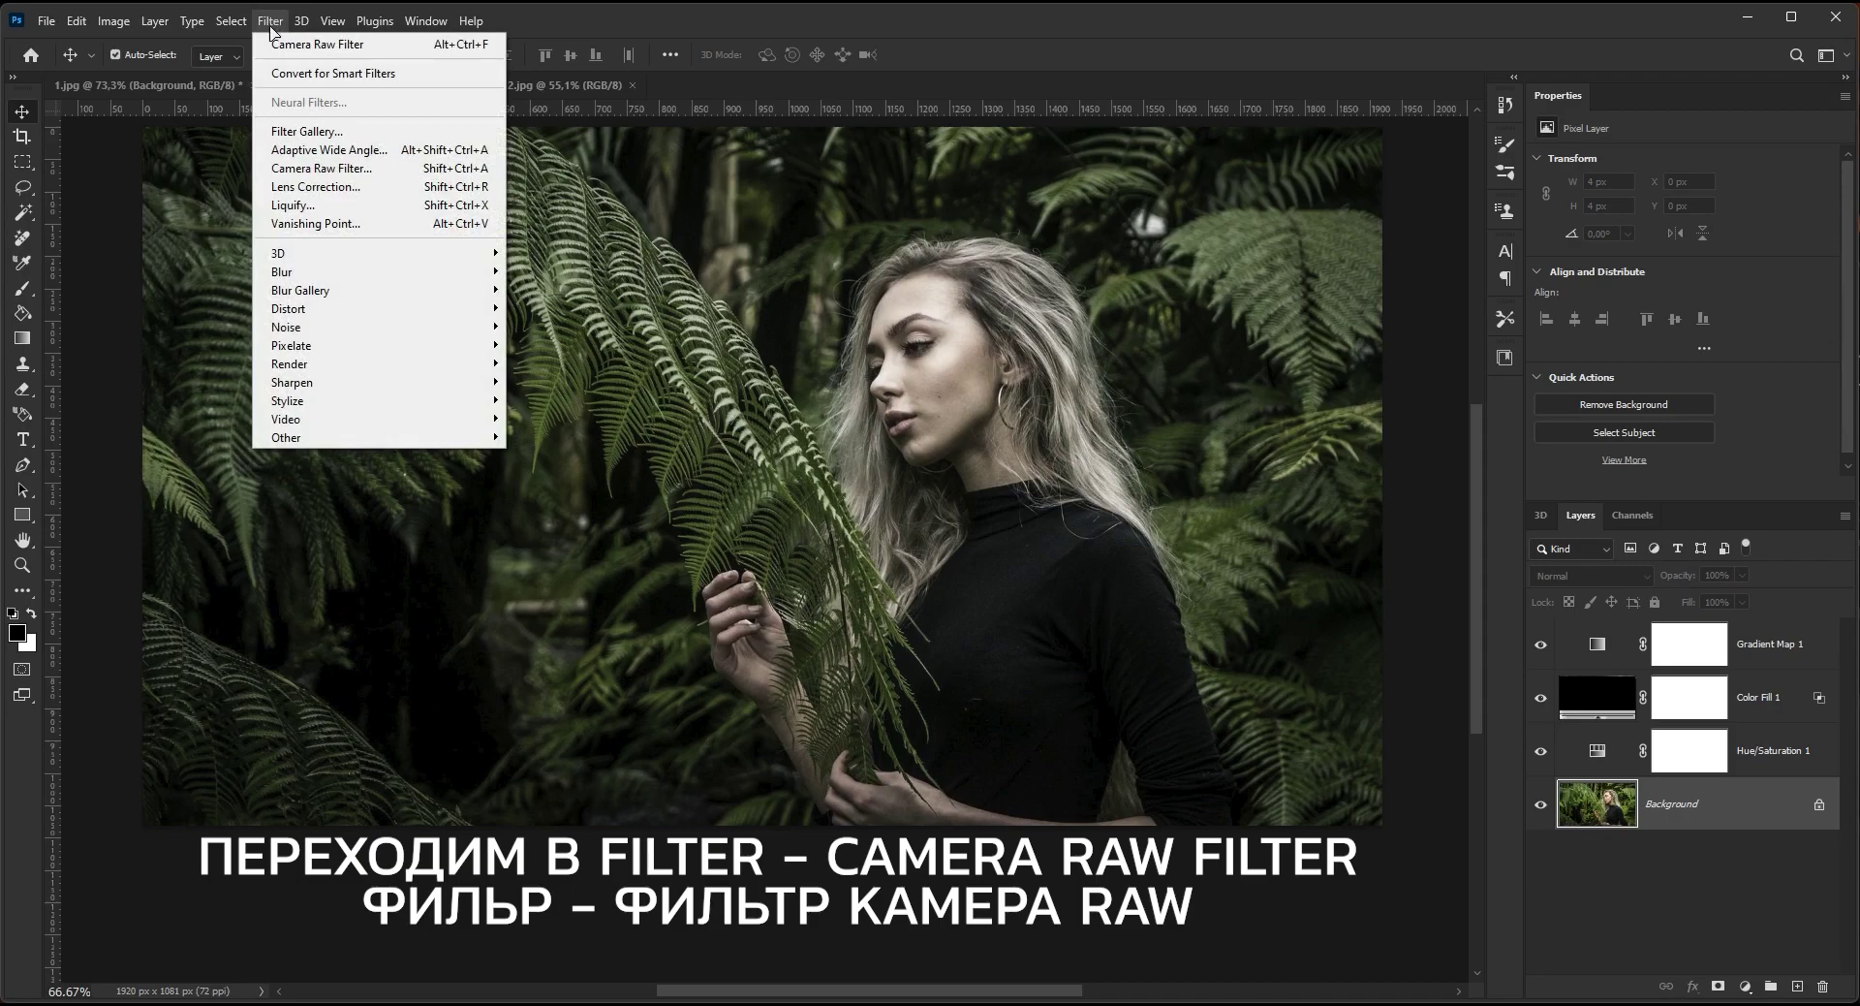
left_click(320, 167)
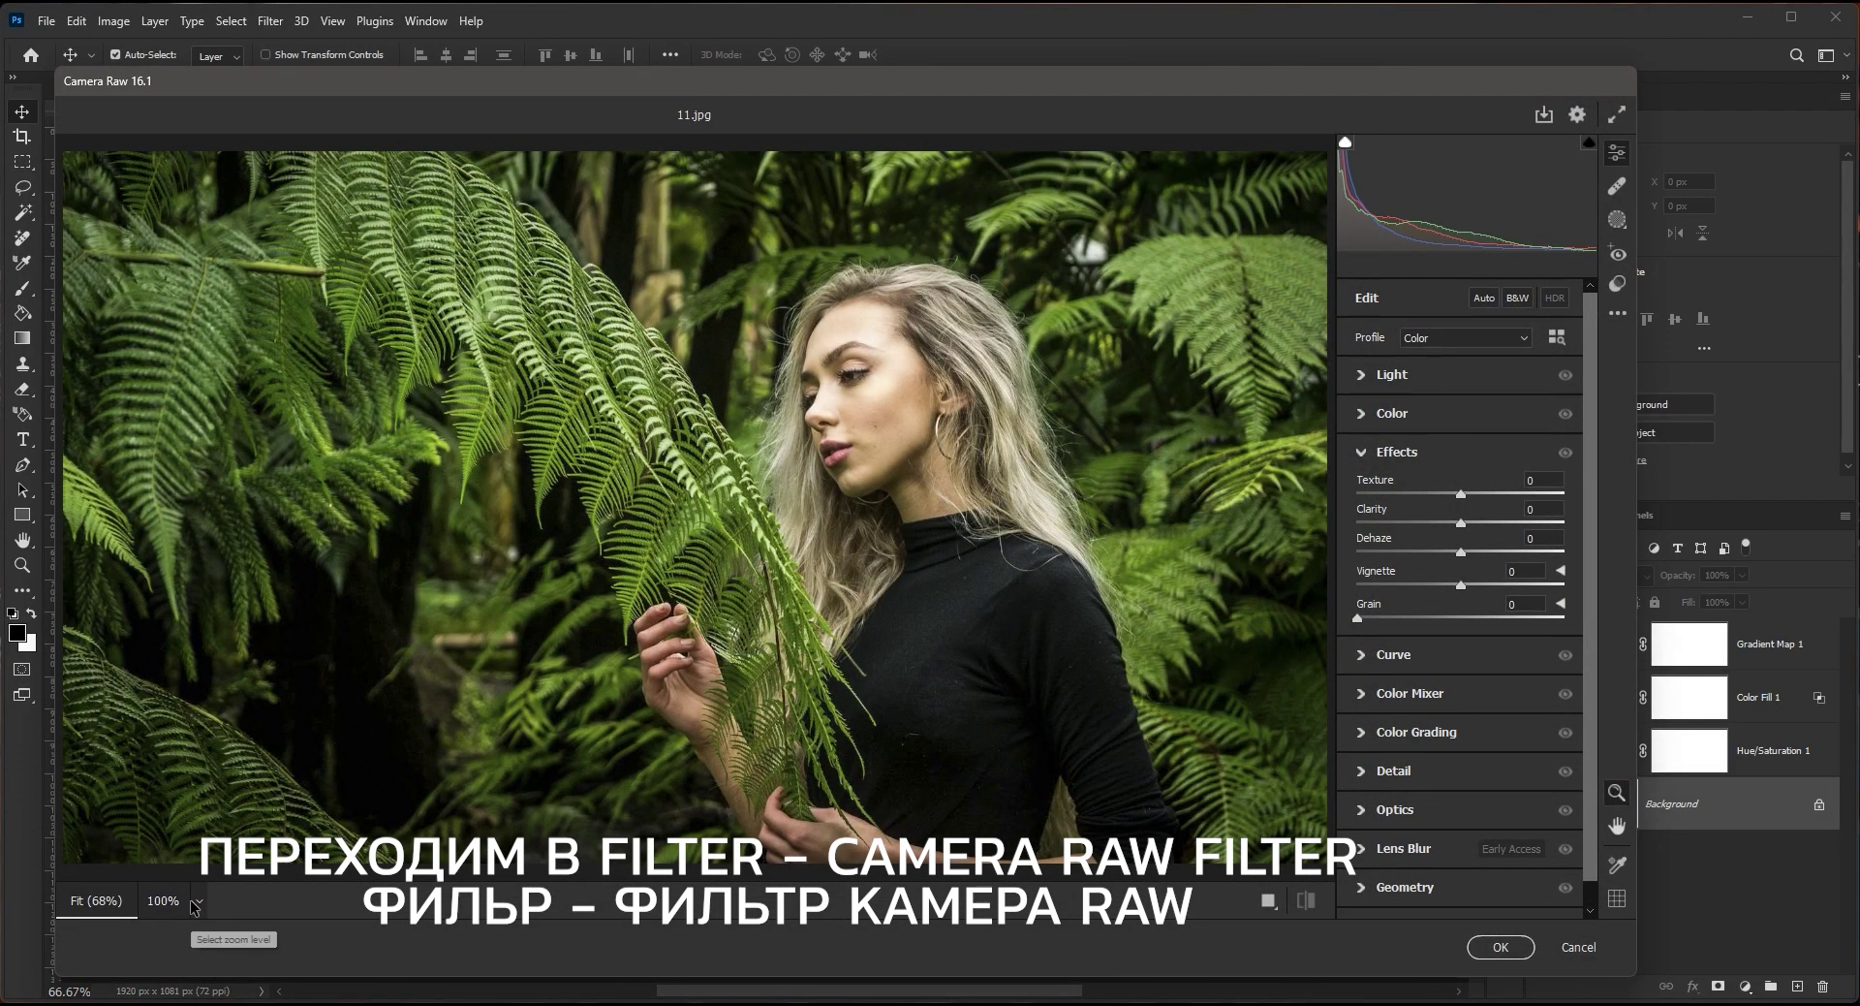
left_click(195, 906)
left_click(252, 661)
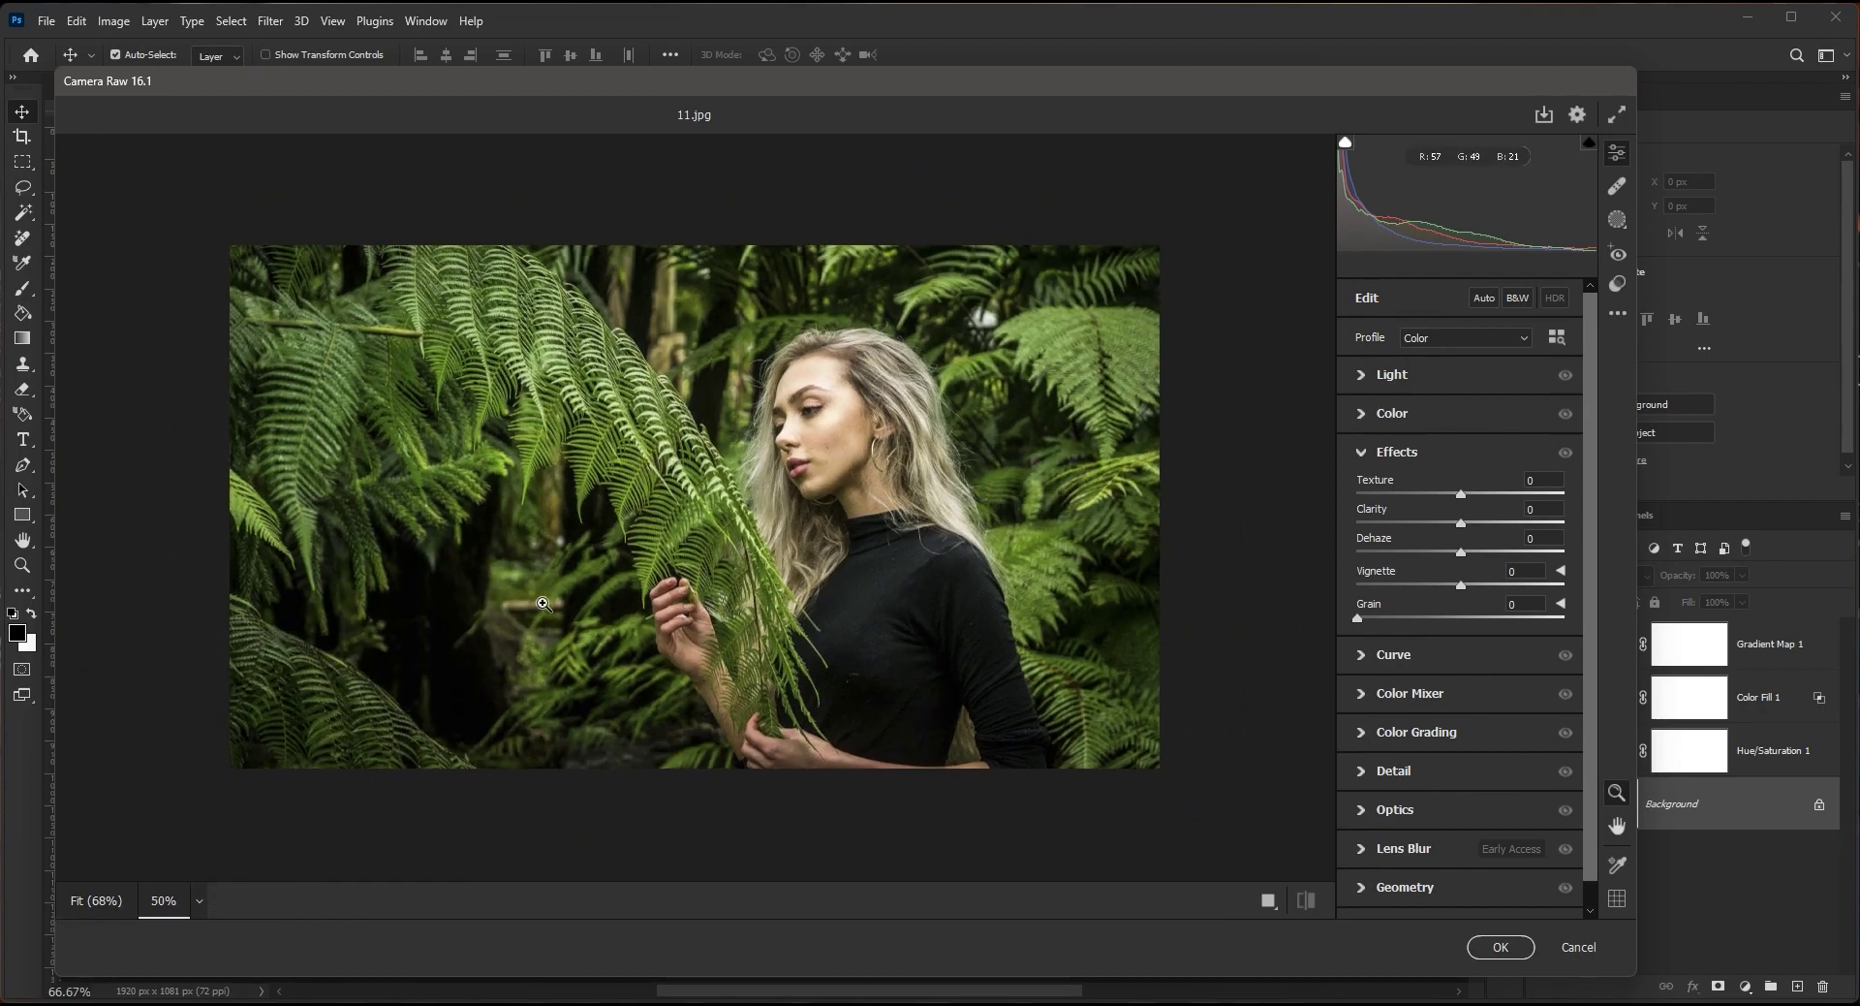
left_click_drag(542, 604, 562, 505)
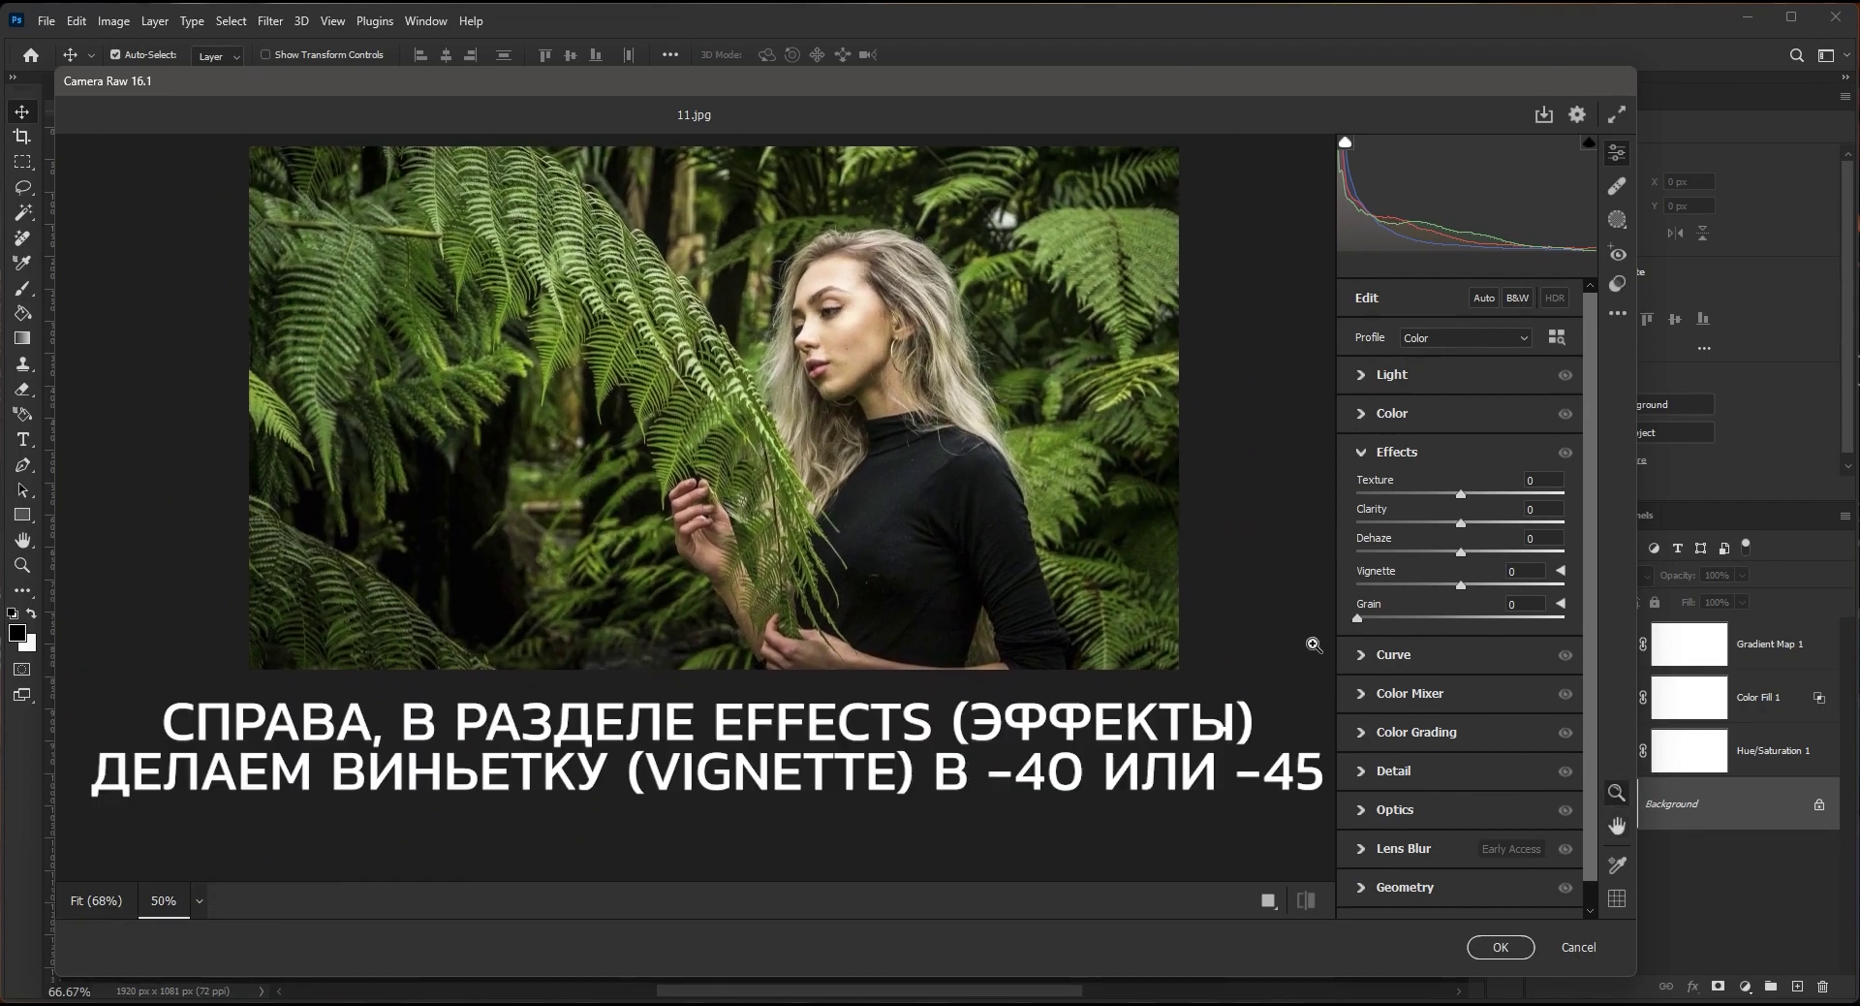
left_click(1367, 455)
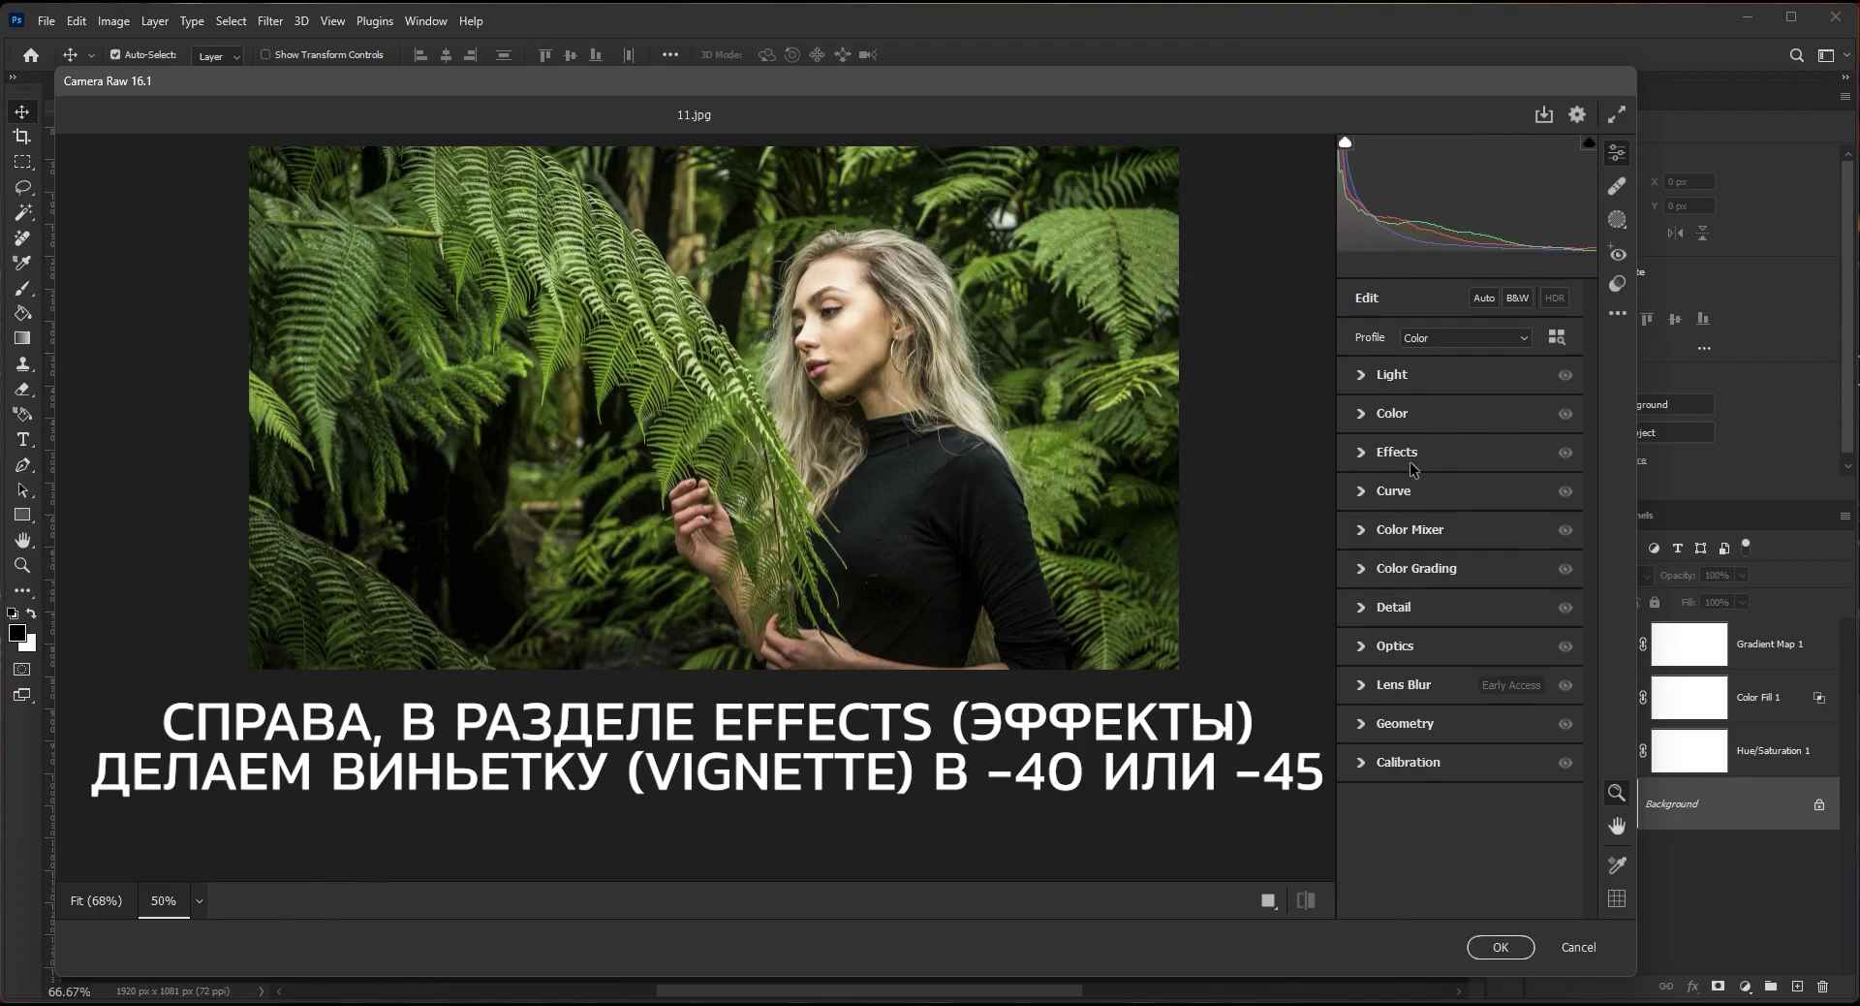
left_click(1365, 455)
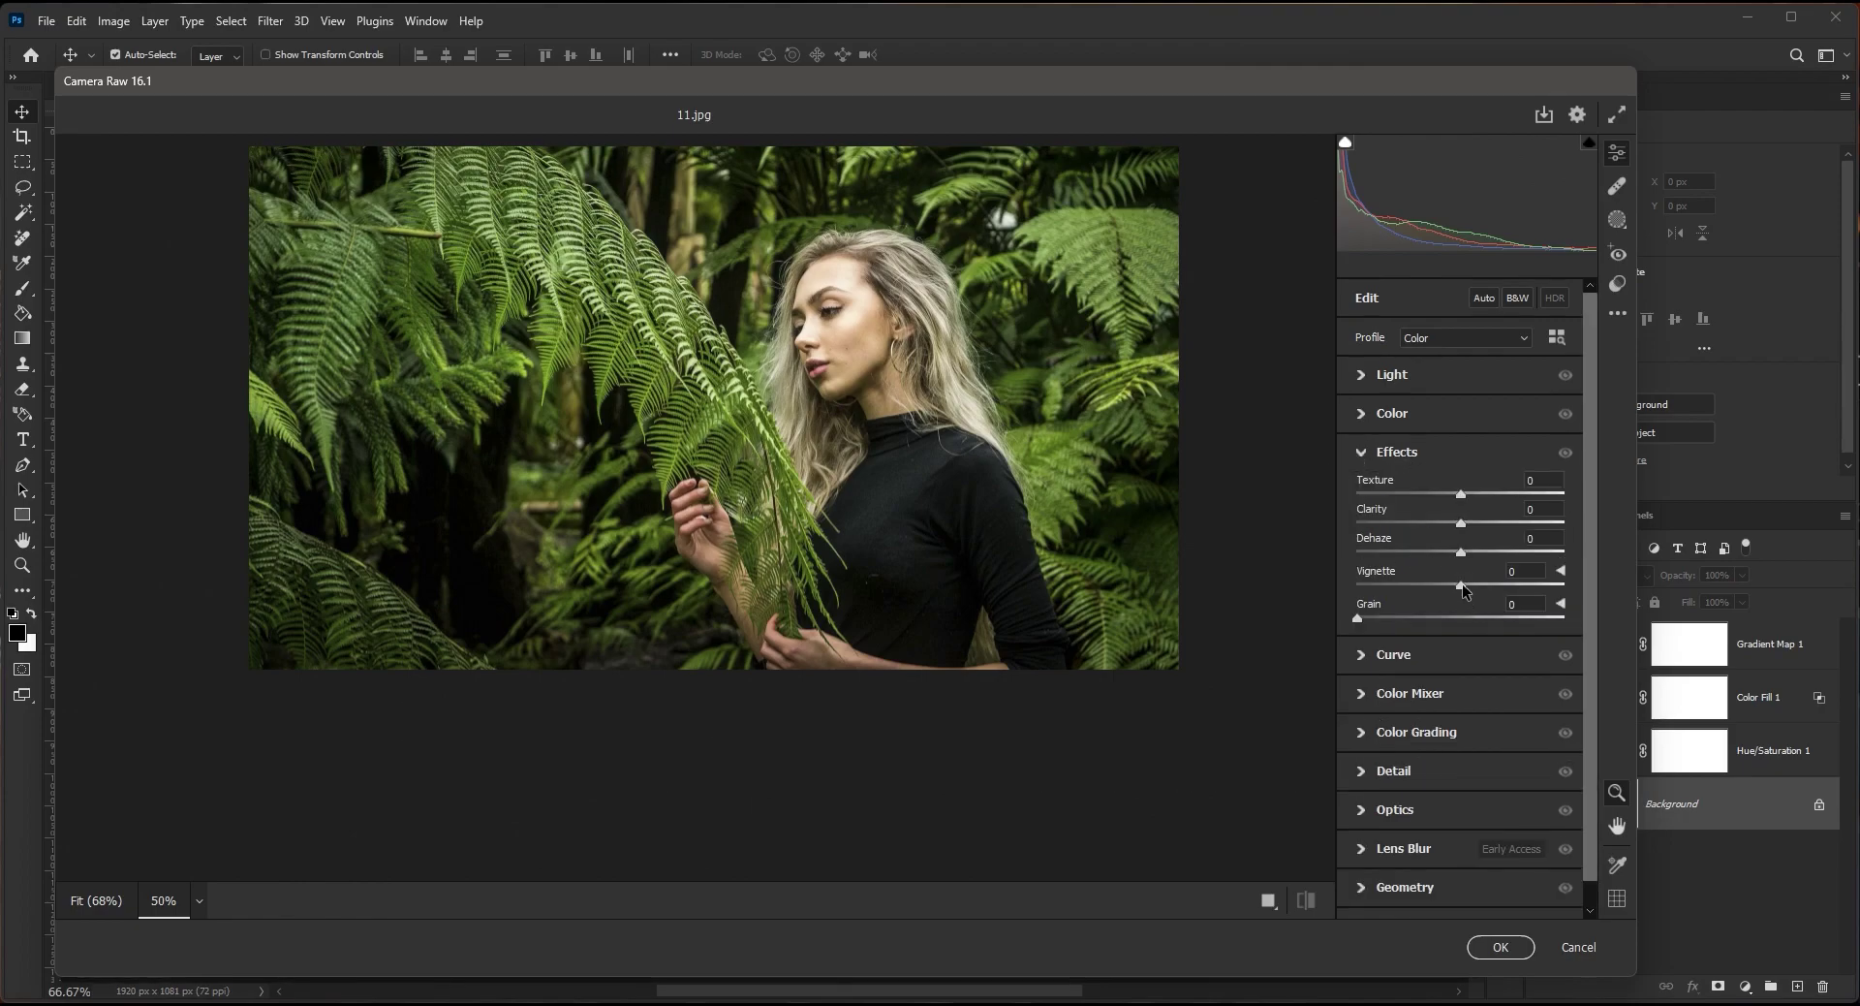
left_click_drag(1461, 586, 1420, 583)
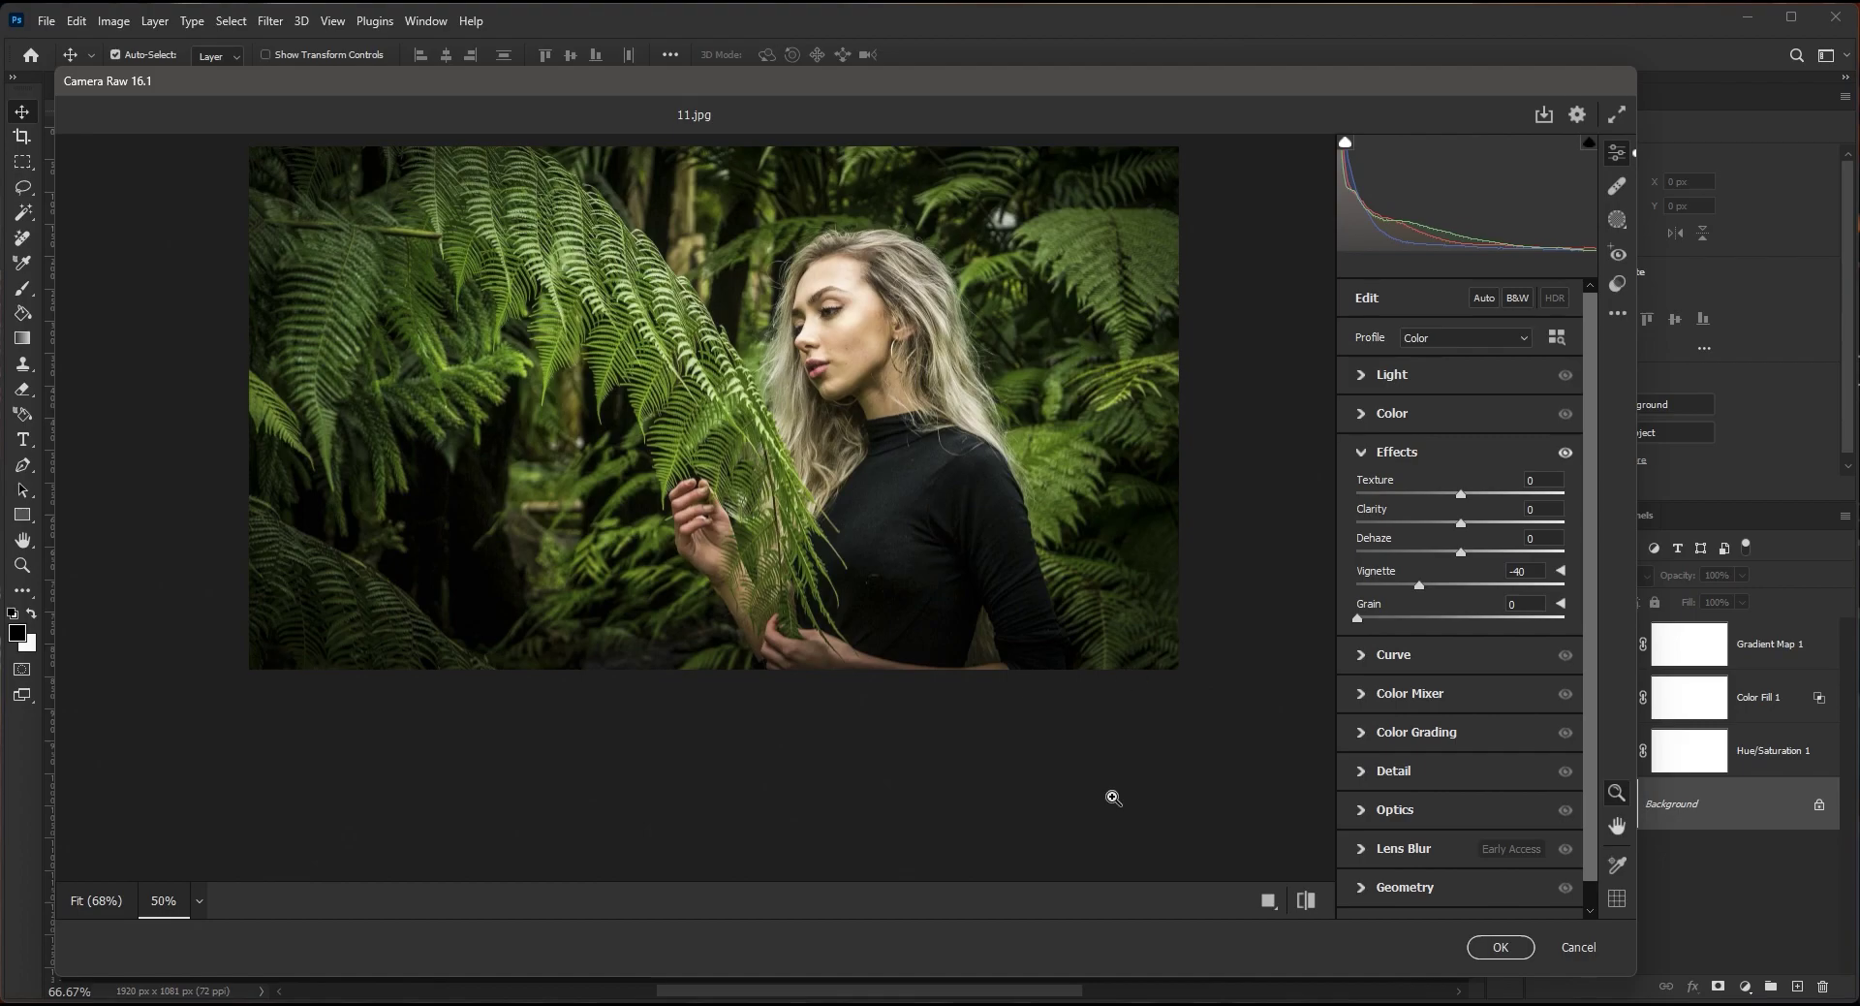
left_click(1490, 955)
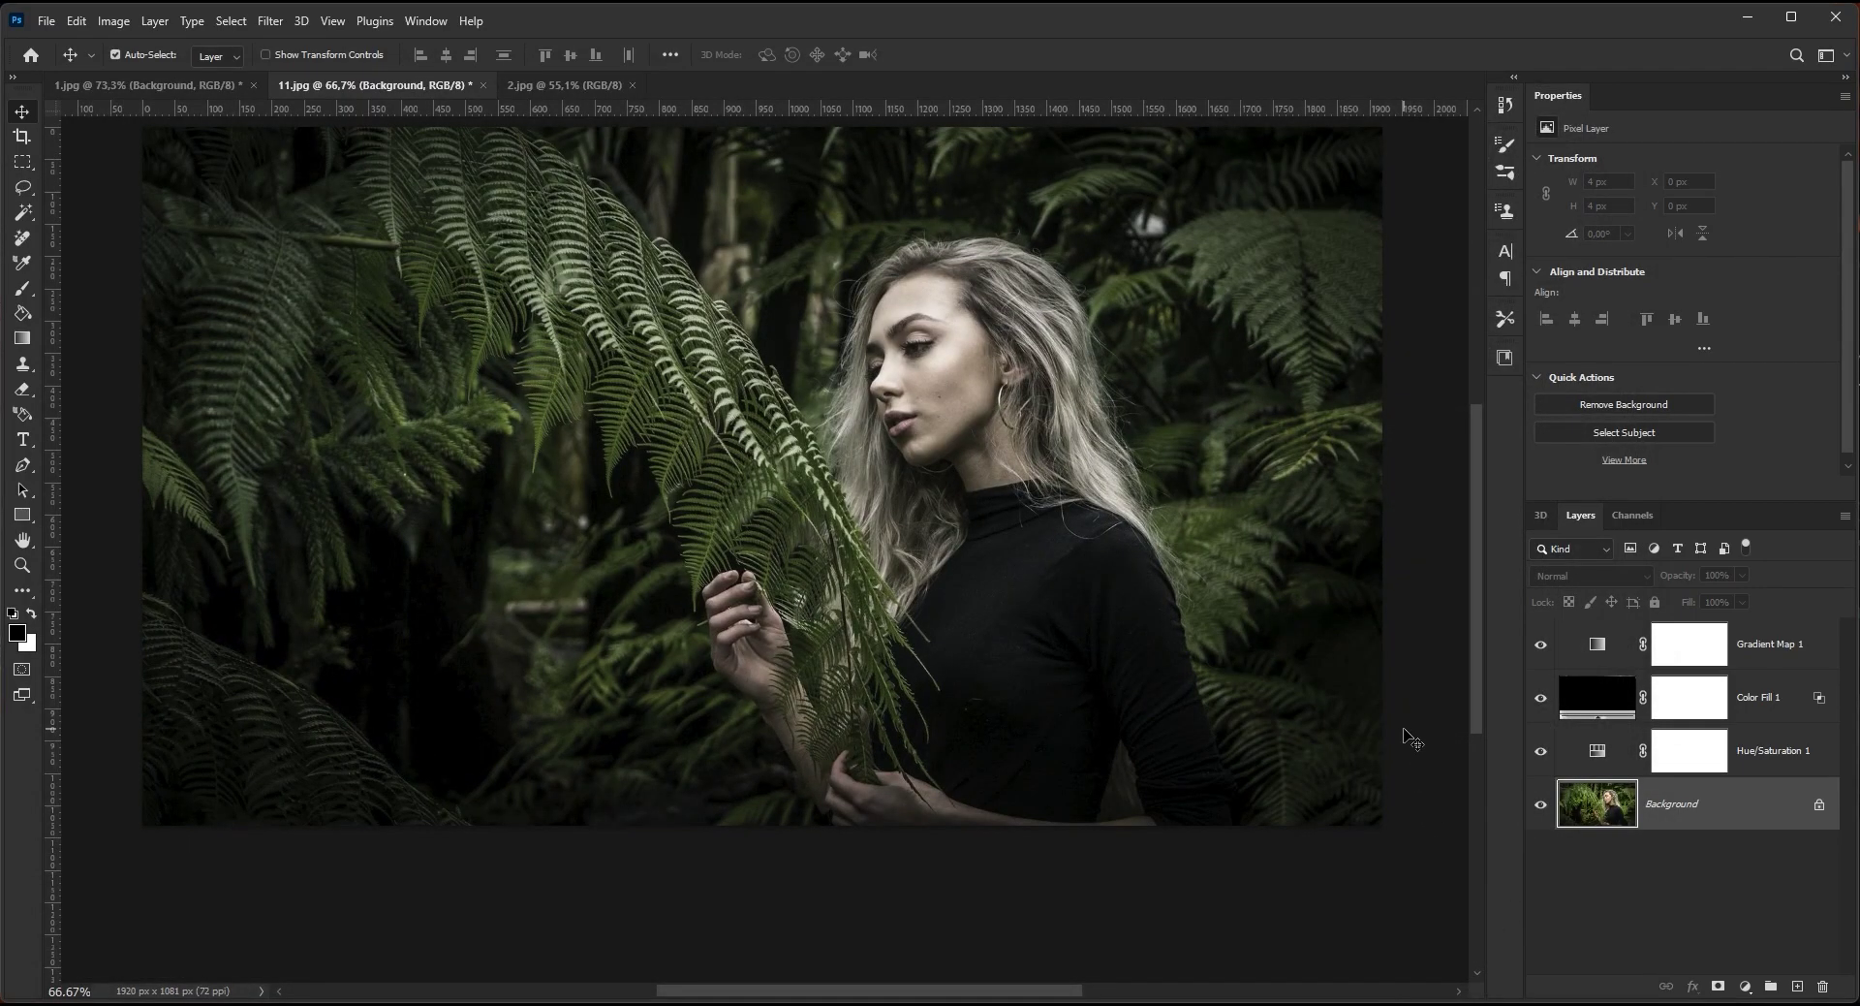
Step: Compare the graded 11.jpg with its original, then switch to the 2.jpg hiker photo
left_click(1542, 804, "alt")
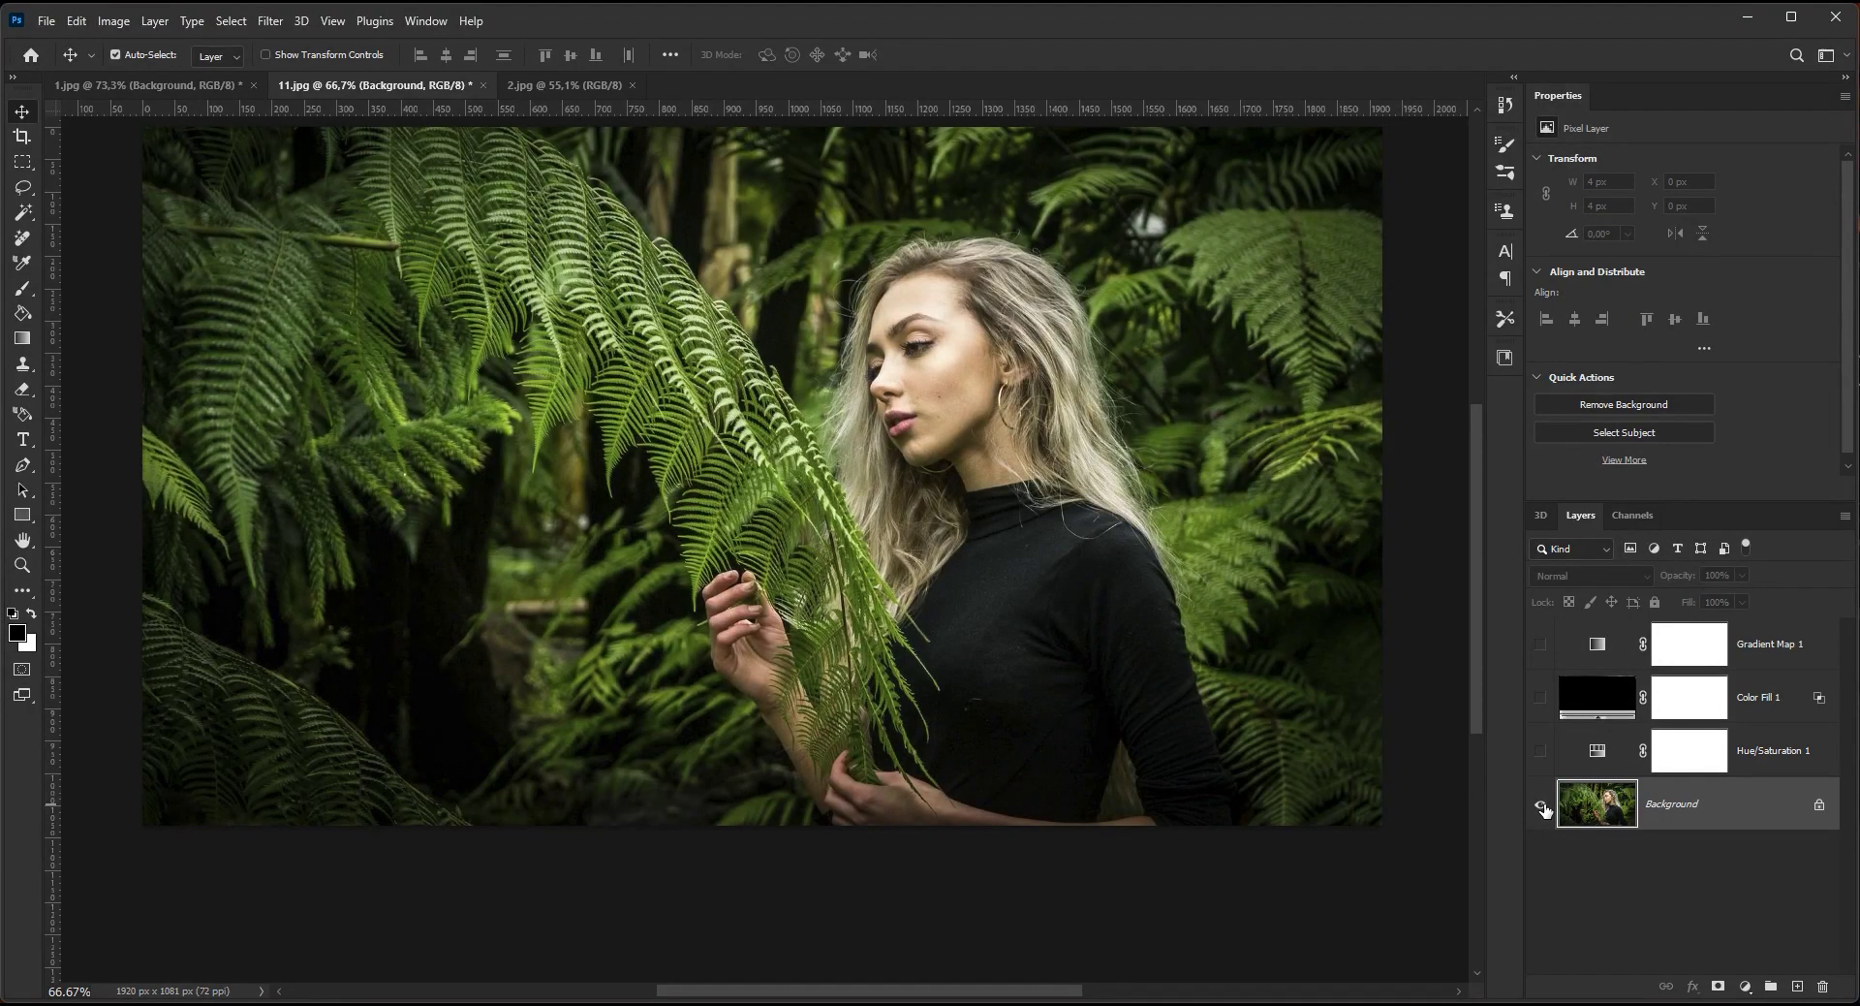
left_click(1542, 804, "alt")
left_click(1542, 804, "alt")
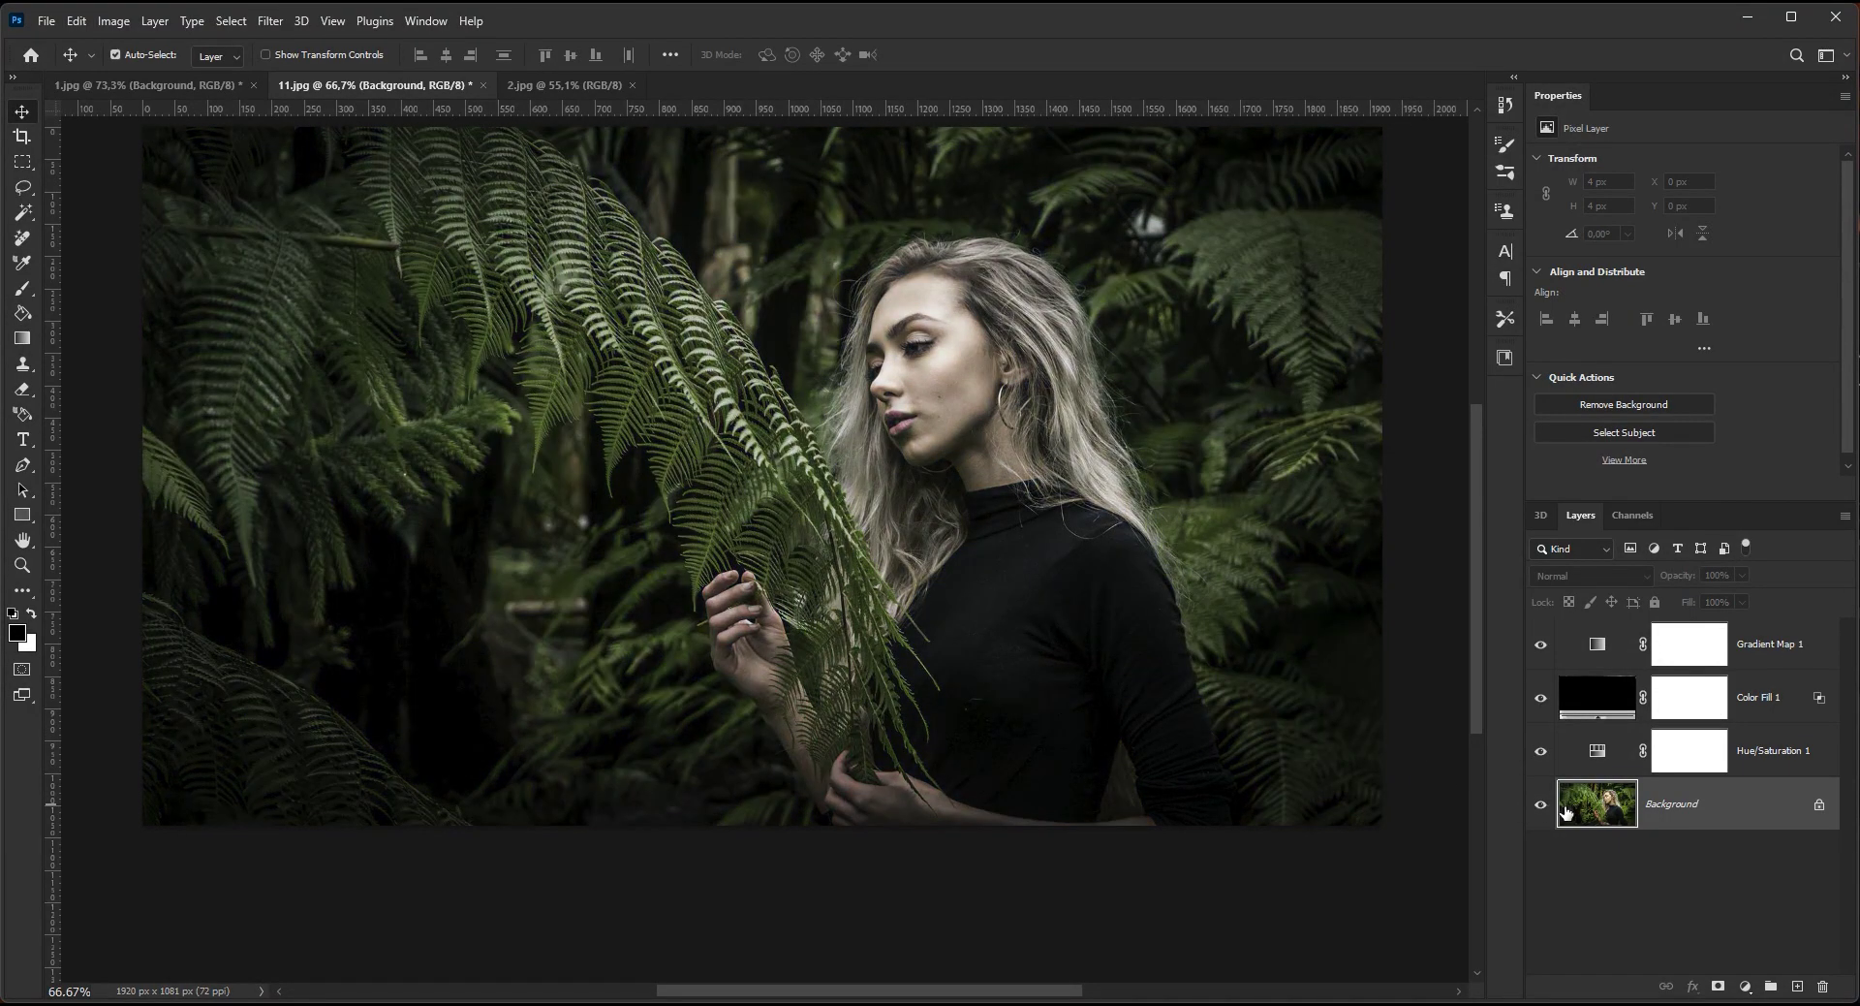
left_click(1768, 645)
left_click(613, 87)
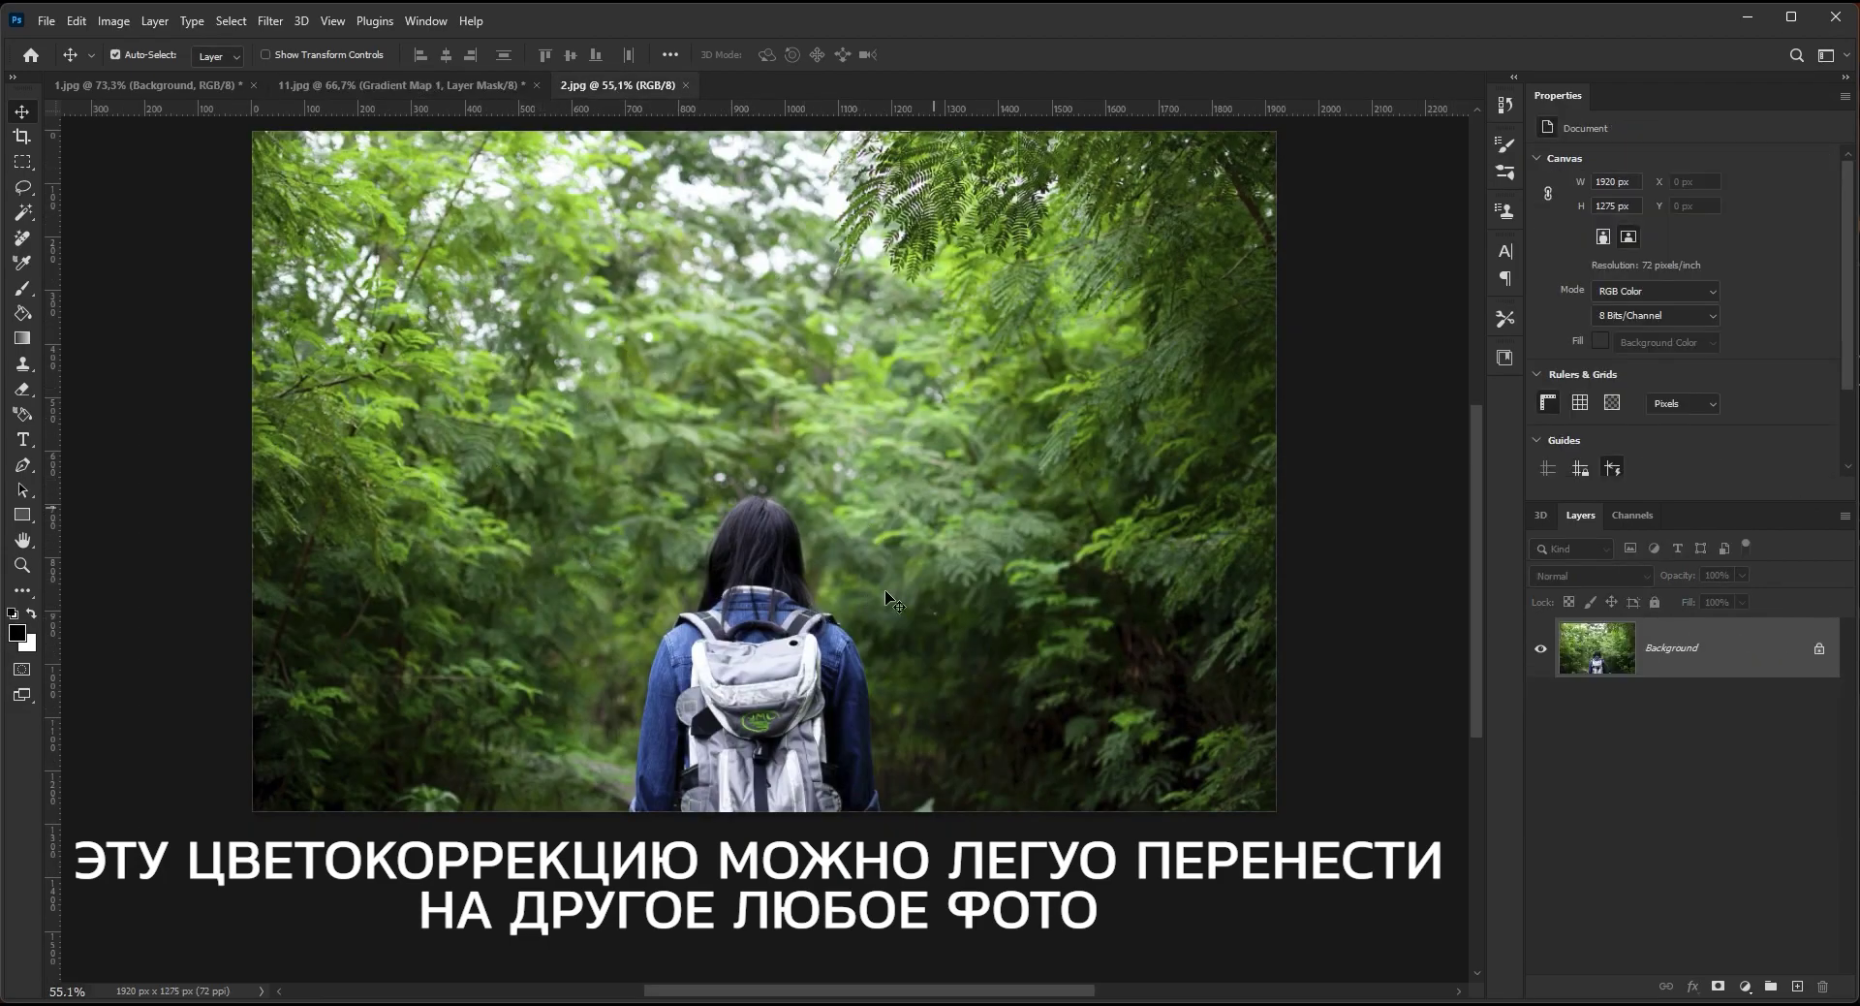
Step: Copy Gradient Map 1, Color Fill 1 and Hue/Saturation 1 from 11.jpg onto 2.jpg's canvas
left_click(358, 84)
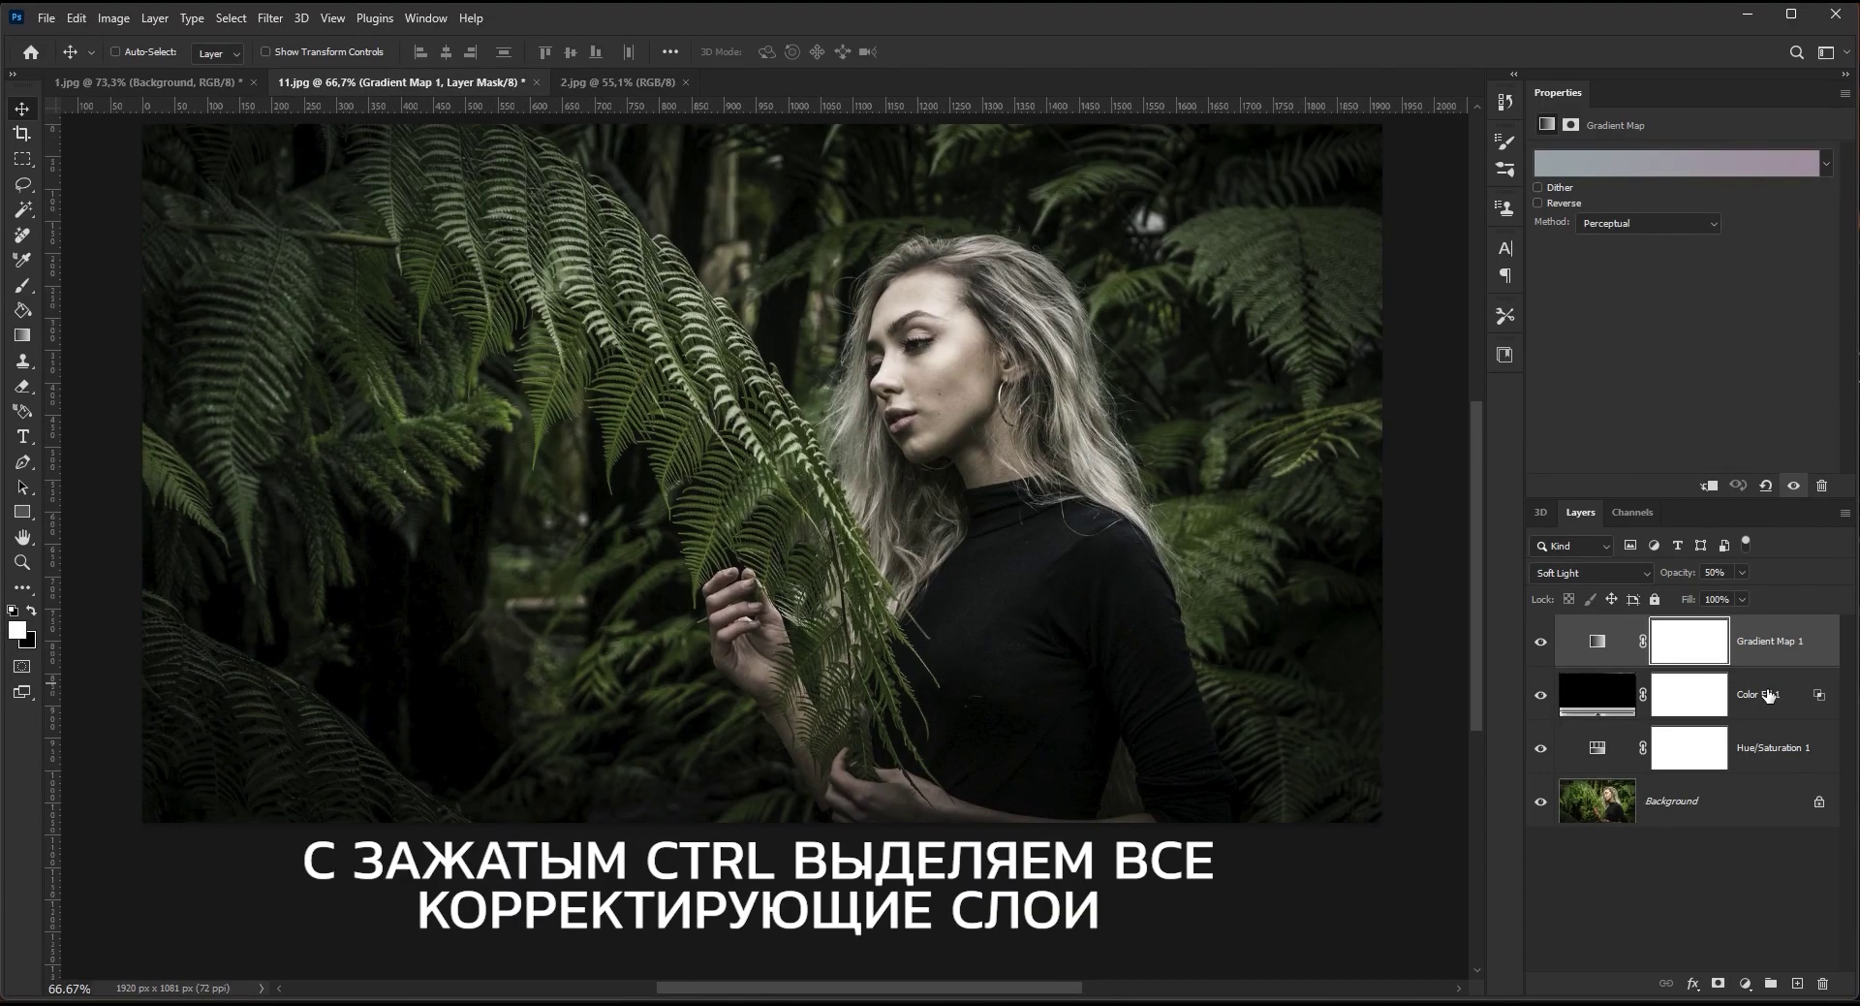
left_click(1781, 696, "ctrl")
left_click(1772, 749, "ctrl")
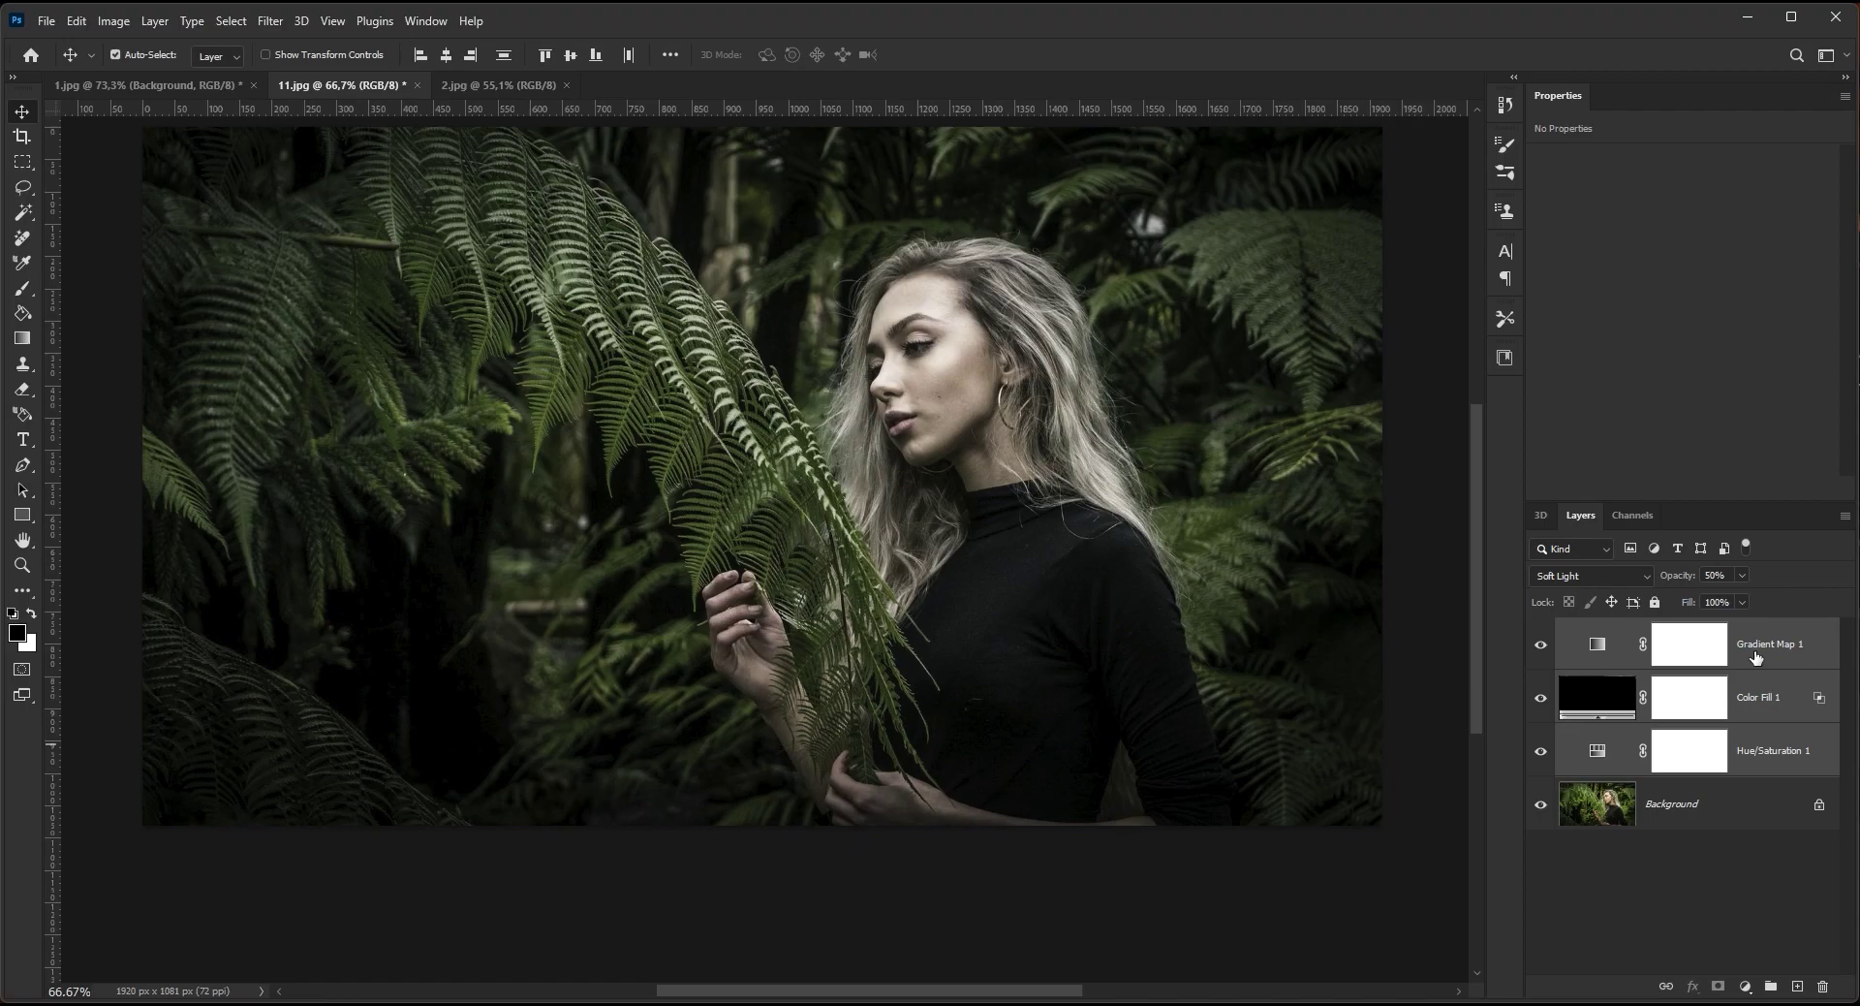
left_click_drag(1755, 657, 1180, 541)
left_click_drag(643, 228, 778, 380)
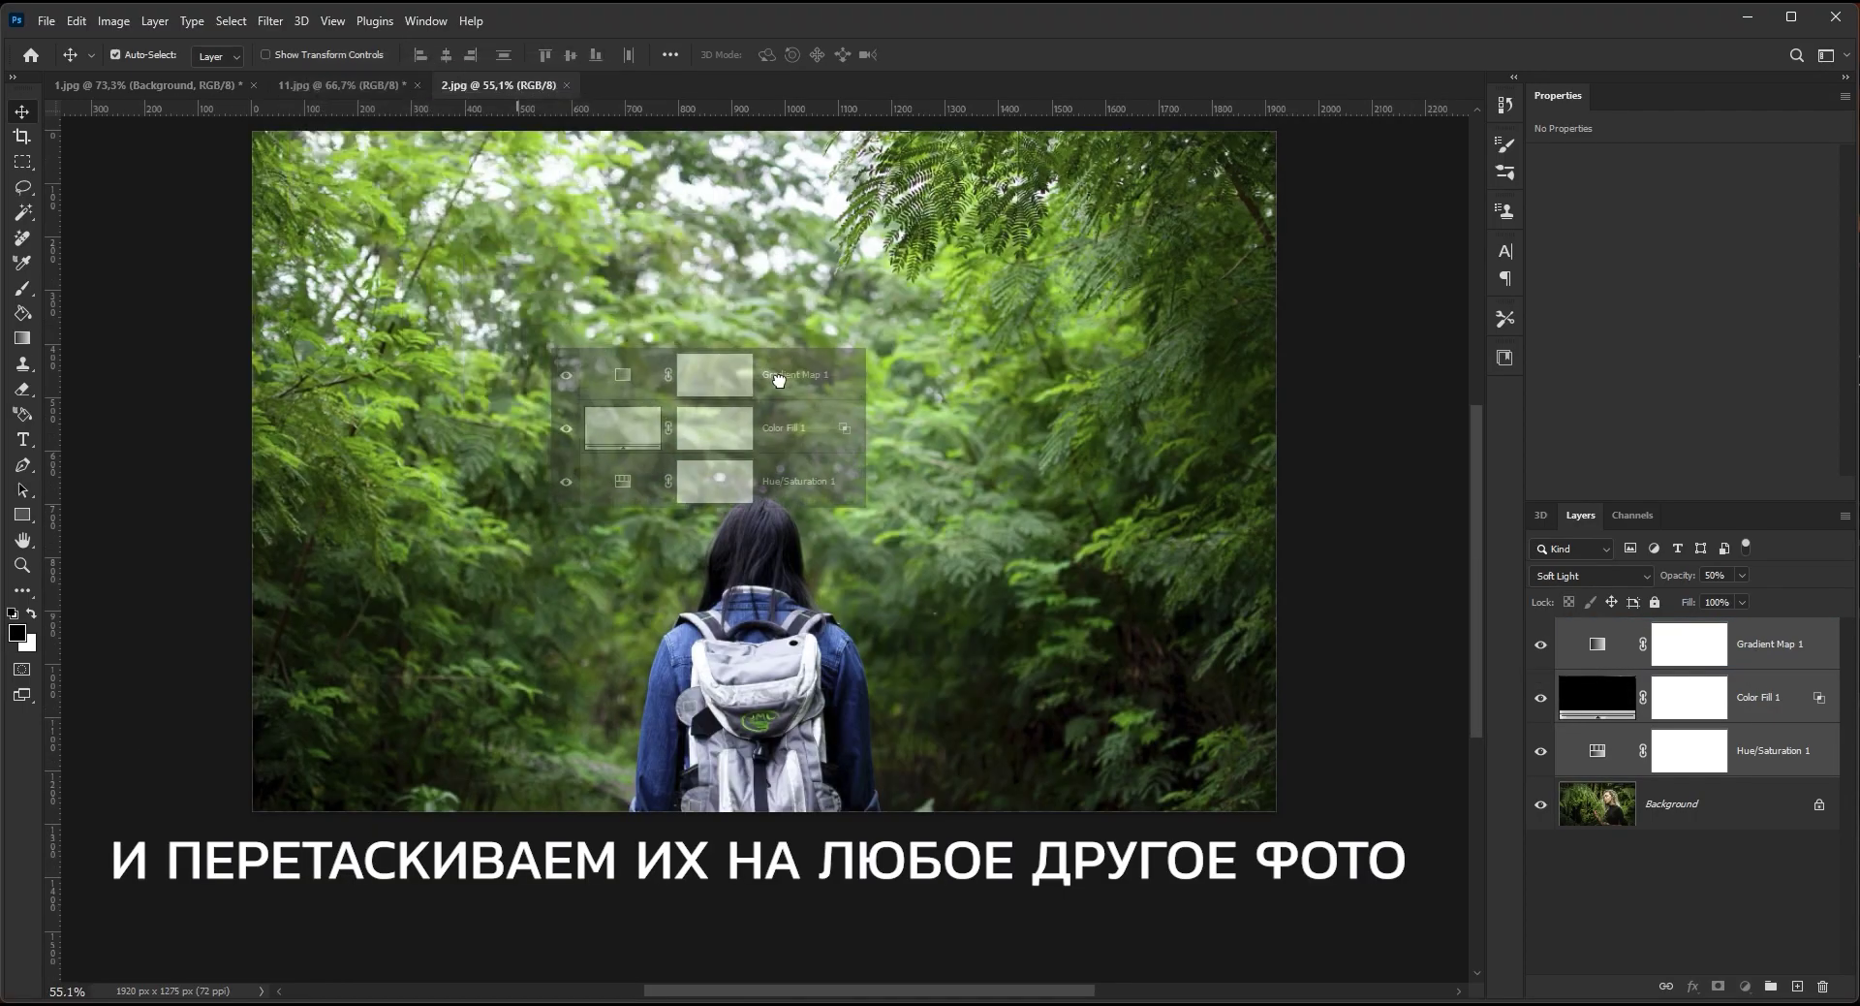
left_click_drag(778, 380, 827, 454)
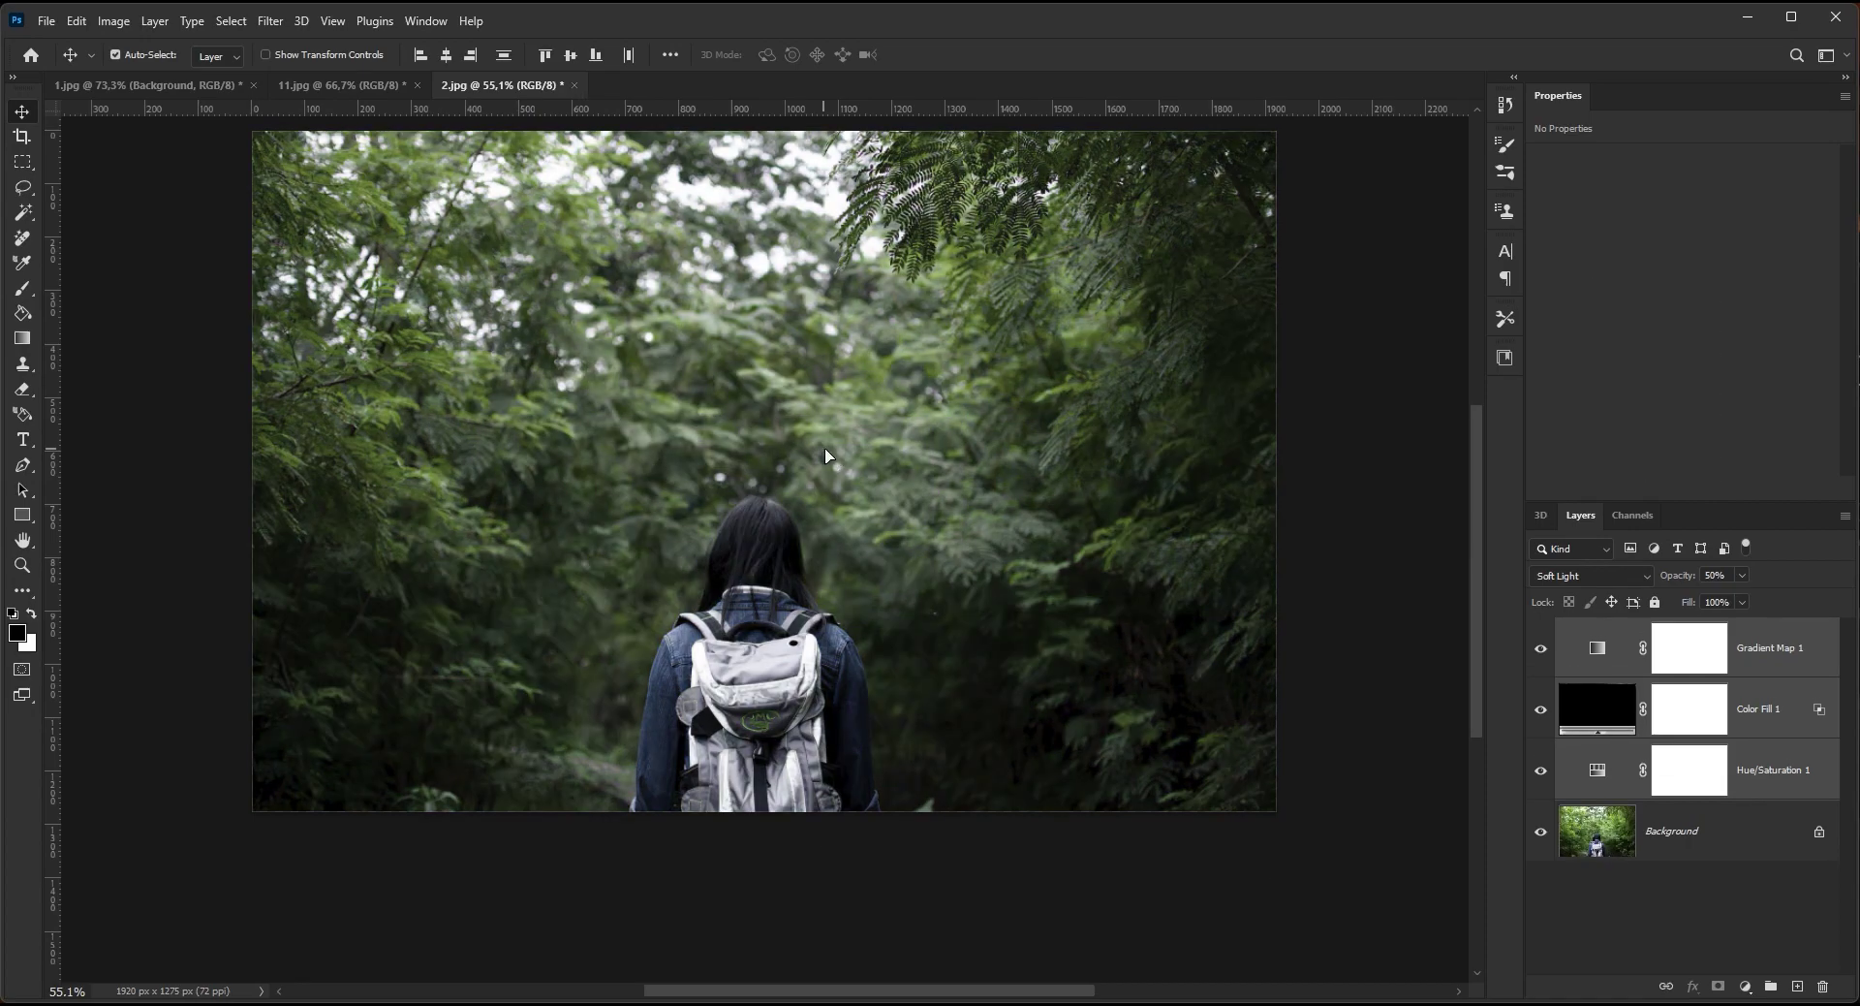
Step: Compare 2.jpg with and without its copied grade, leave it on, and return to 11.jpg
left_click(1542, 833, "alt")
left_click(1542, 832, "alt")
left_click(1542, 832, "alt")
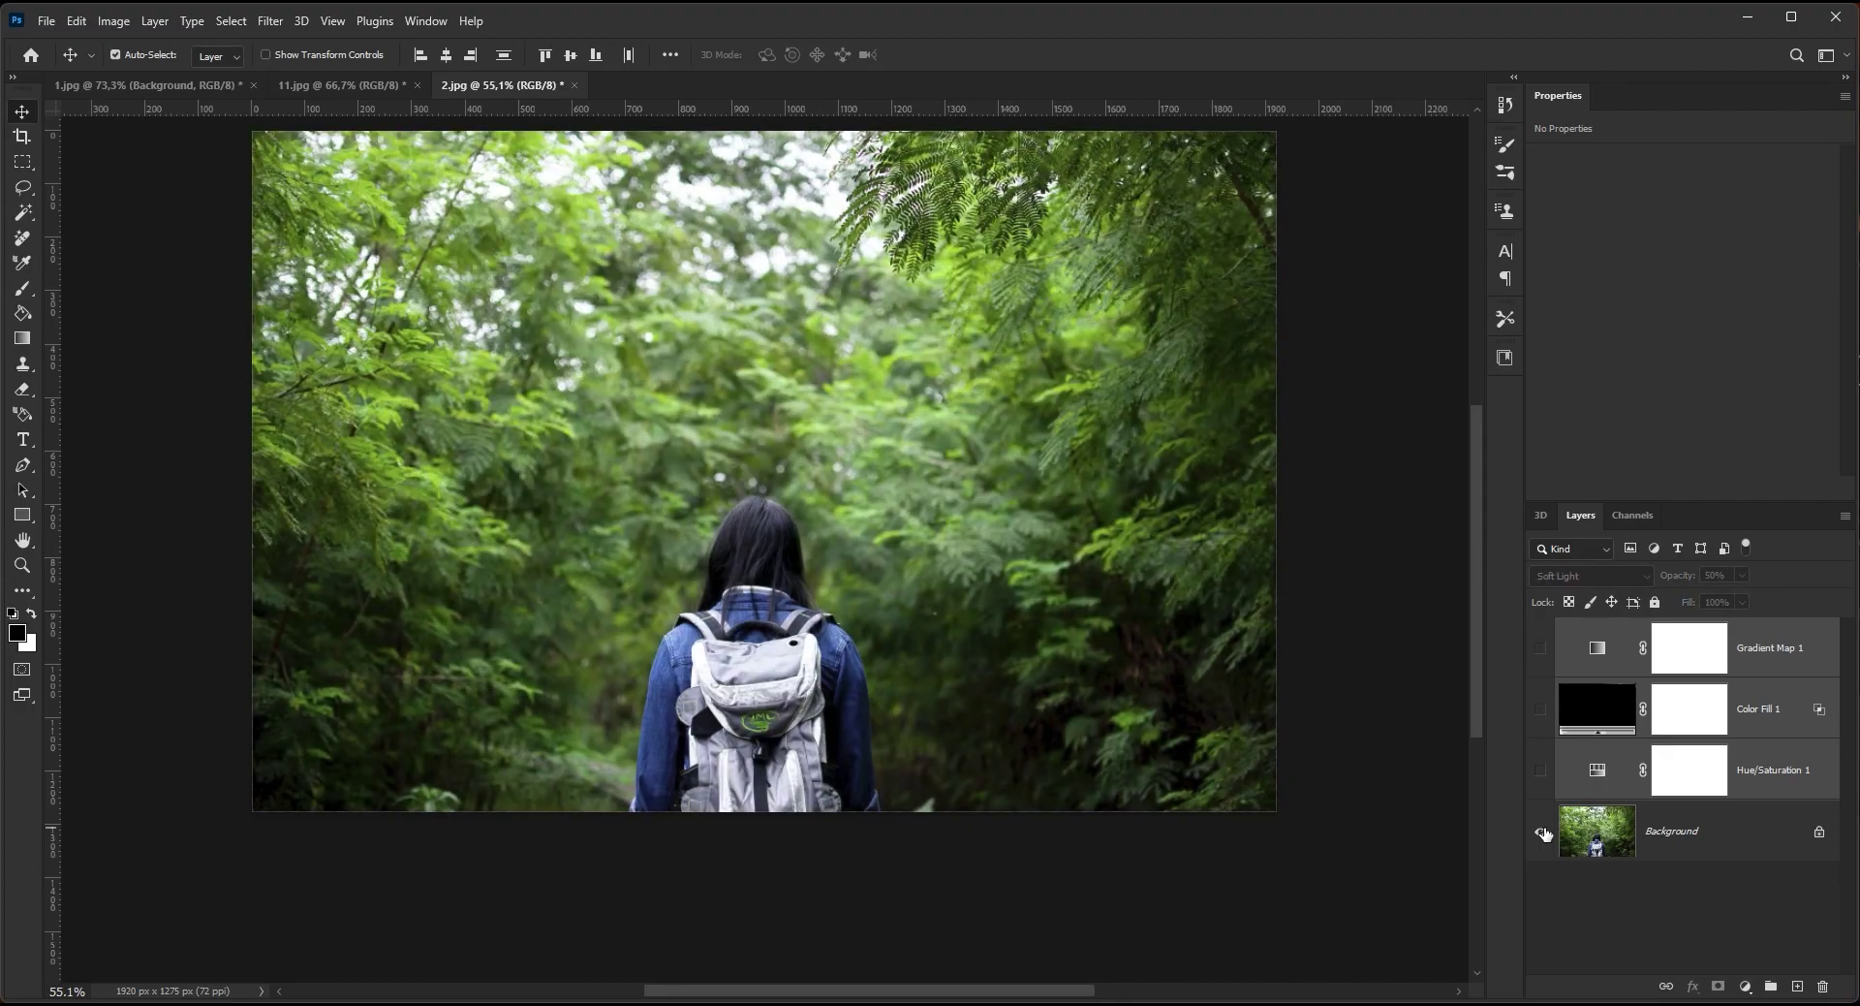
left_click(1543, 832, "alt")
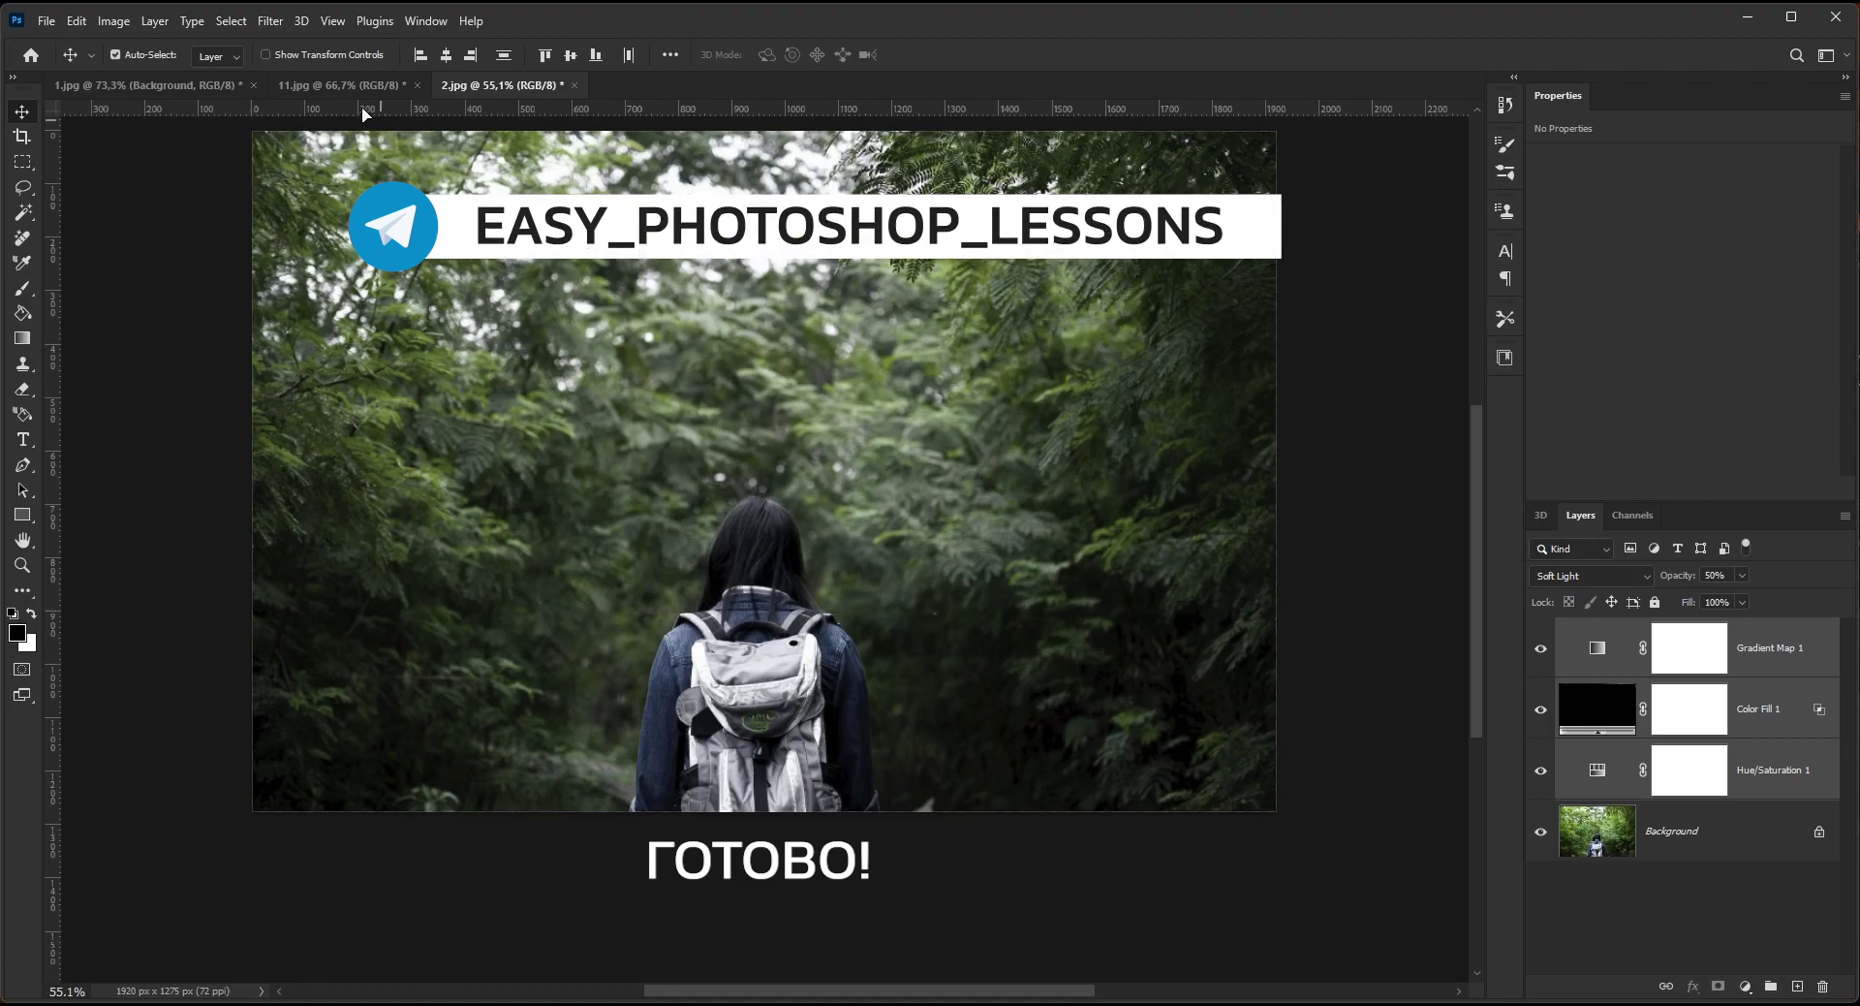
left_click(356, 85)
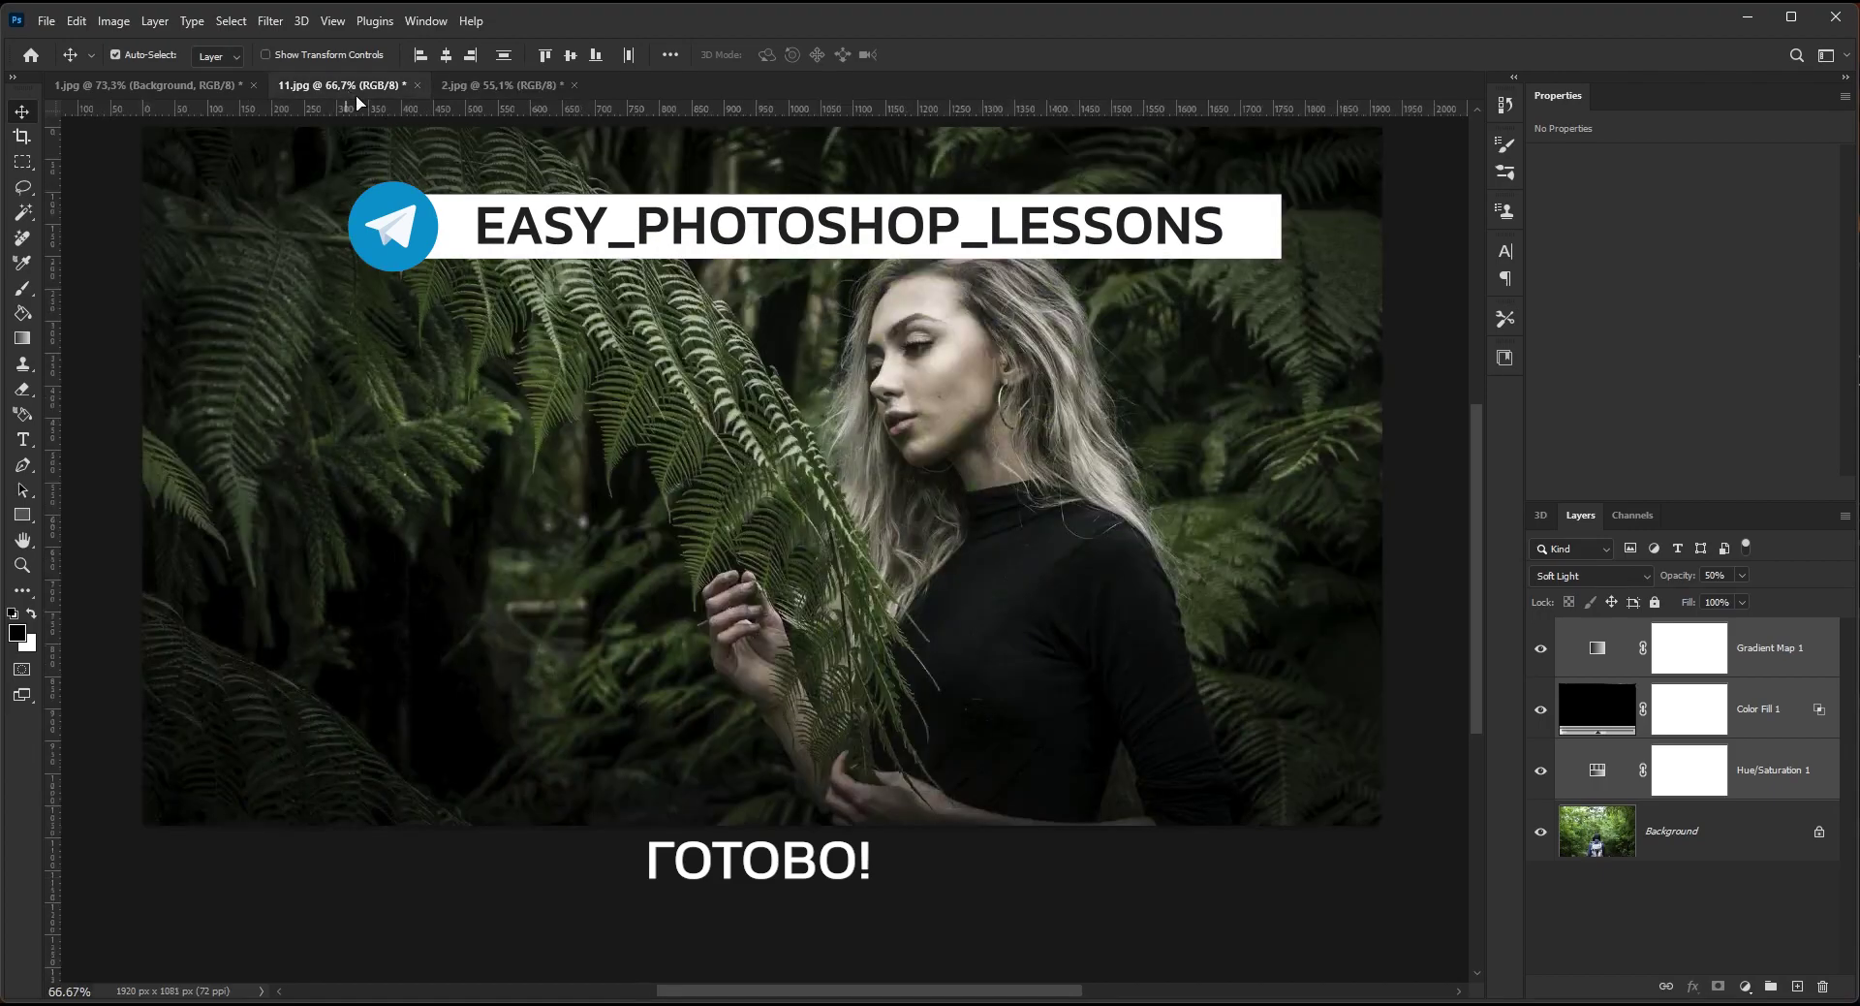